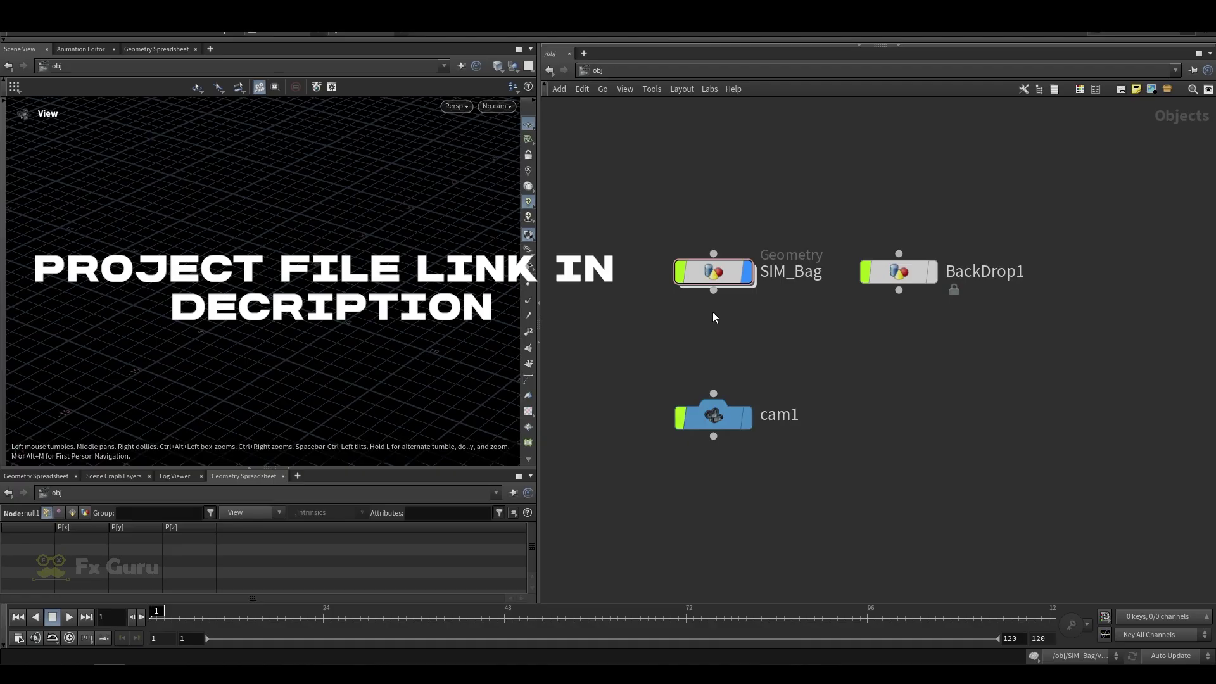
# Widen the network editor beside the viewport and open the SIM_Bag geometry network.
pyautogui.moveTo(775, 328); pyautogui.dragTo(688, 325, button='middle')
pyautogui.moveTo(685, 189); pyautogui.dragTo(627, 270)
pyautogui.moveTo(538, 244); pyautogui.dragTo(679, 222)
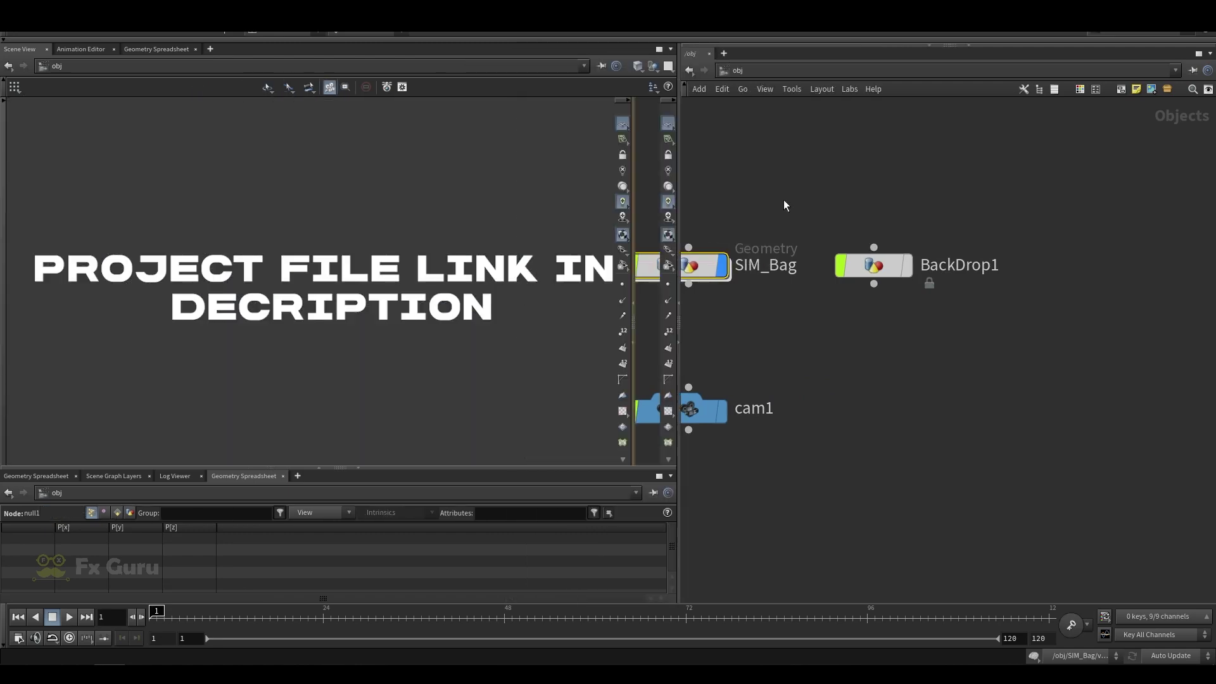
pyautogui.click(907, 265)
pyautogui.click(907, 265)
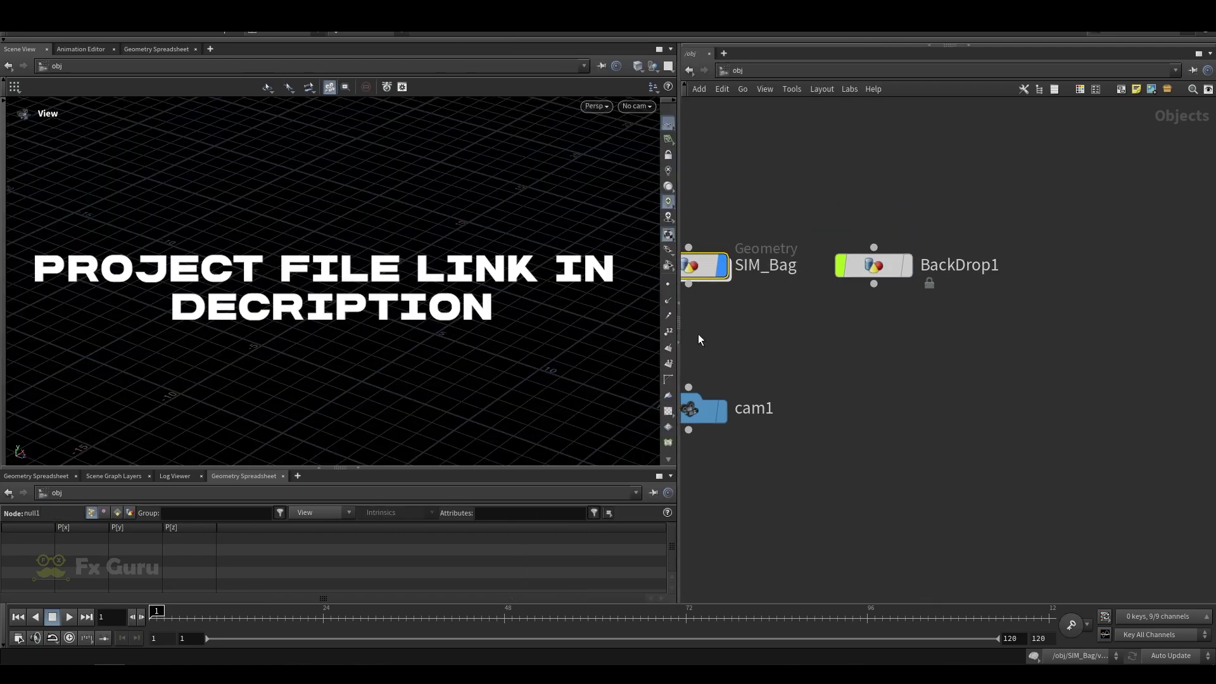
pyautogui.moveTo(671, 354); pyautogui.dragTo(495, 354)
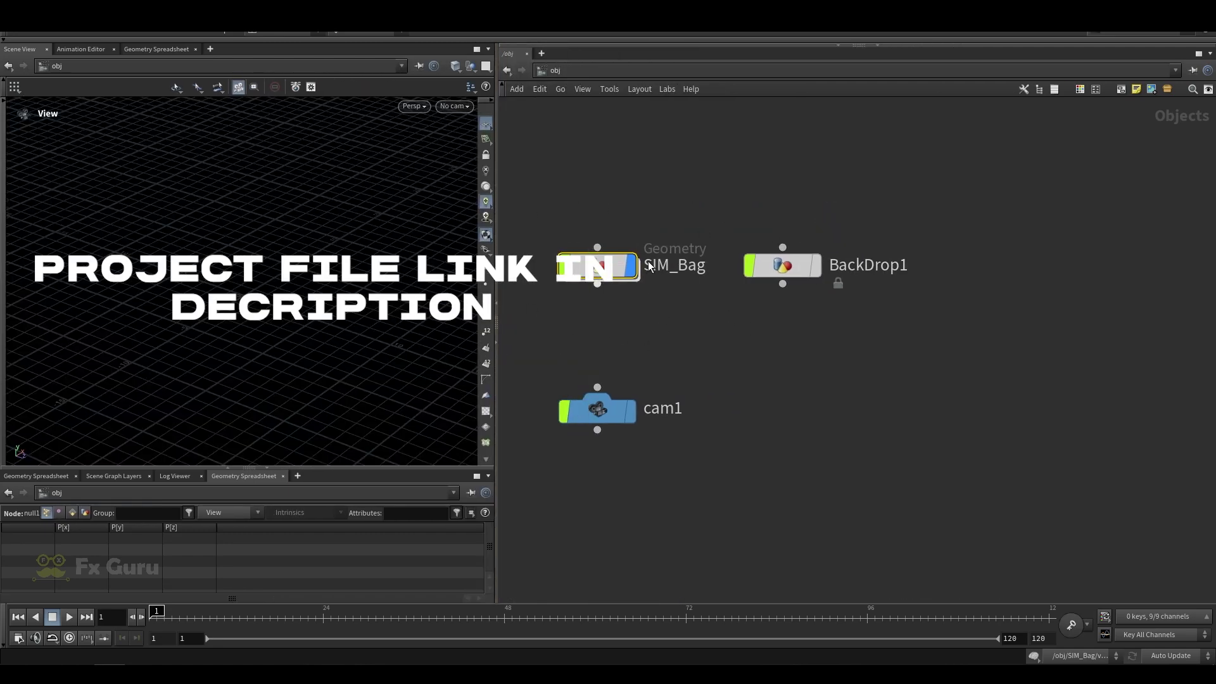
pyautogui.doubleClick(592, 271)
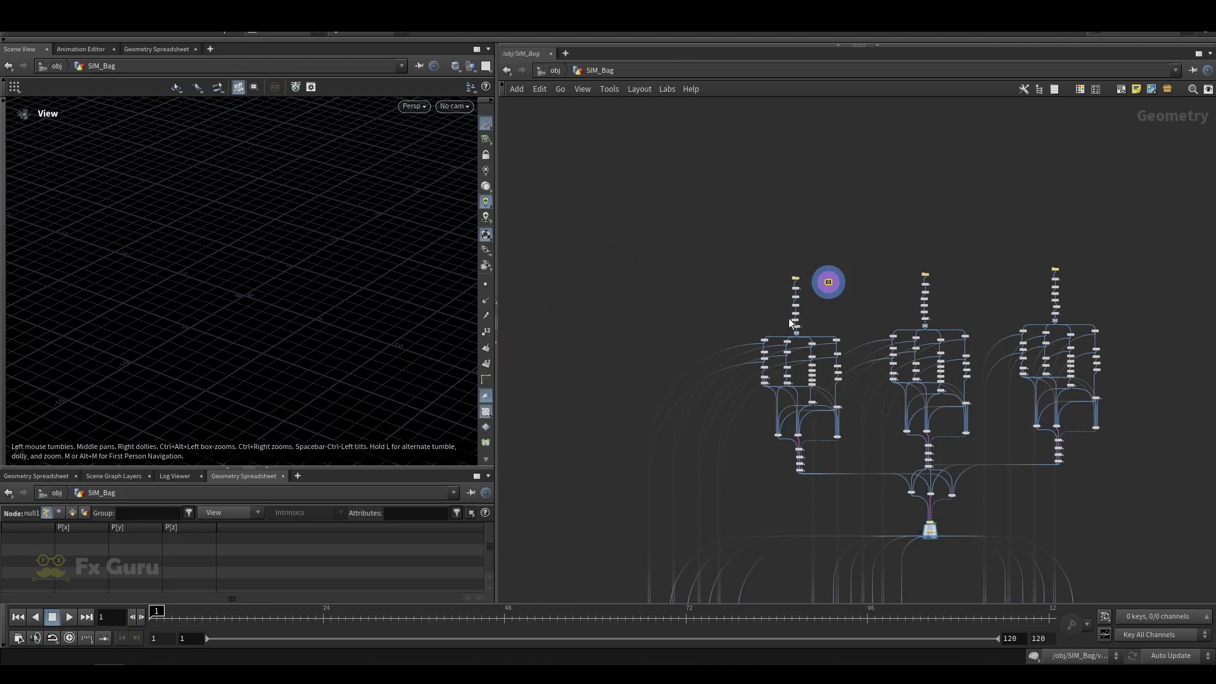
# Survey the whole SIM_Bag network and highlight the node branch of the first bag.
pyautogui.scroll(-4, 657, 182)
pyautogui.scroll(2, 601, 179)
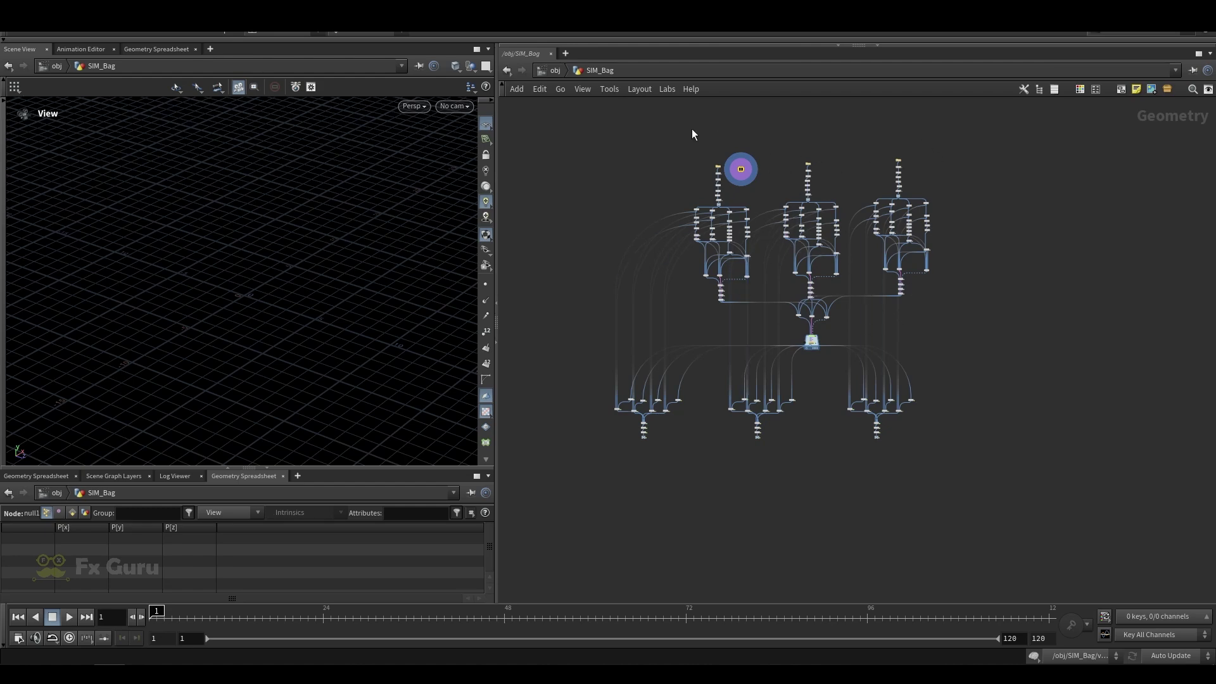
pyautogui.moveTo(755, 329); pyautogui.dragTo(755, 329)
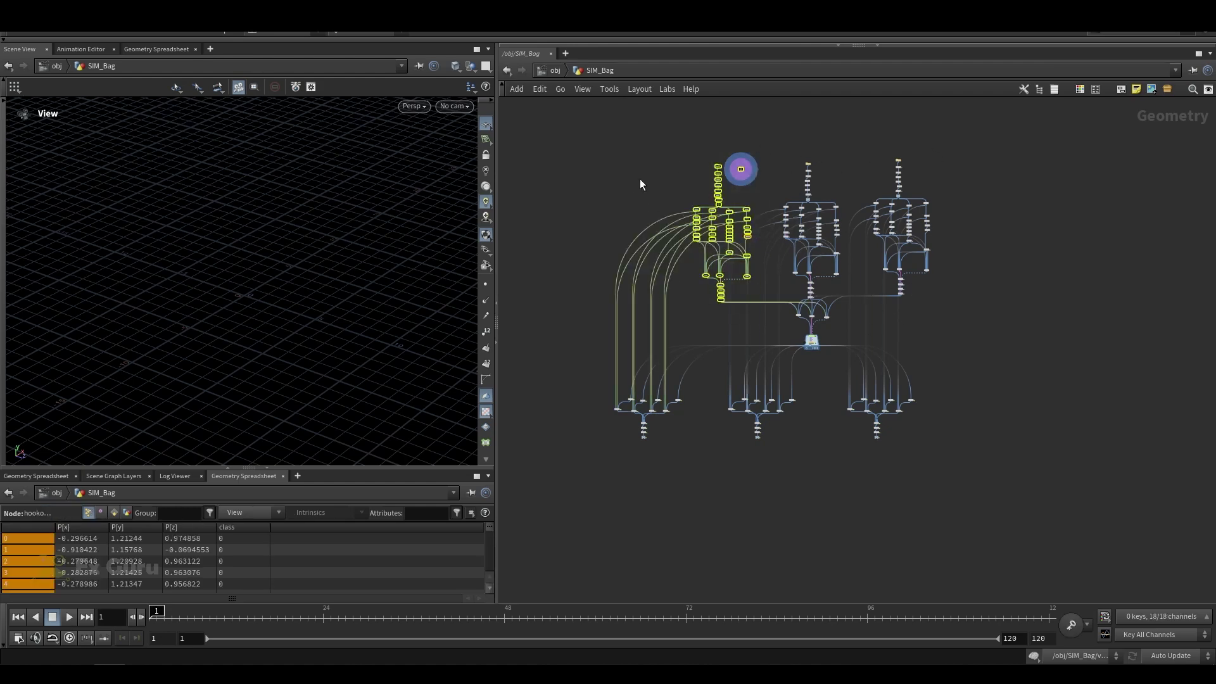
pyautogui.scroll(10, 706, 186)
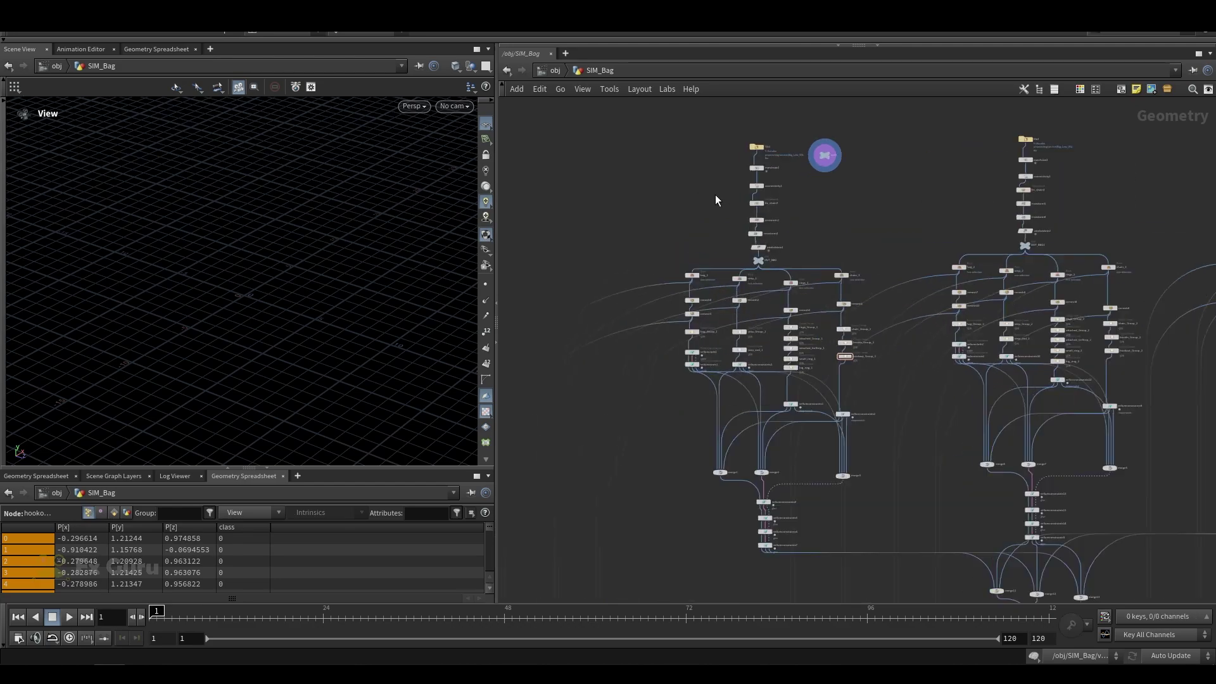
# Display the file1 node's imported bag model, frame it in the viewport and inspect it from several angles.
pyautogui.click(707, 149)
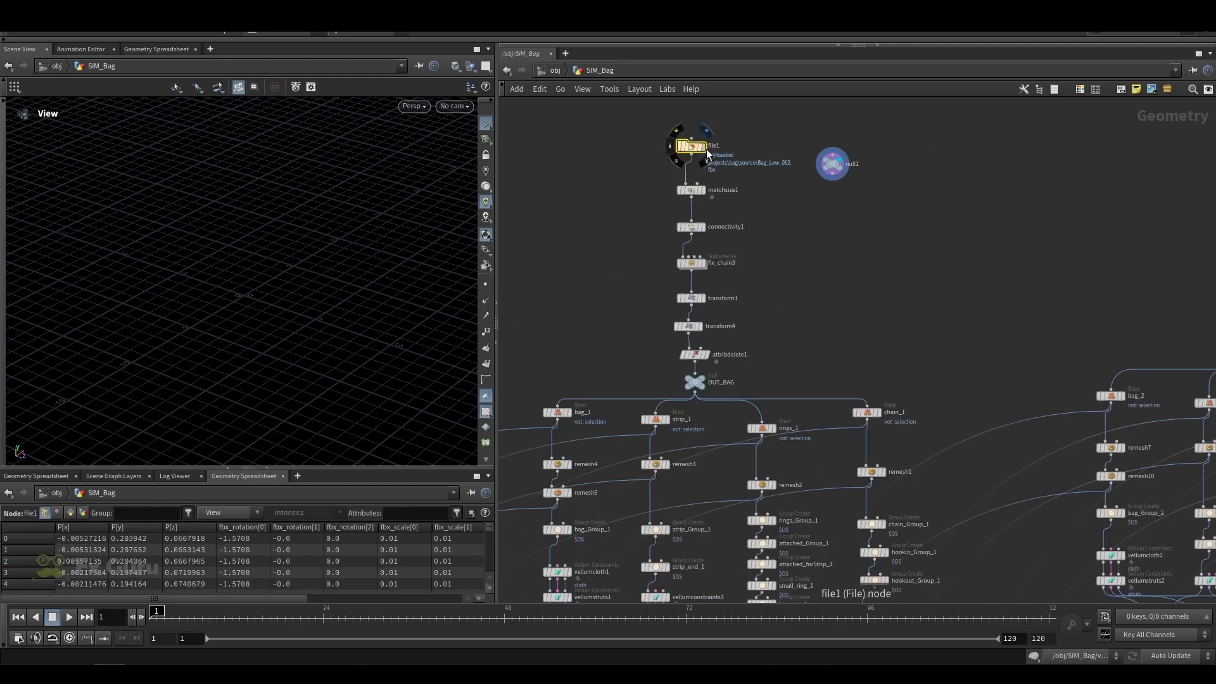
pyautogui.hotkey('space', 'g')
pyautogui.moveTo(274, 296); pyautogui.dragTo(201, 307)
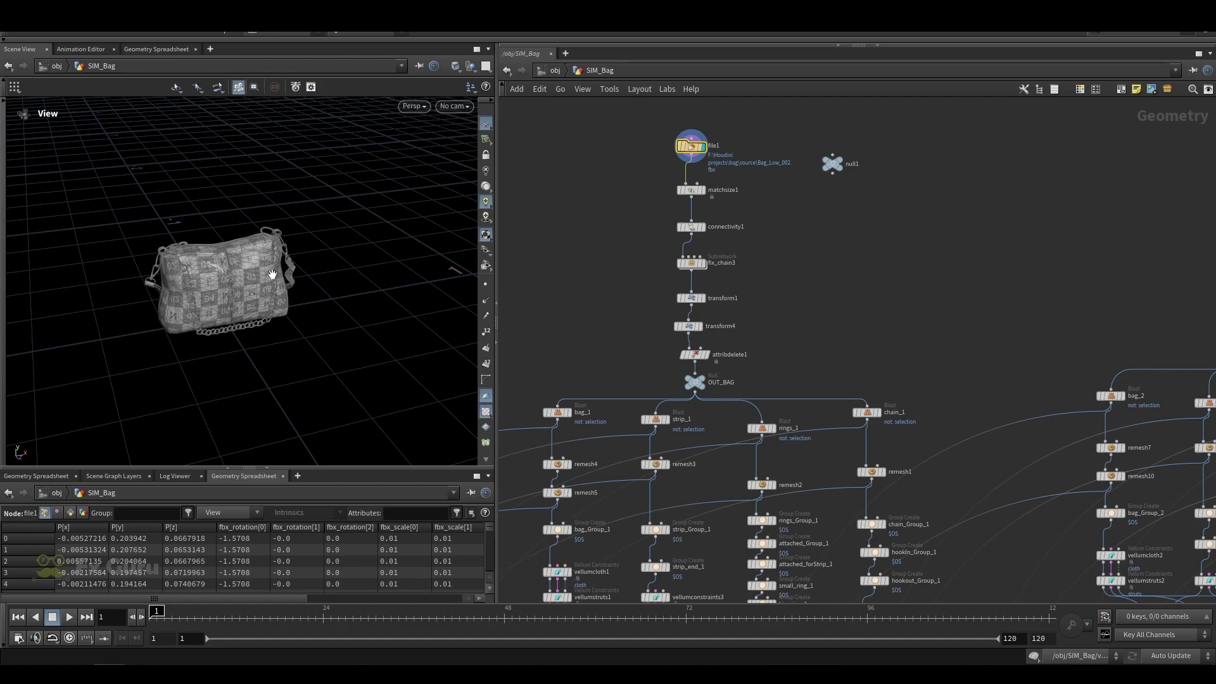
pyautogui.moveTo(272, 274); pyautogui.dragTo(184, 310)
pyautogui.moveTo(298, 233); pyautogui.dragTo(329, 241)
# Display the matchsize1 result, frame the bag and show the node's parameters.
pyautogui.click(704, 192)
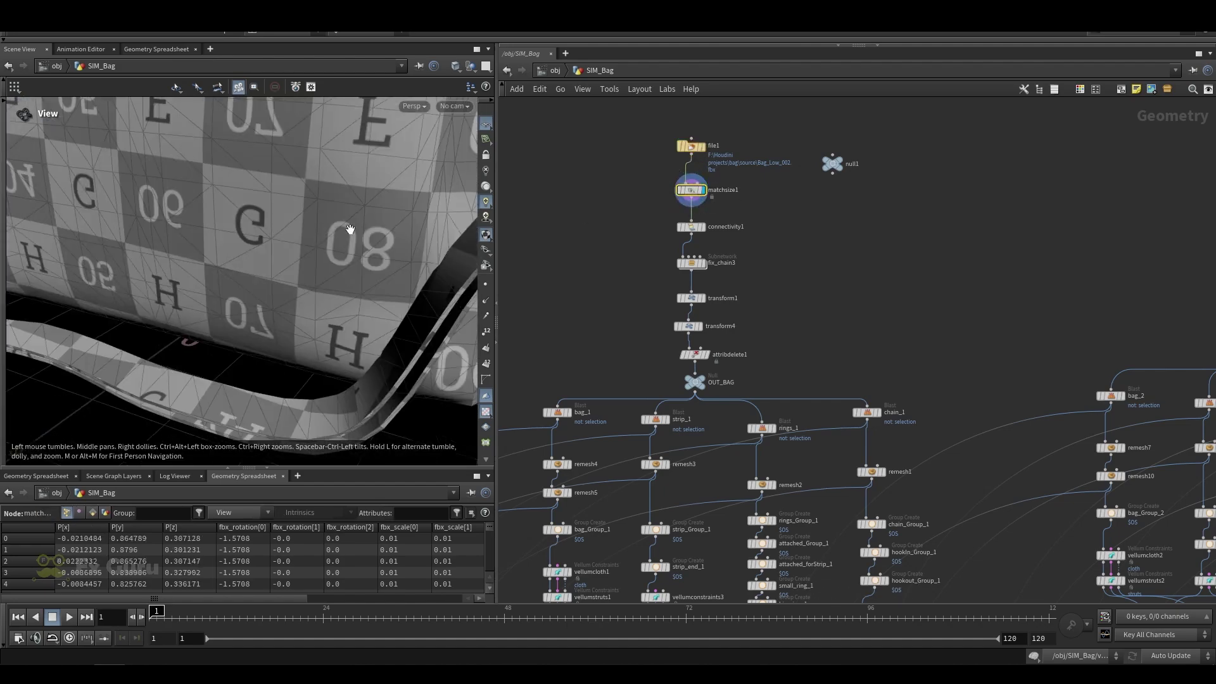
pyautogui.press('g')
pyautogui.moveTo(340, 222); pyautogui.dragTo(141, 256)
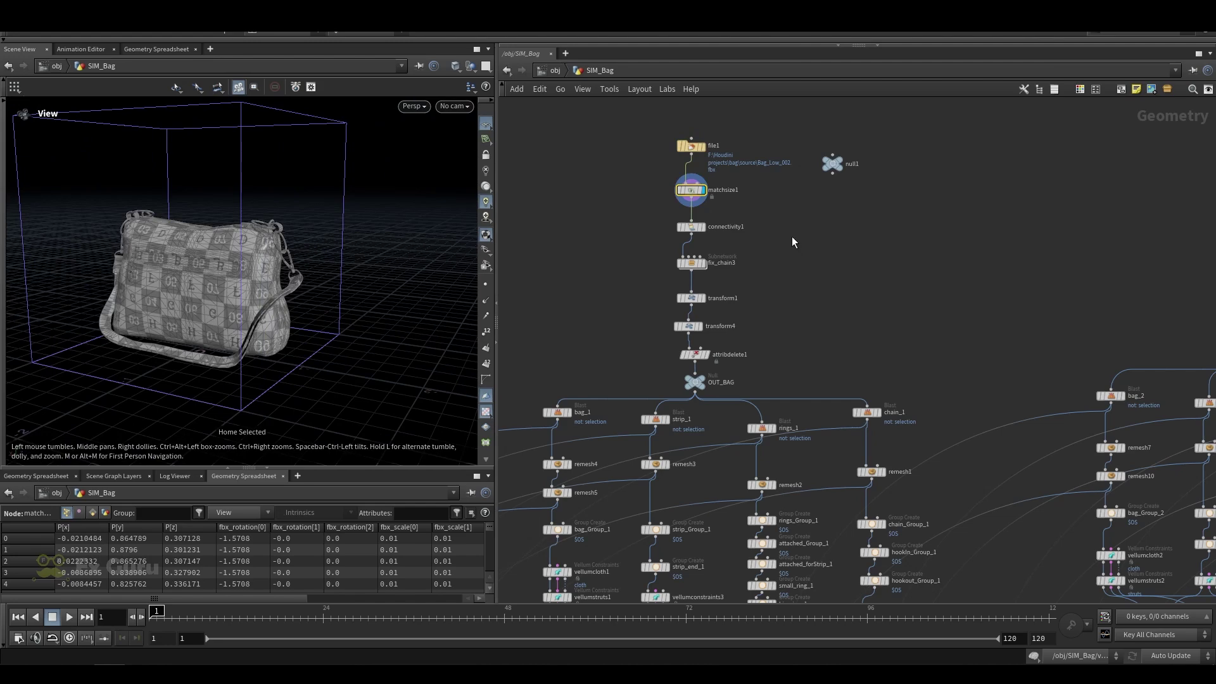
pyautogui.press('p')
pyautogui.moveTo(814, 275); pyautogui.dragTo(717, 281, button='middle')
pyautogui.scroll(3, 641, 247)
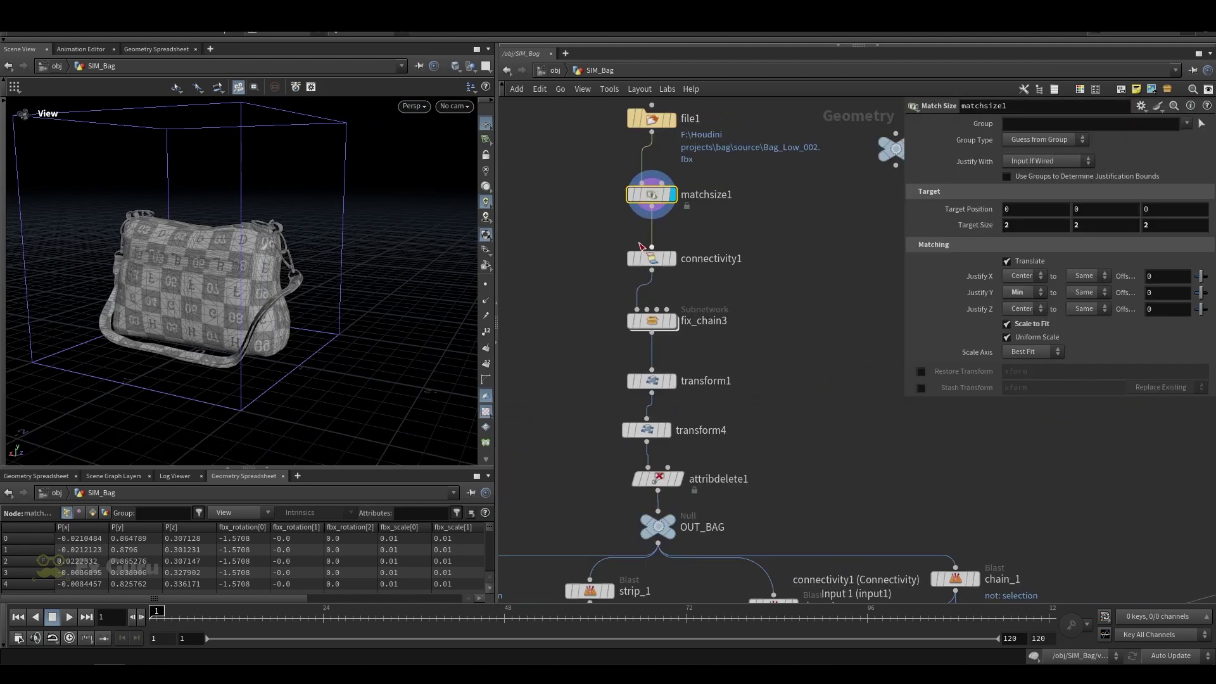
# Show the connectivity1 parameters, display its result and inspect the bag from the chain side.
pyautogui.moveTo(724, 249); pyautogui.dragTo(589, 287)
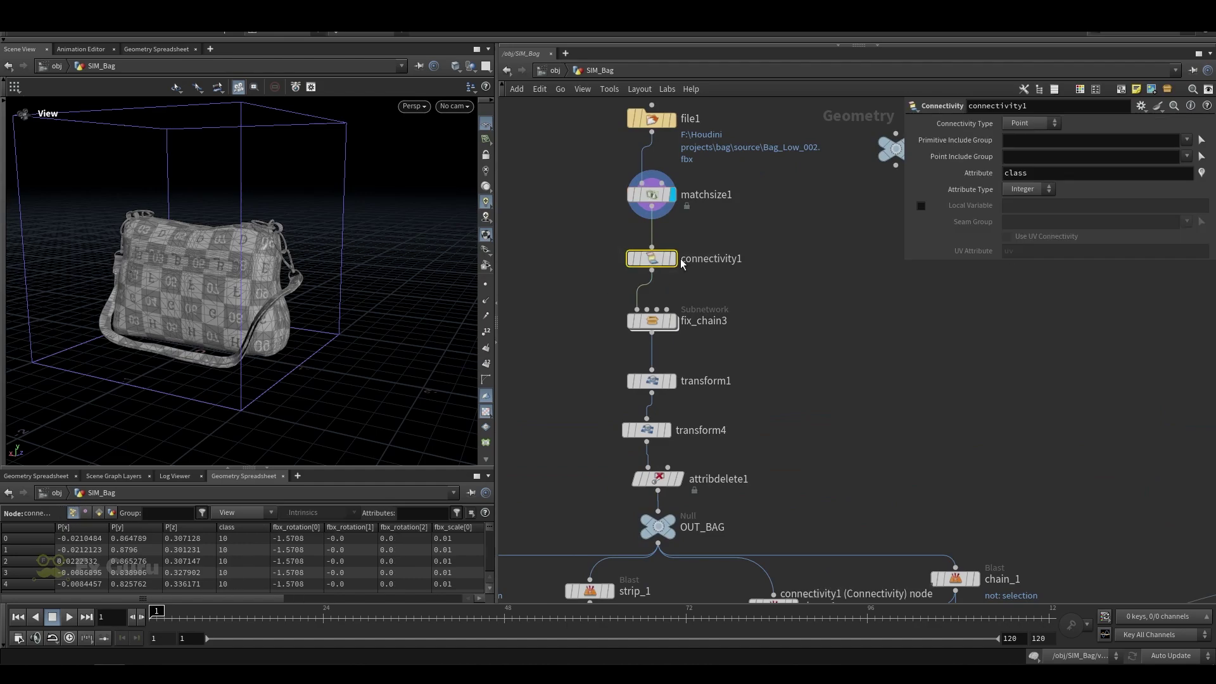
pyautogui.click(674, 264)
pyautogui.moveTo(244, 258); pyautogui.dragTo(162, 287)
pyautogui.moveTo(162, 287); pyautogui.dragTo(331, 271, button='middle')
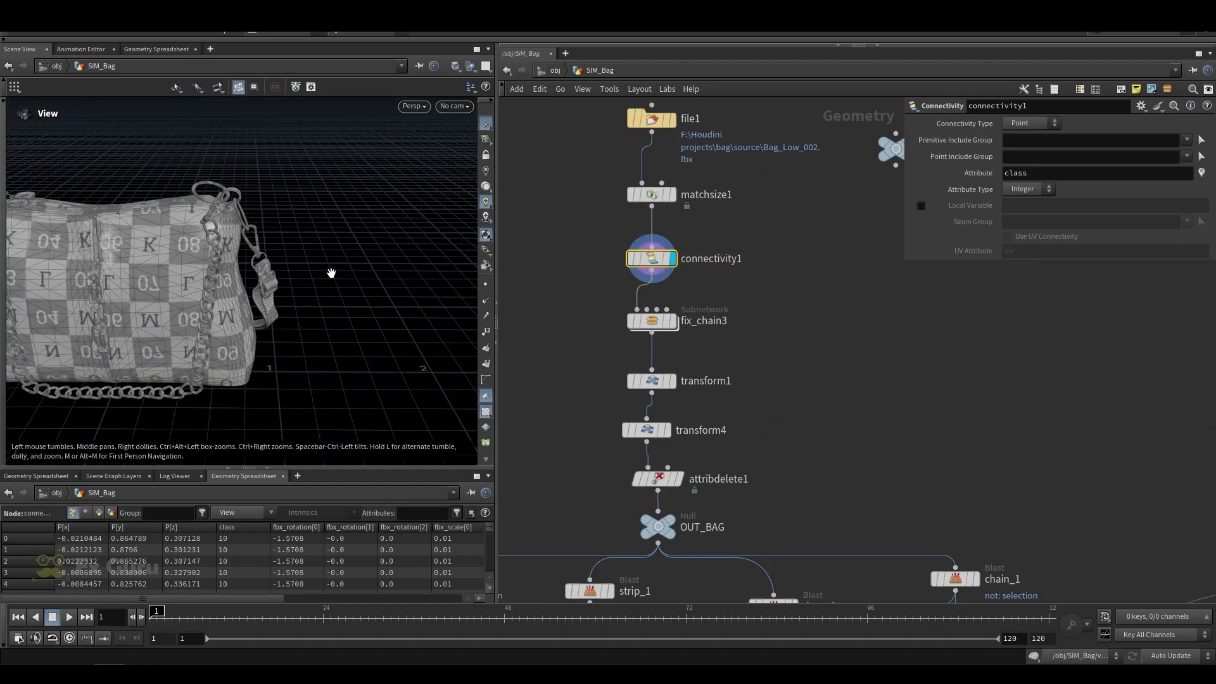
pyautogui.moveTo(331, 272); pyautogui.dragTo(299, 313, button='right')
# Visualize the class point attribute of connectivity1 on the bag, inspect the coloured pieces and switch the visualization off.
pyautogui.click(614, 258)
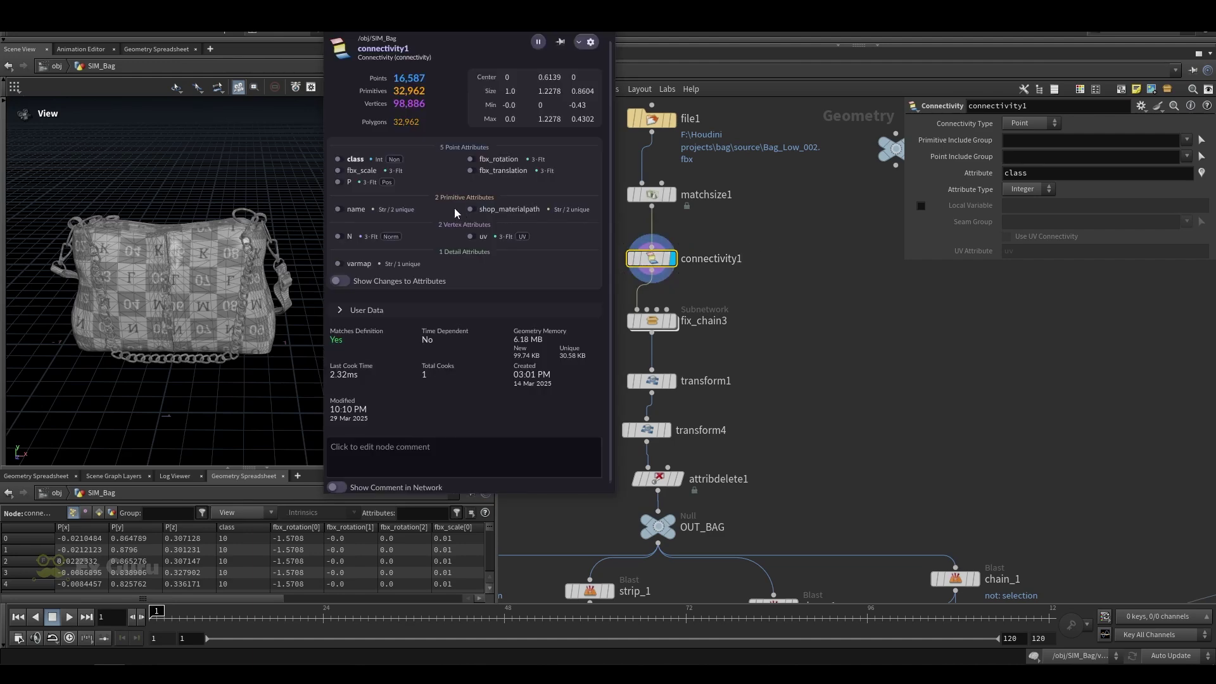
pyautogui.click(339, 159)
pyautogui.moveTo(77, 256)
pyautogui.mouseDown()
pyautogui.moveTo(128, 252)
pyautogui.moveTo(84, 260)
pyautogui.mouseUp()
pyautogui.click(615, 259)
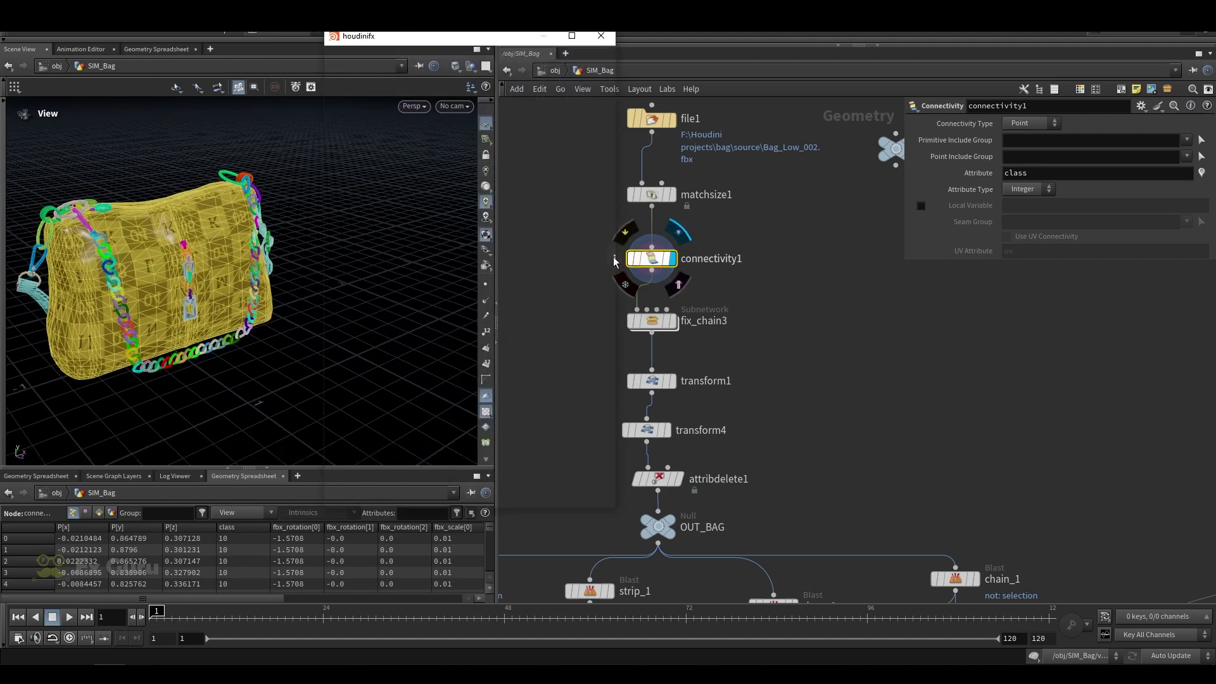
pyautogui.click(339, 160)
# Examine the chain links along the bag's lower edge up close for intersections.
pyautogui.moveTo(681, 326)
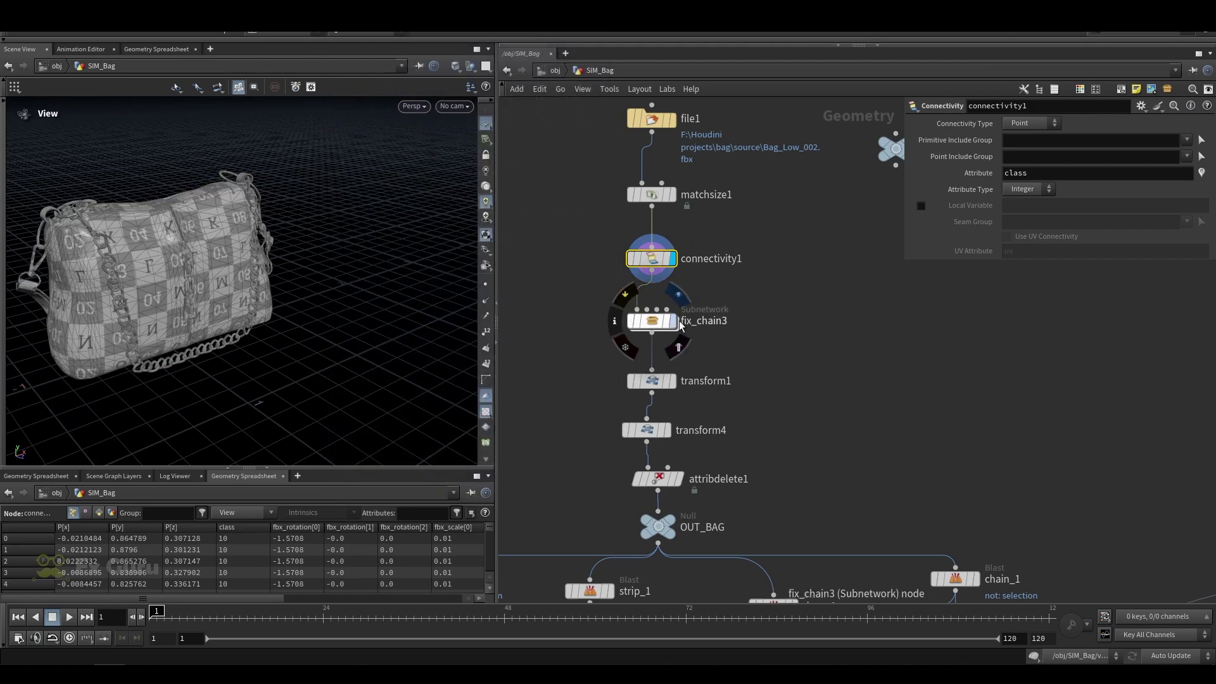
pyautogui.scroll(10, 142, 326)
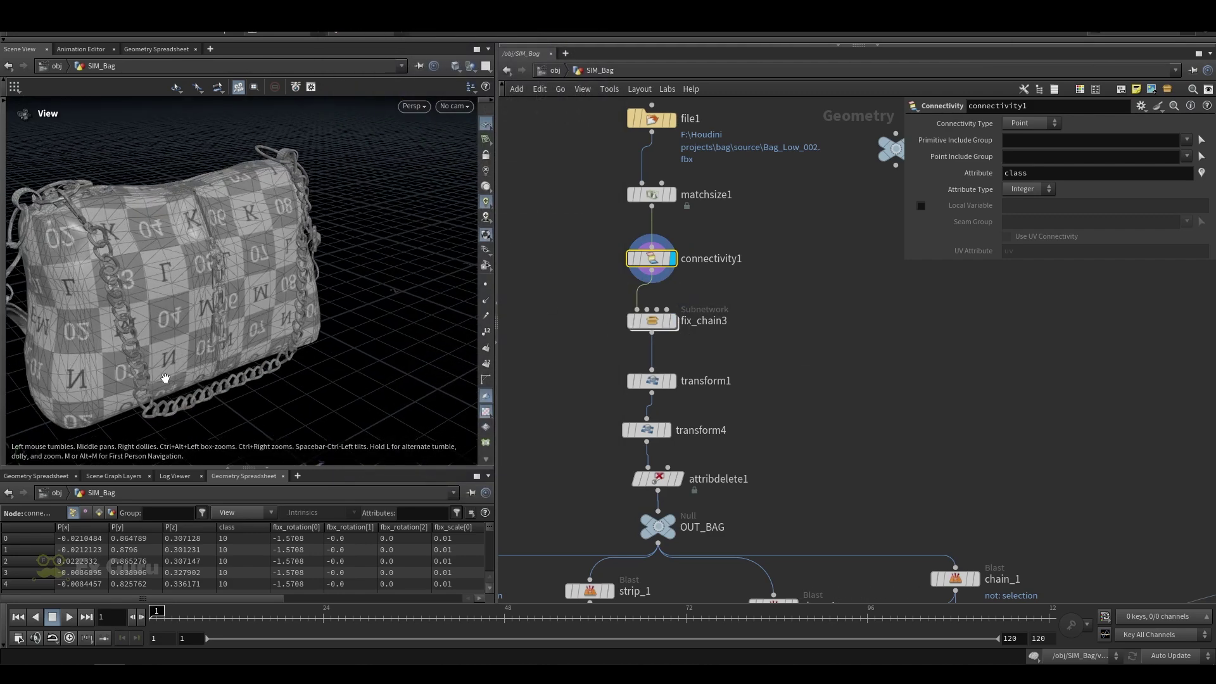
pyautogui.moveTo(142, 326); pyautogui.dragTo(120, 257)
pyautogui.scroll(2, 206, 352)
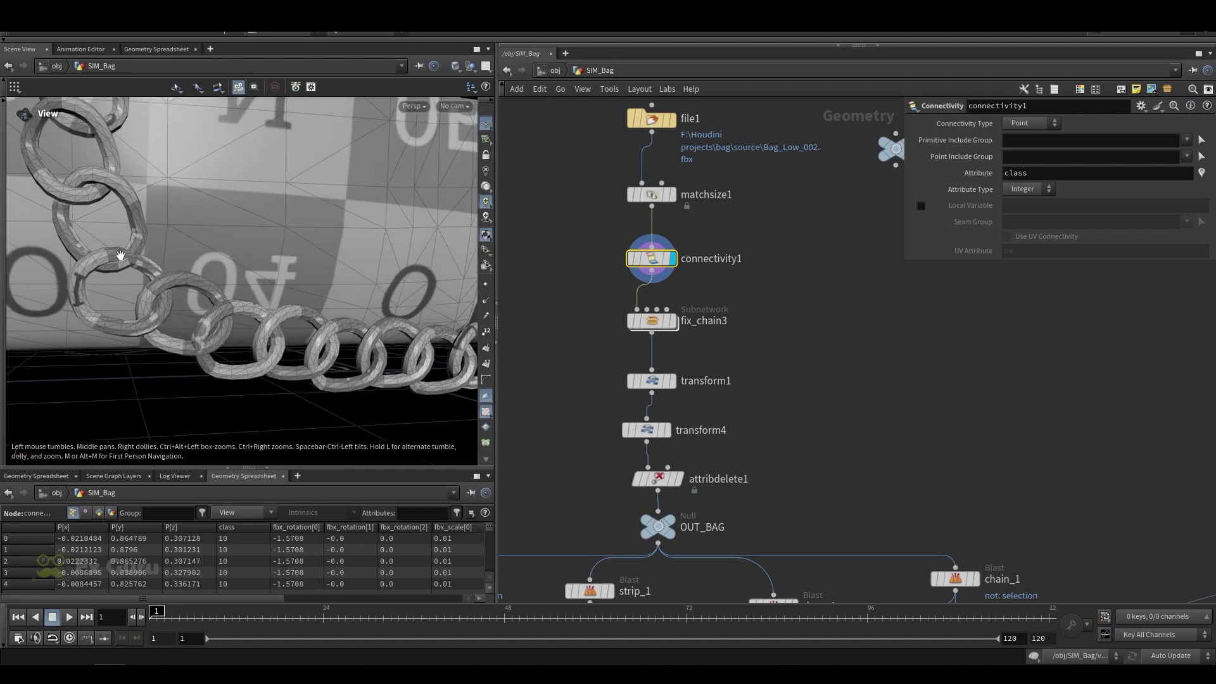
pyautogui.scroll(4, 102, 261)
pyautogui.scroll(-8, 270, 397)
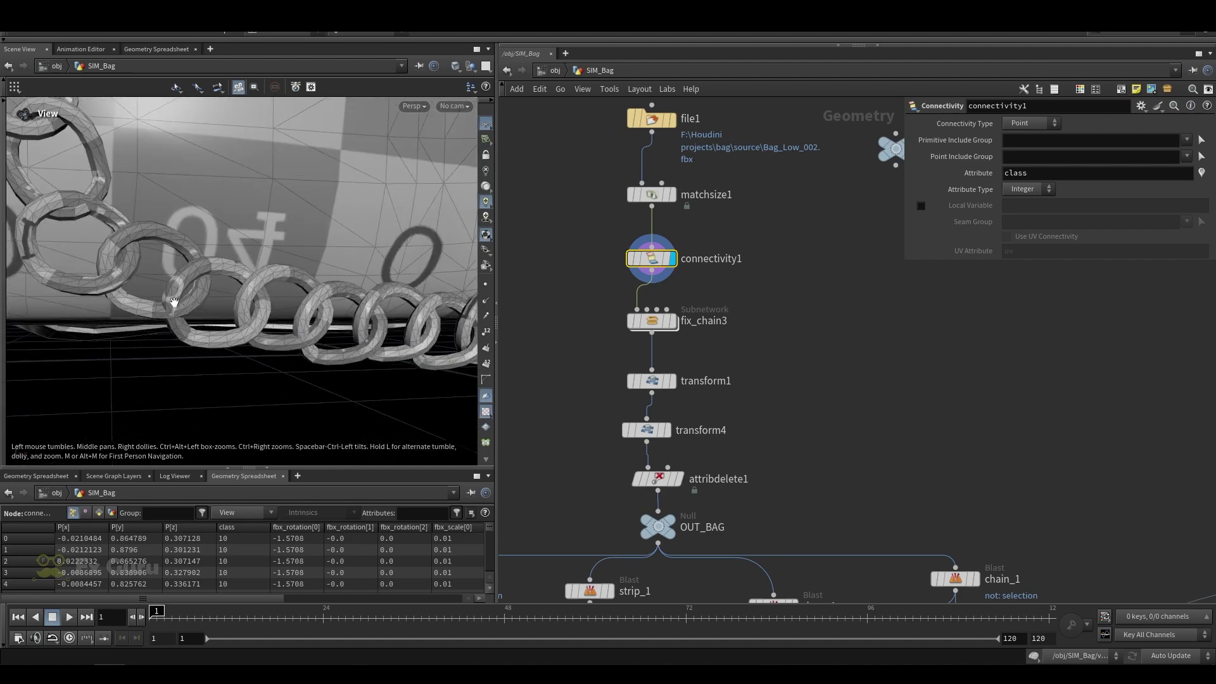
pyautogui.moveTo(270, 397); pyautogui.dragTo(406, 322)
# Display the fix_chain3 result, inspect the corrected links, and look through its inner transform nodes before returning to SIM_Bag.
pyautogui.click(674, 323)
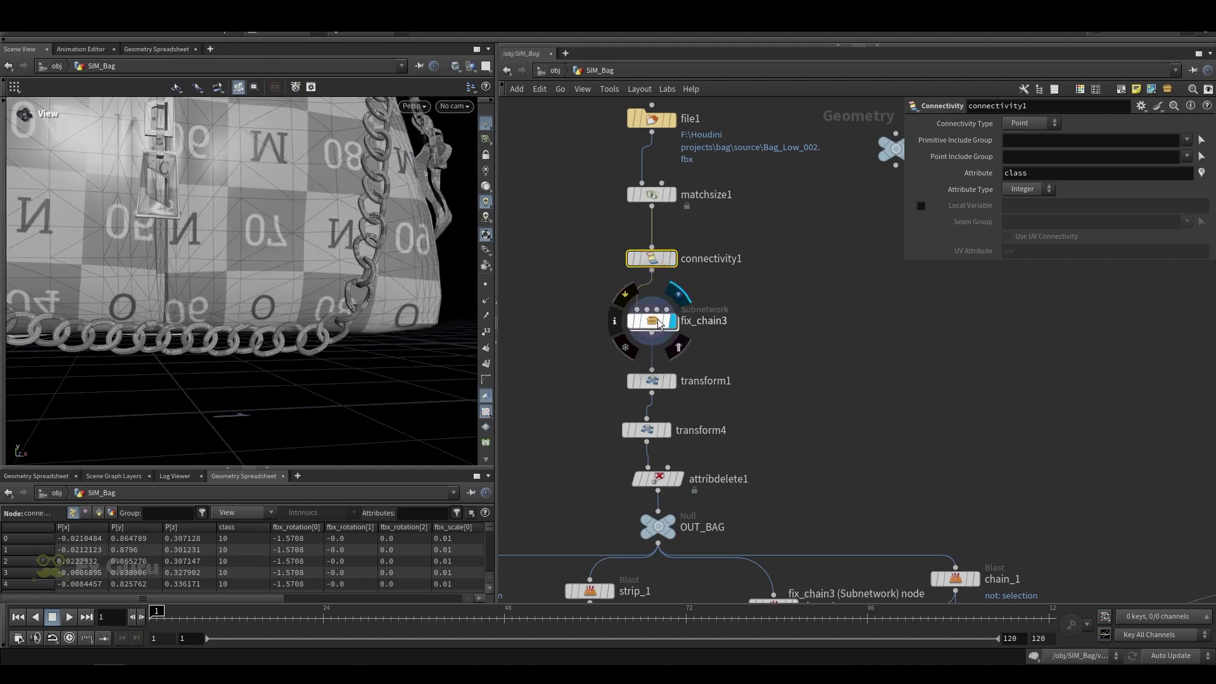
pyautogui.moveTo(101, 298); pyautogui.dragTo(188, 285)
pyautogui.scroll(3, 187, 285)
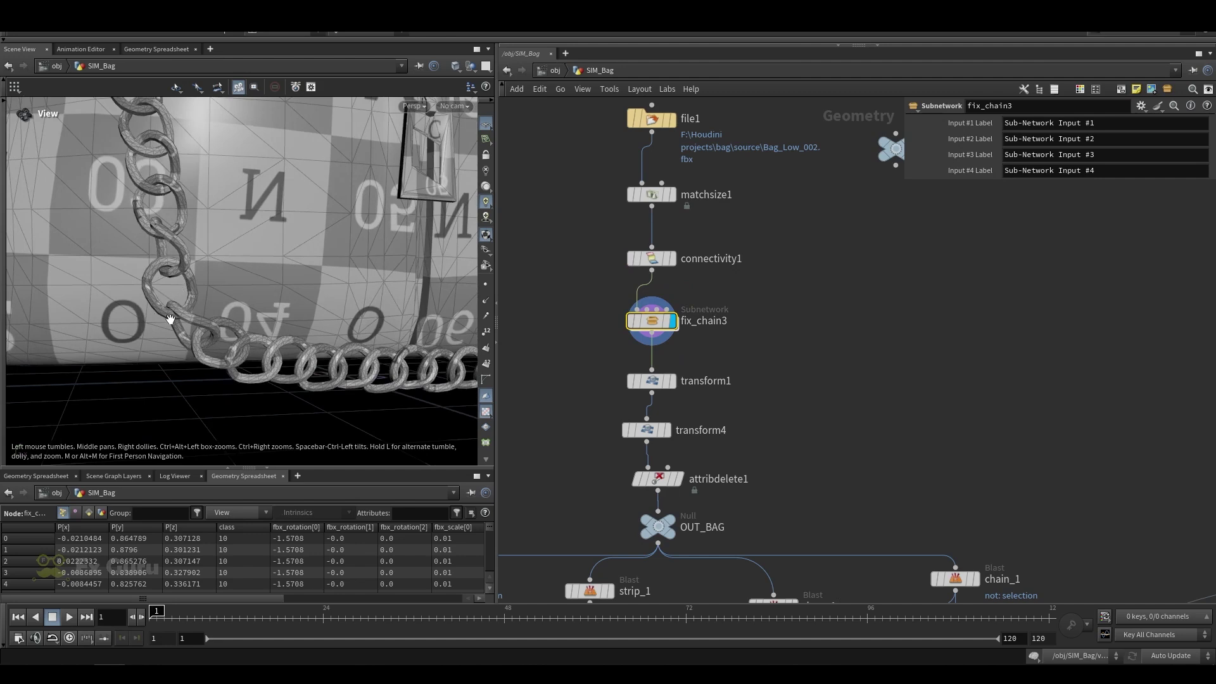
pyautogui.doubleClick(650, 323)
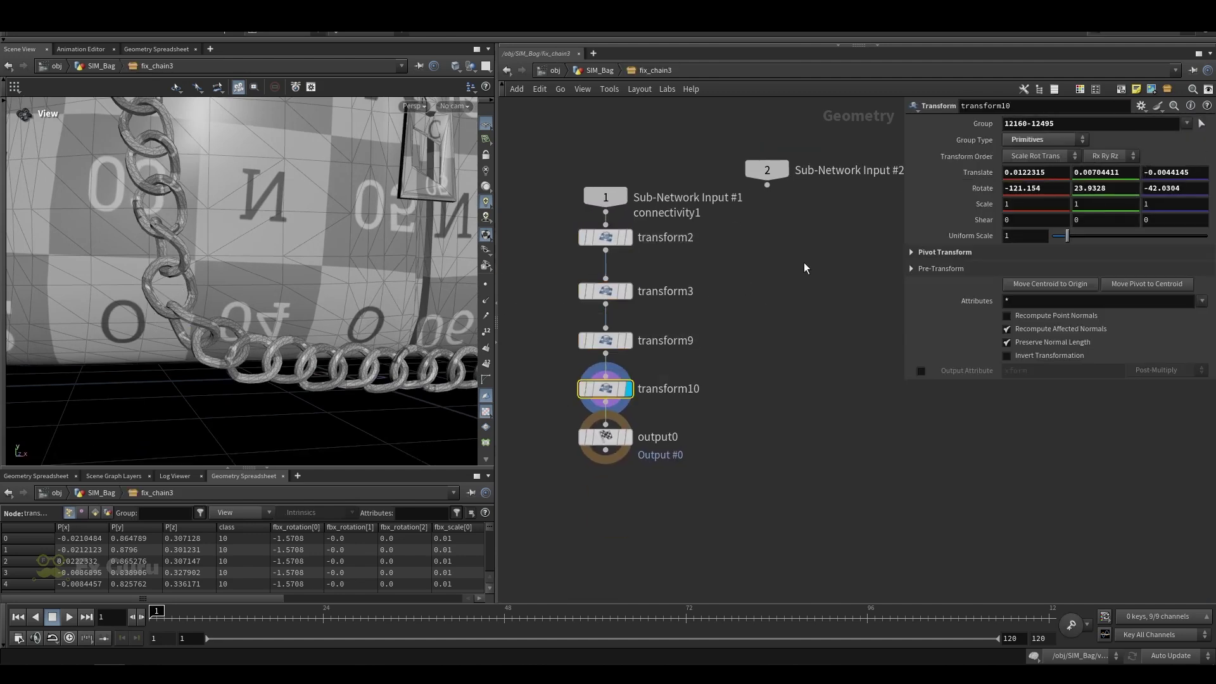
pyautogui.click(614, 69)
pyautogui.moveTo(694, 356); pyautogui.dragTo(660, 291, button='middle')
pyautogui.scroll(-8, 293, 312)
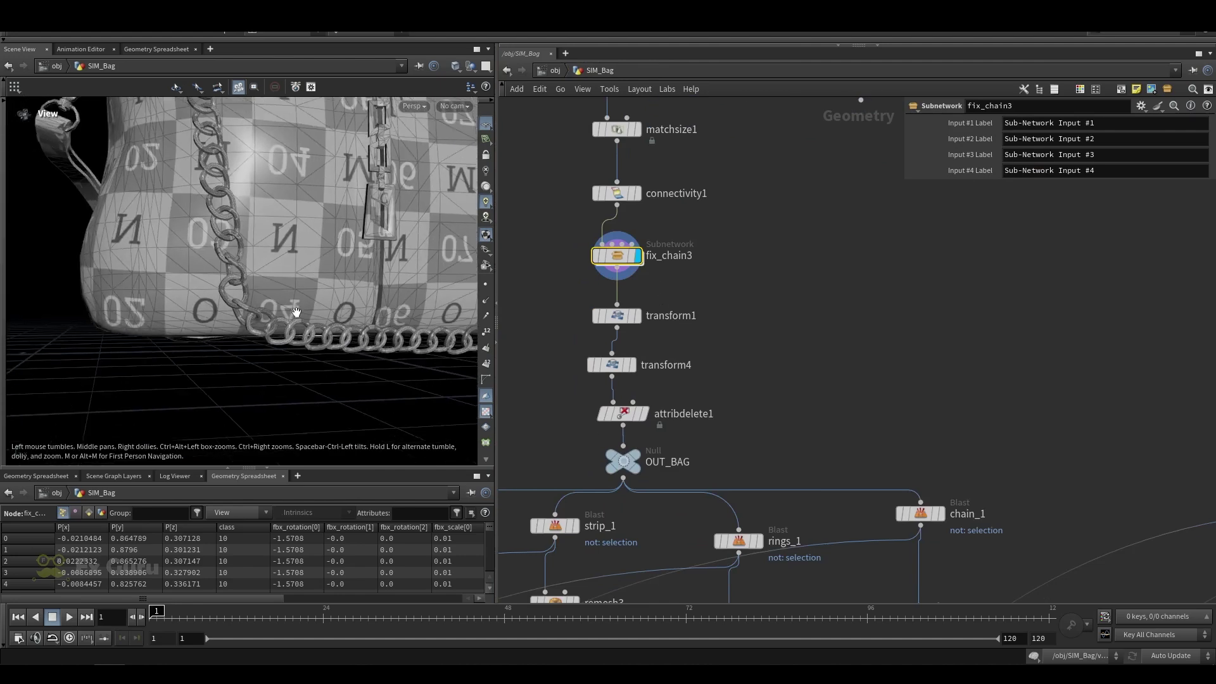
# Display transform1 and transform4 in turn and inspect how they pose the chain and the first bag.
pyautogui.moveTo(294, 312); pyautogui.dragTo(162, 307)
pyautogui.click(617, 316)
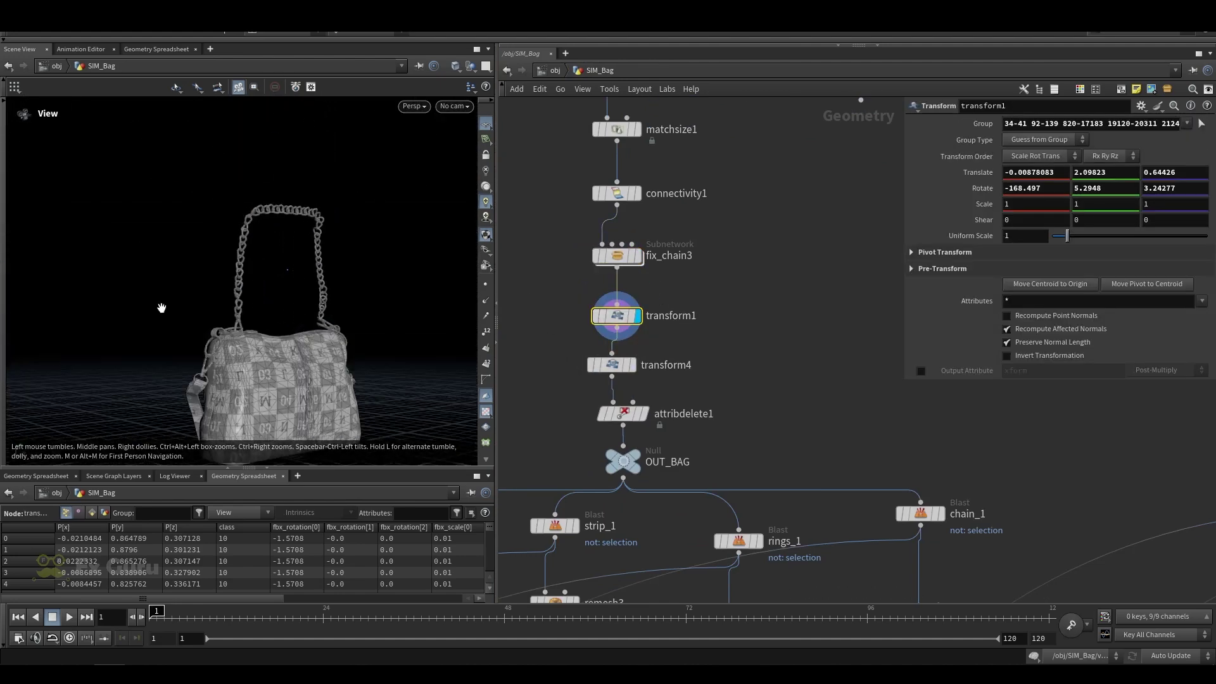
pyautogui.moveTo(285, 241); pyautogui.dragTo(213, 302)
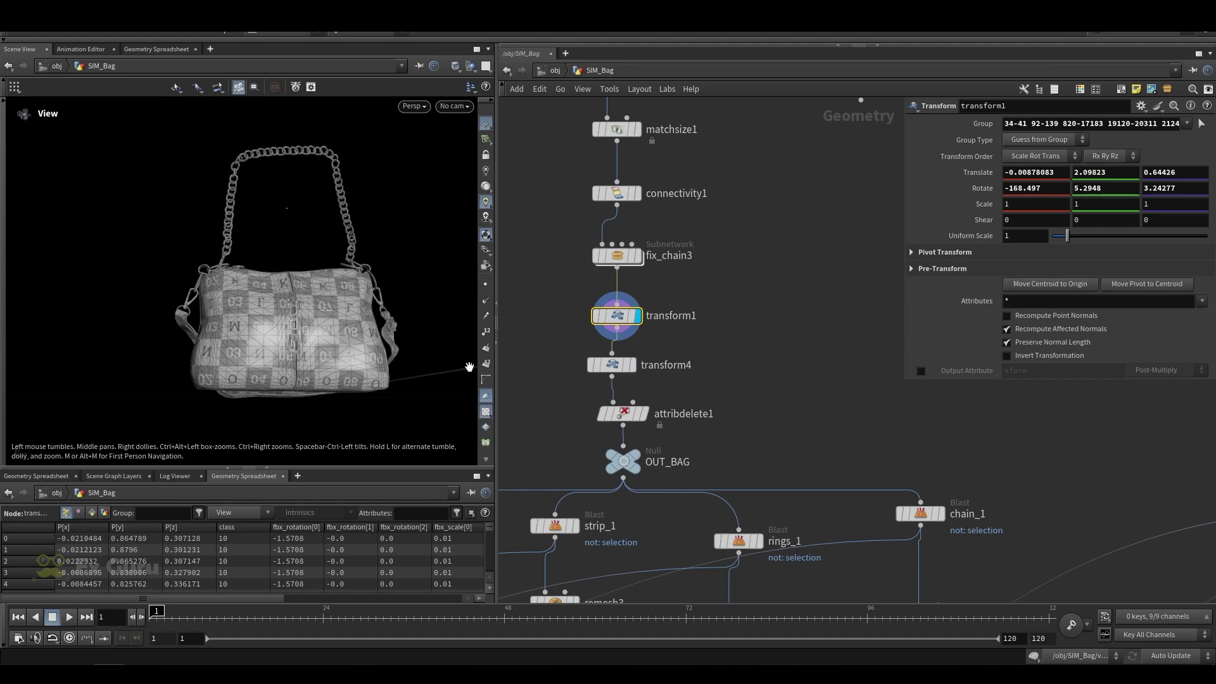
pyautogui.click(612, 364)
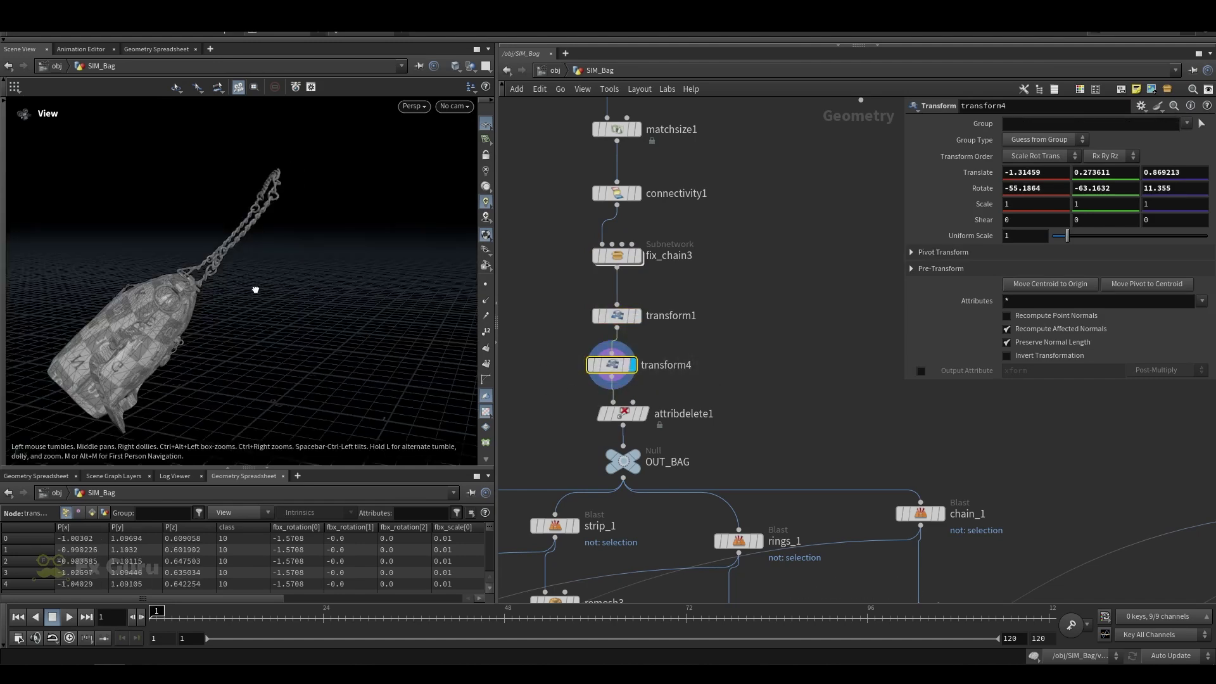
pyautogui.moveTo(256, 290)
pyautogui.mouseDown()
pyautogui.moveTo(280, 279)
pyautogui.moveTo(247, 286)
pyautogui.mouseUp()
pyautogui.press('h')
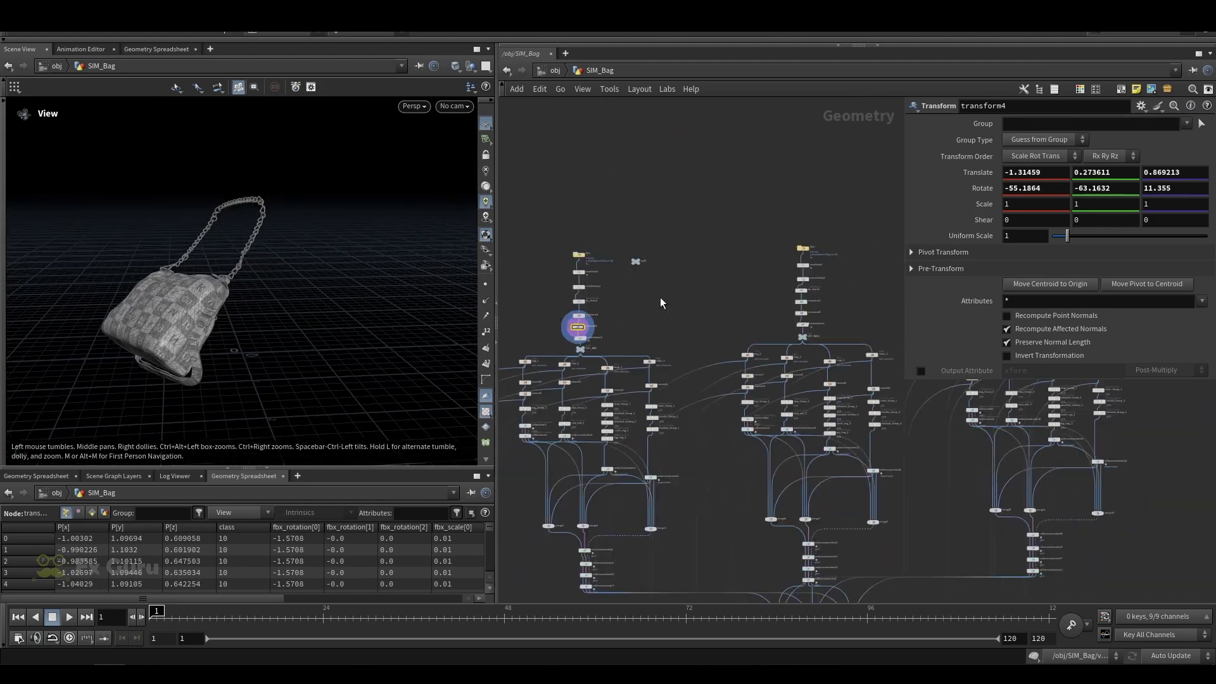
# Display transform8 and transform7 to compare the placement of the second and third bags.
pyautogui.scroll(8, 660, 298)
pyautogui.click(654, 287)
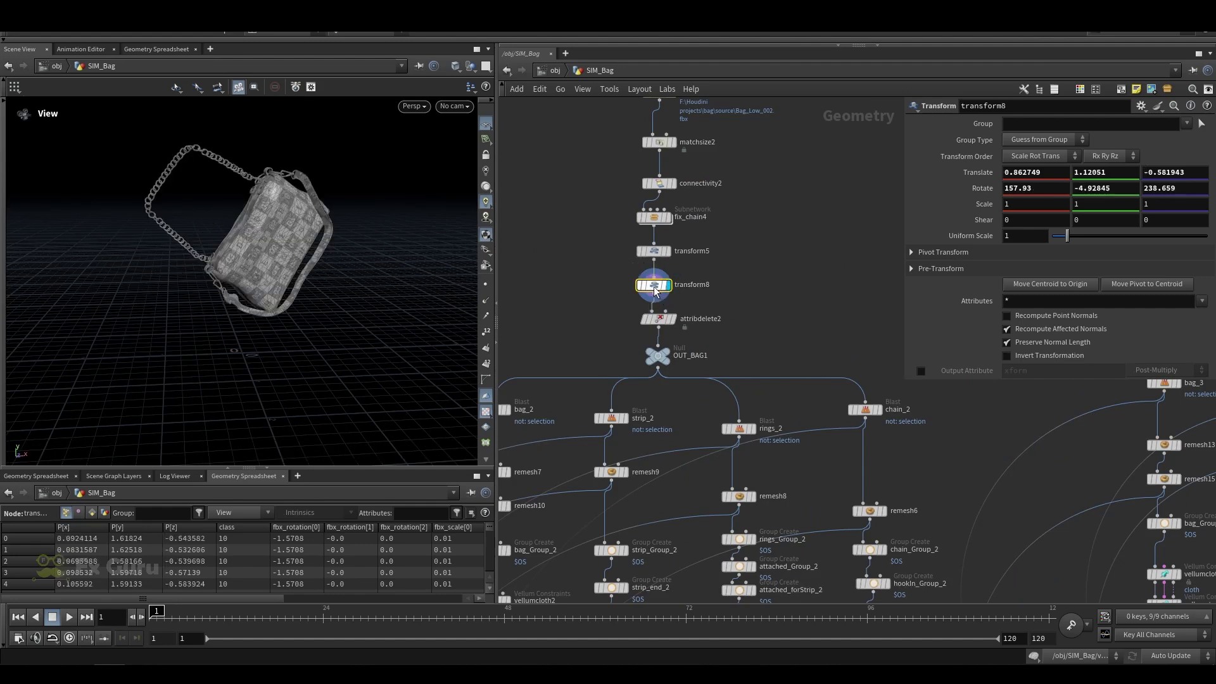
pyautogui.moveTo(799, 305); pyautogui.dragTo(538, 326, button='middle')
pyautogui.moveTo(871, 348); pyautogui.dragTo(486, 329, button='middle')
pyautogui.click(705, 266)
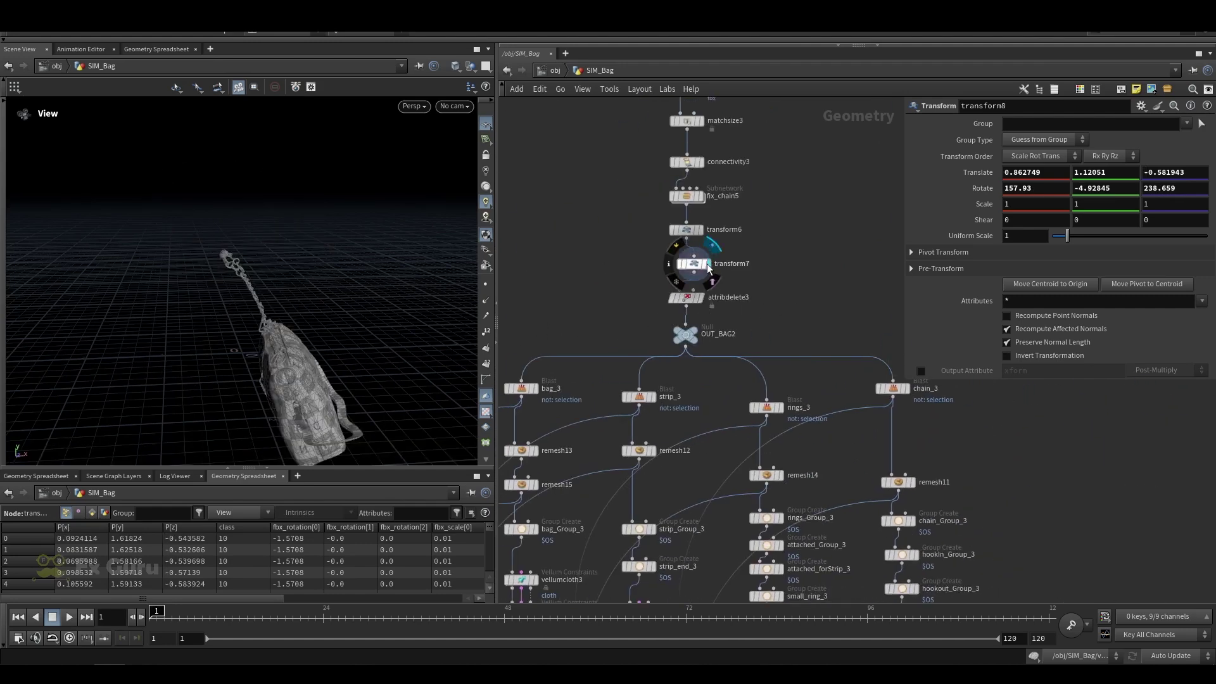
pyautogui.scroll(-8, 696, 270)
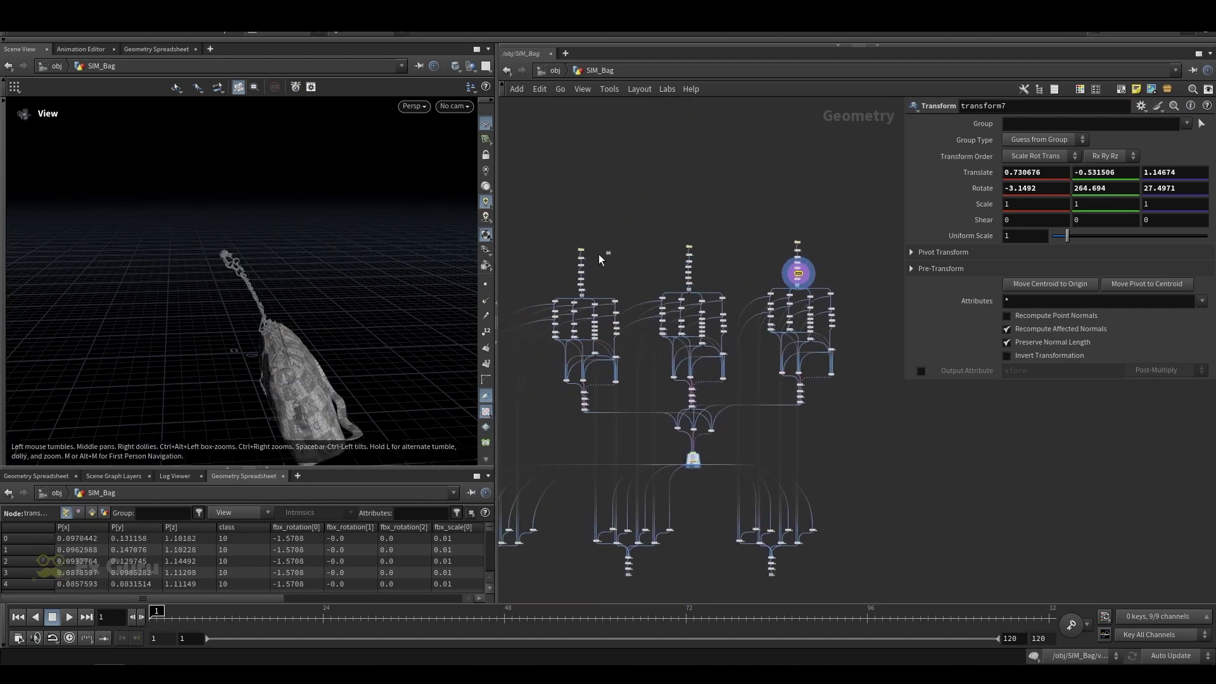
# Return to the first bag's branch, display transform4 and inspect the posed bag from the front.
pyautogui.scroll(8, 570, 279)
pyautogui.click(647, 246)
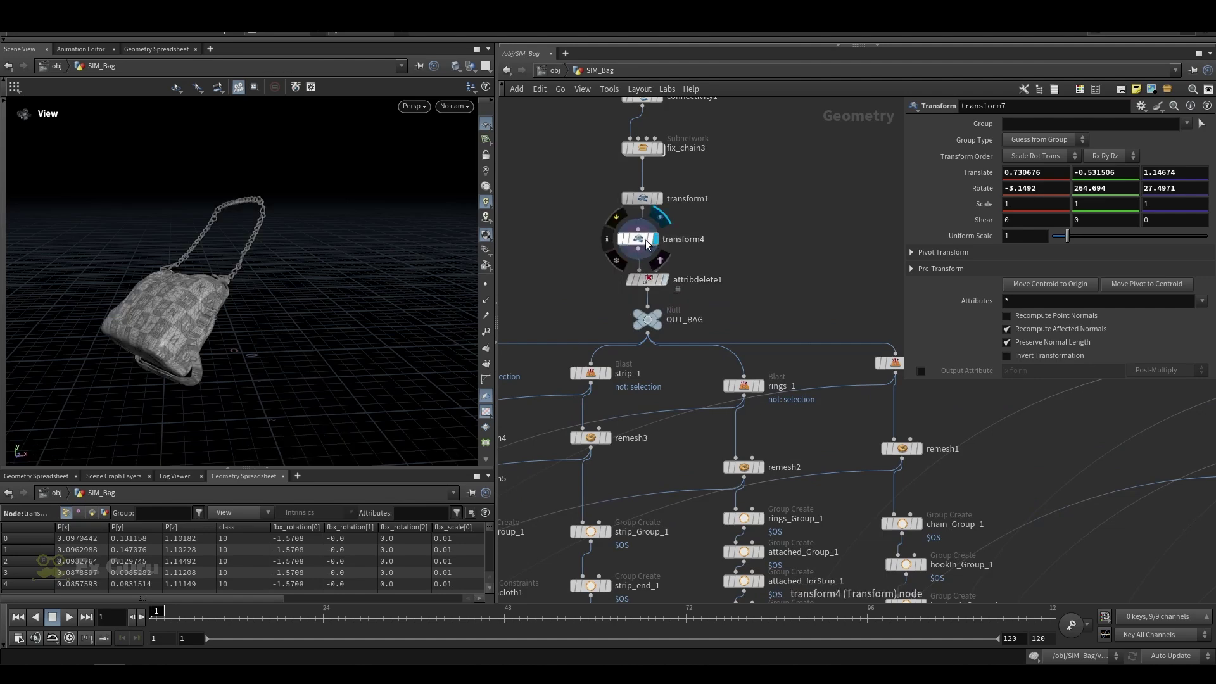
pyautogui.click(647, 245)
pyautogui.moveTo(190, 282); pyautogui.dragTo(150, 216)
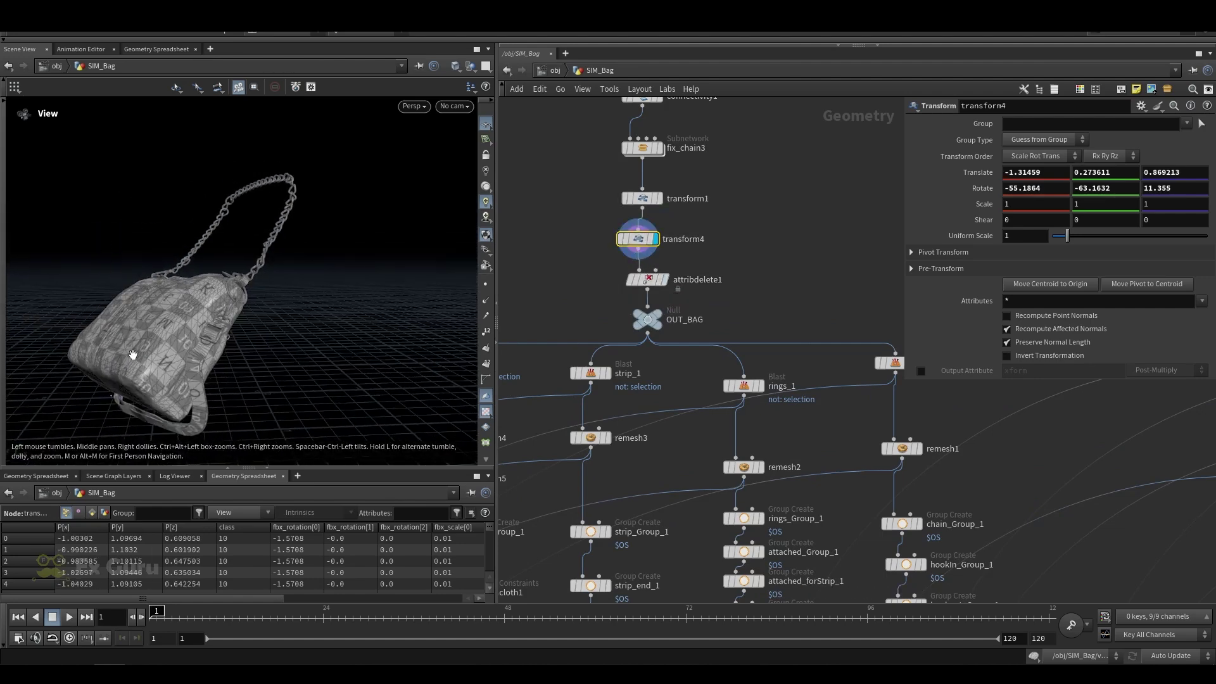
pyautogui.moveTo(133, 354); pyautogui.dragTo(347, 271)
# Display the attribdelete1 result and show which attributes the node keeps.
pyautogui.click(664, 283)
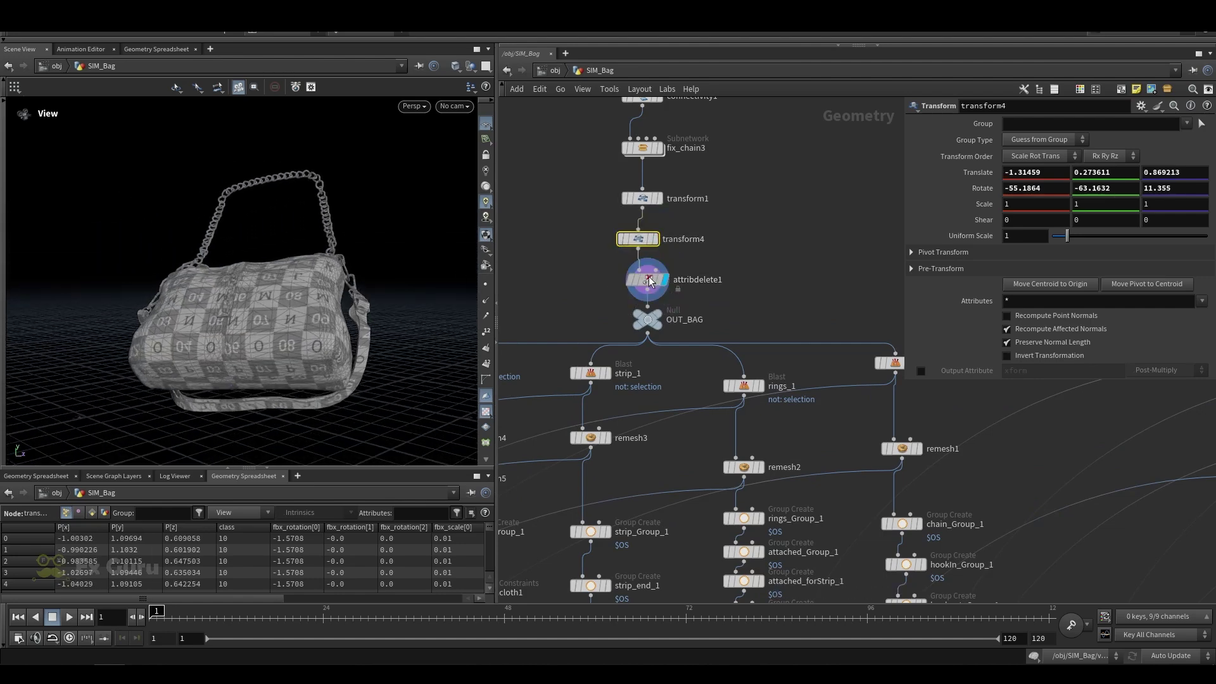
pyautogui.click(643, 280)
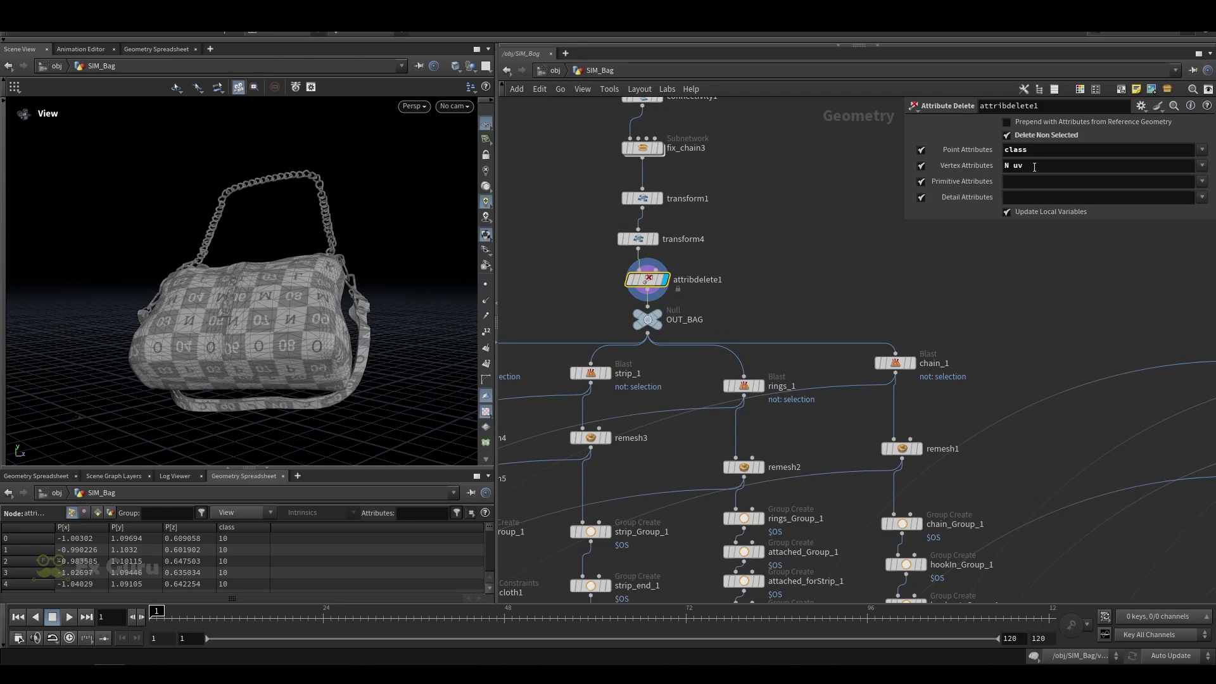
# Display the bag_1 blast and inspect the isolated bag body from several sides.
pyautogui.scroll(-6, 765, 239)
pyautogui.scroll(6, 671, 278)
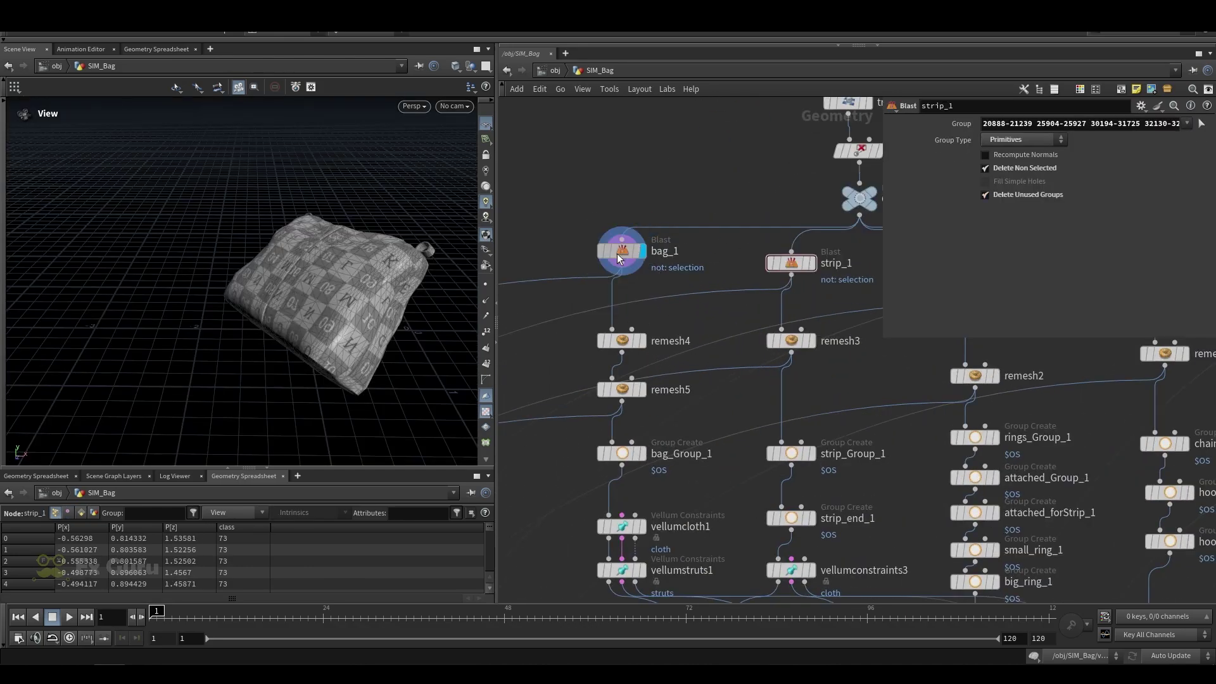
pyautogui.click(619, 258)
pyautogui.moveTo(446, 243); pyautogui.dragTo(174, 274)
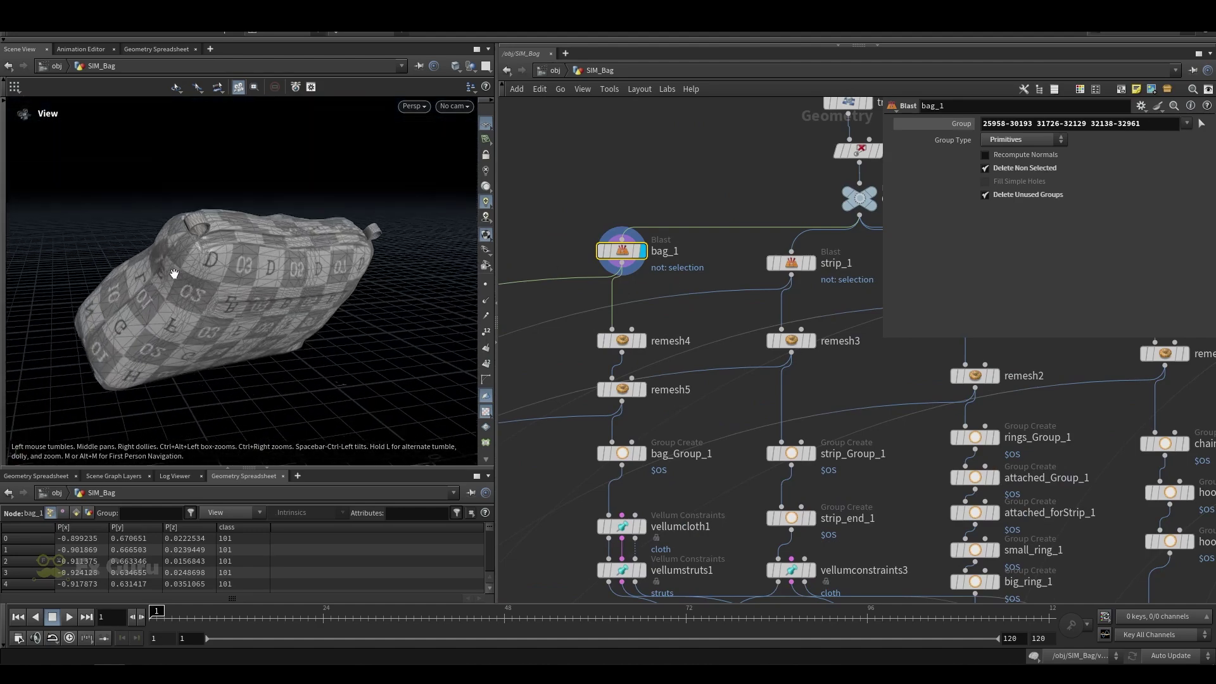
pyautogui.moveTo(279, 303); pyautogui.dragTo(127, 271)
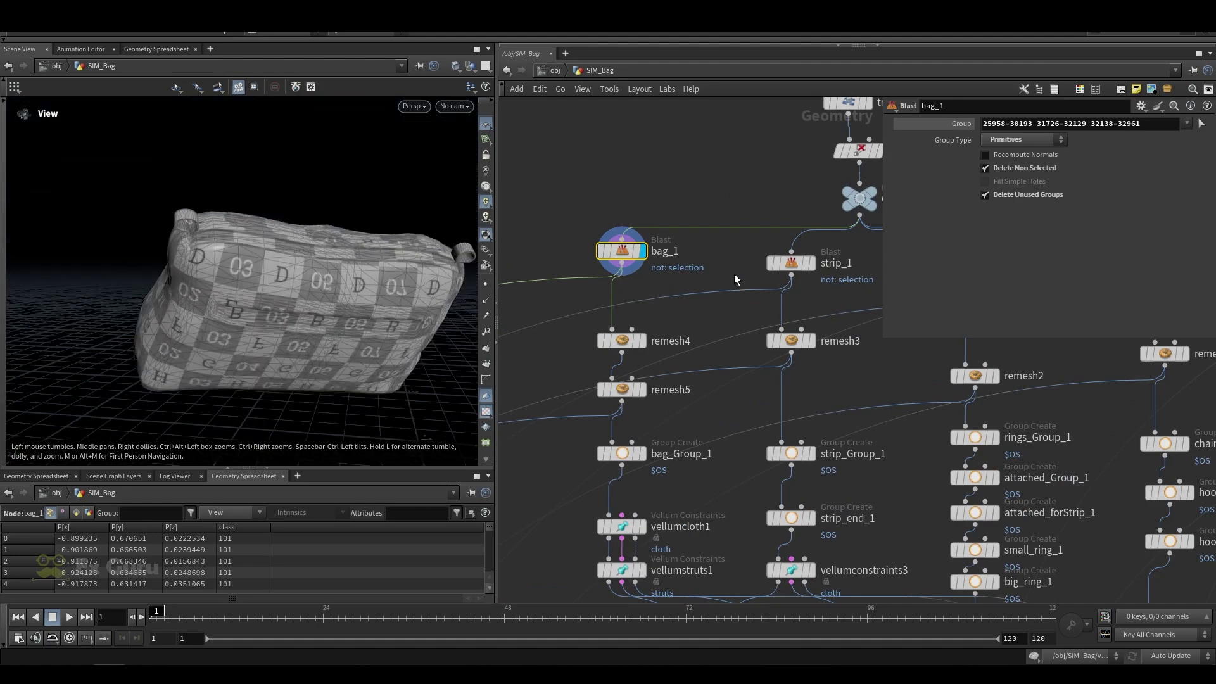
# Display the strip_1, rings_1 and chain_1 blasts in turn to review the other separated parts of the first bag.
pyautogui.moveTo(735, 279); pyautogui.dragTo(576, 279, button='middle')
pyautogui.click(659, 269)
pyautogui.moveTo(718, 358); pyautogui.dragTo(508, 365, button='middle')
pyautogui.click(640, 290)
pyautogui.click(640, 292)
pyautogui.moveTo(713, 353); pyautogui.dragTo(580, 356, button='middle')
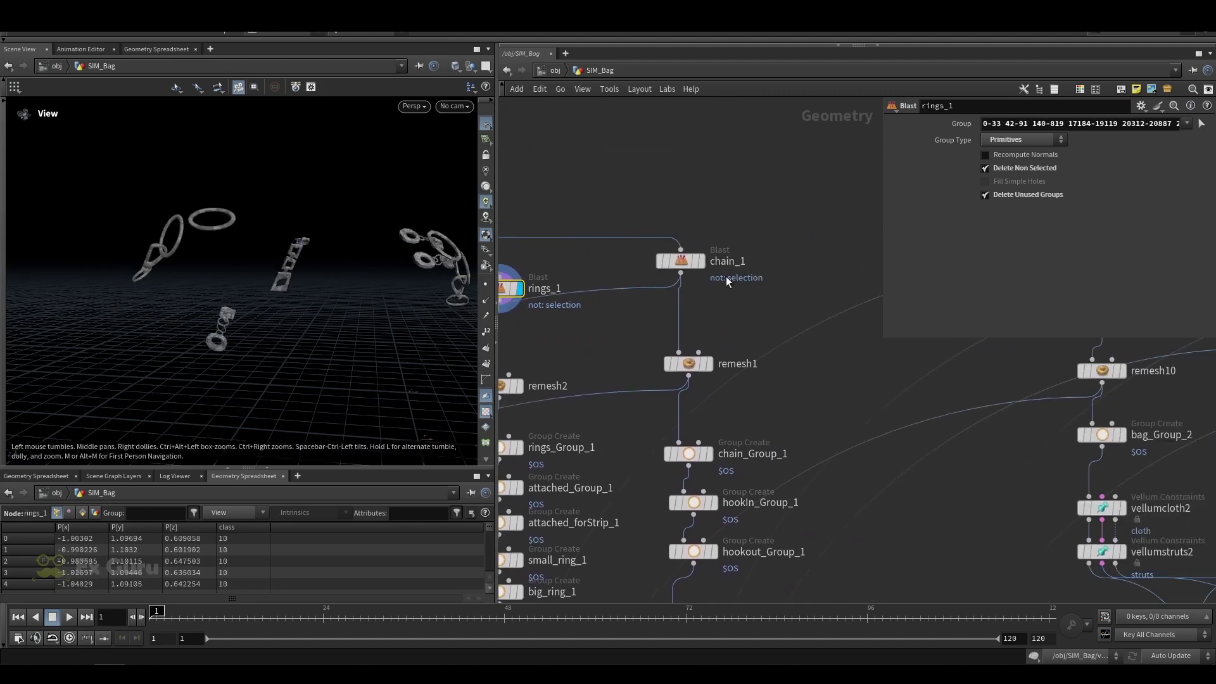
pyautogui.scroll(2, 717, 264)
pyautogui.click(698, 262)
pyautogui.moveTo(272, 234); pyautogui.dragTo(428, 280)
pyautogui.scroll(-7, 763, 267)
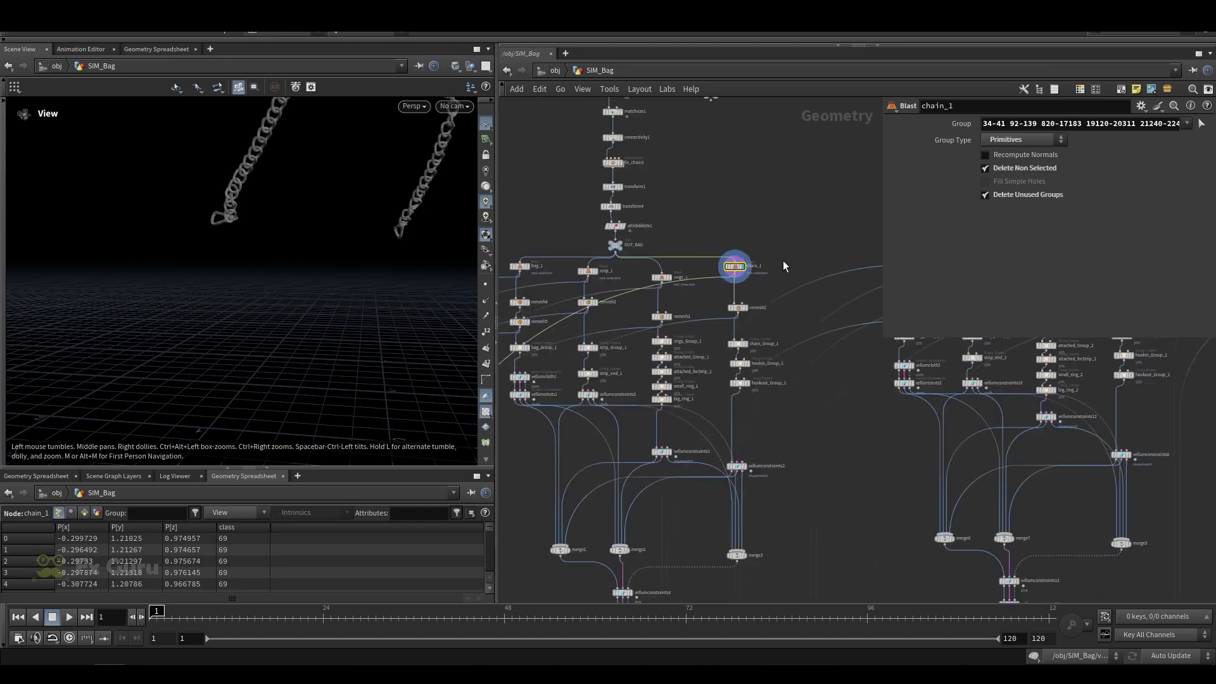
# Return to the bag body branch and display remesh4 and remesh3 to review the bag and strip remeshing.
pyautogui.scroll(-2, 783, 261)
pyautogui.scroll(5, 685, 264)
pyautogui.moveTo(509, 307); pyautogui.dragTo(623, 287, button='middle')
pyautogui.scroll(-1, 623, 287)
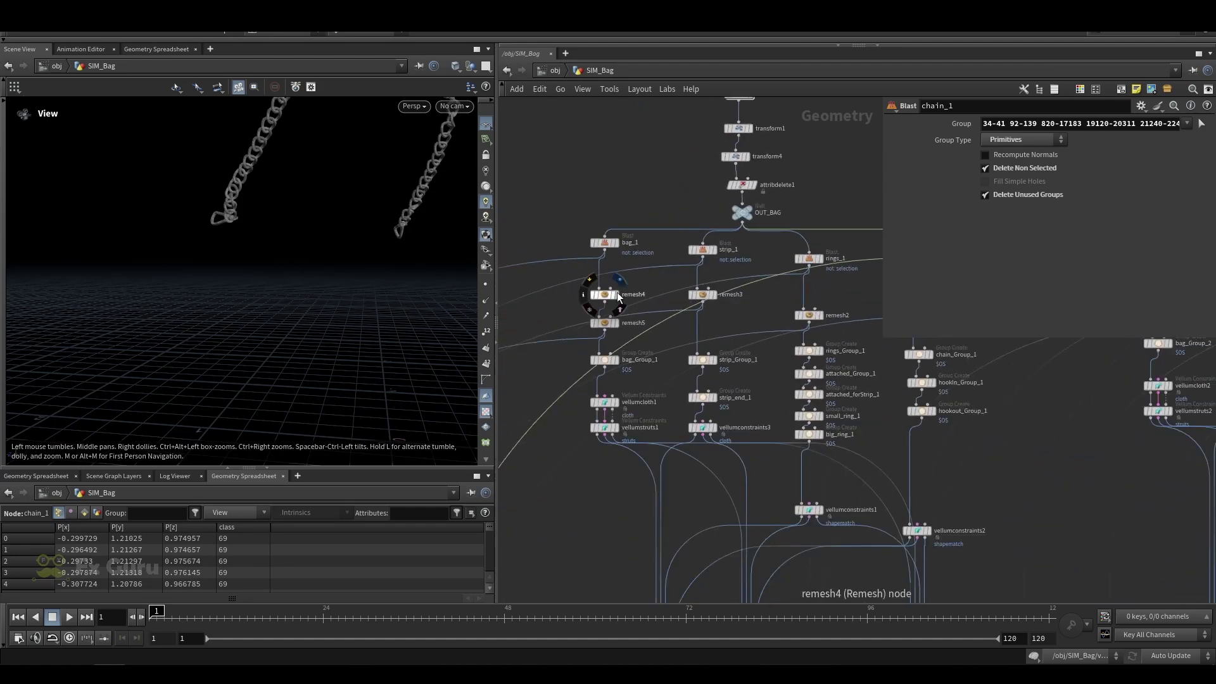
pyautogui.click(617, 295)
pyautogui.scroll(3, 731, 298)
pyautogui.click(682, 284)
# Display remesh2 and remesh1 to review the ring and chain meshes, examining the chain links up close.
pyautogui.moveTo(750, 314); pyautogui.dragTo(548, 319, button='middle')
pyautogui.click(703, 330)
pyautogui.moveTo(770, 305); pyautogui.dragTo(567, 308, button='middle')
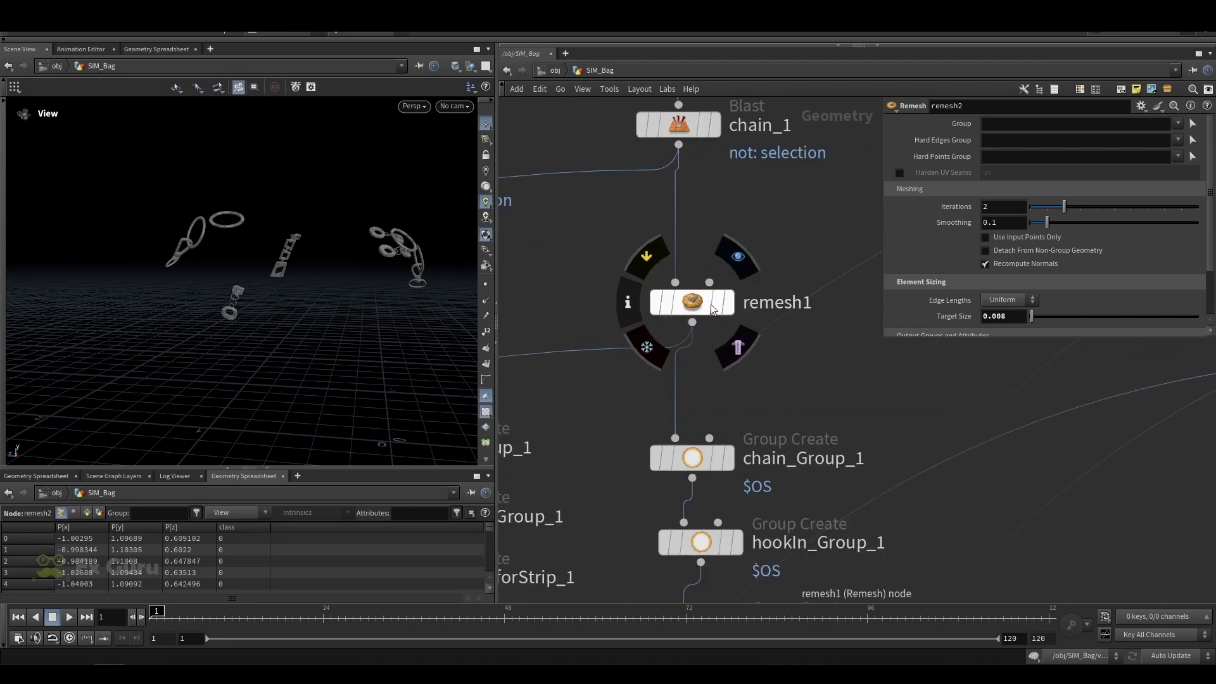
pyautogui.click(733, 260)
pyautogui.scroll(-5, 832, 275)
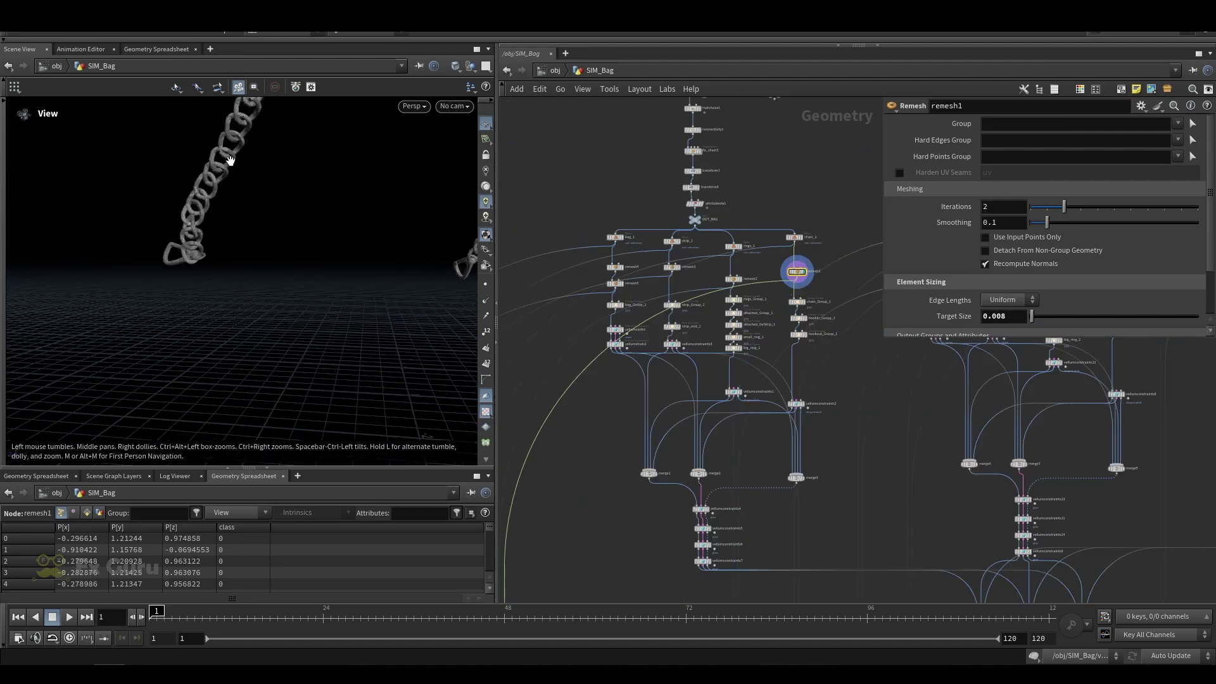
pyautogui.scroll(5, 705, 284)
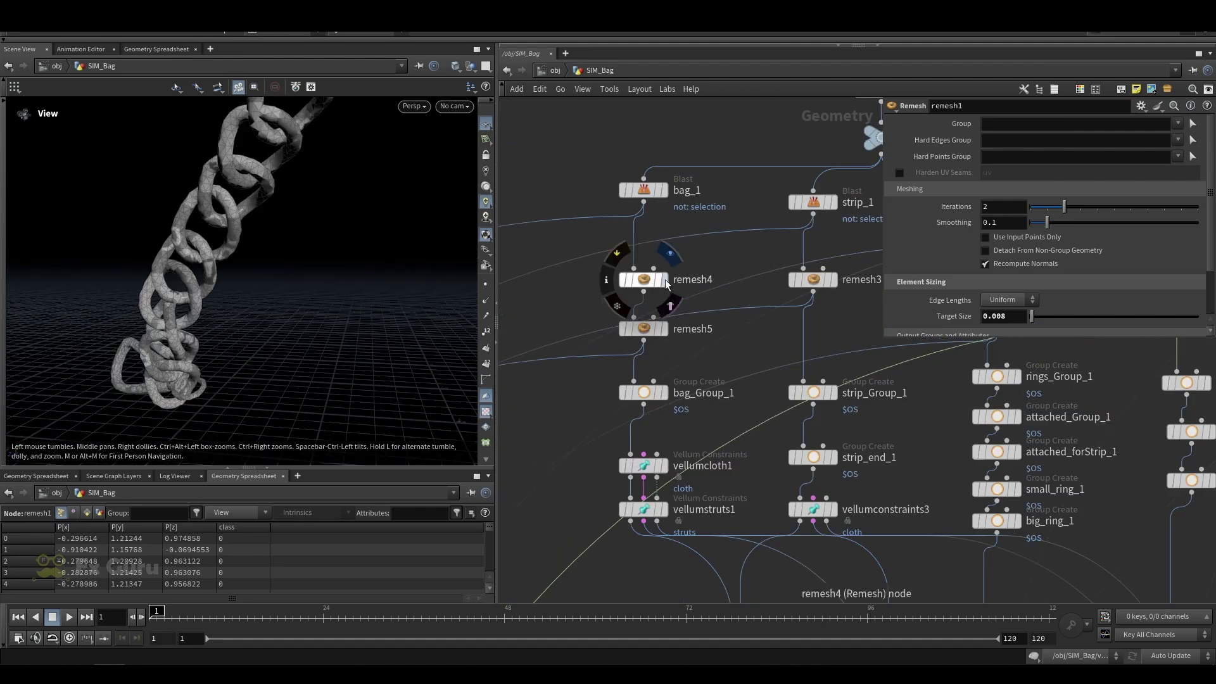
# Compare the original bag_1 mesh with the remesh4 and remesh5 results.
pyautogui.click(664, 282)
pyautogui.click(666, 192)
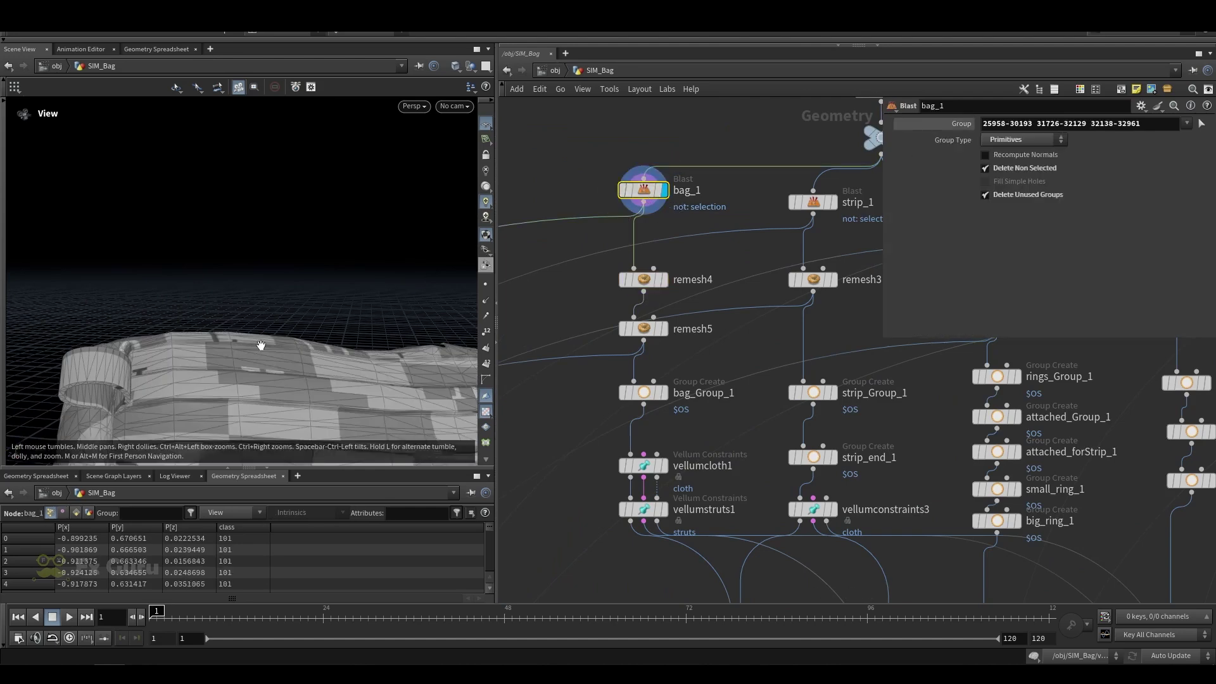
pyautogui.scroll(3, 171, 342)
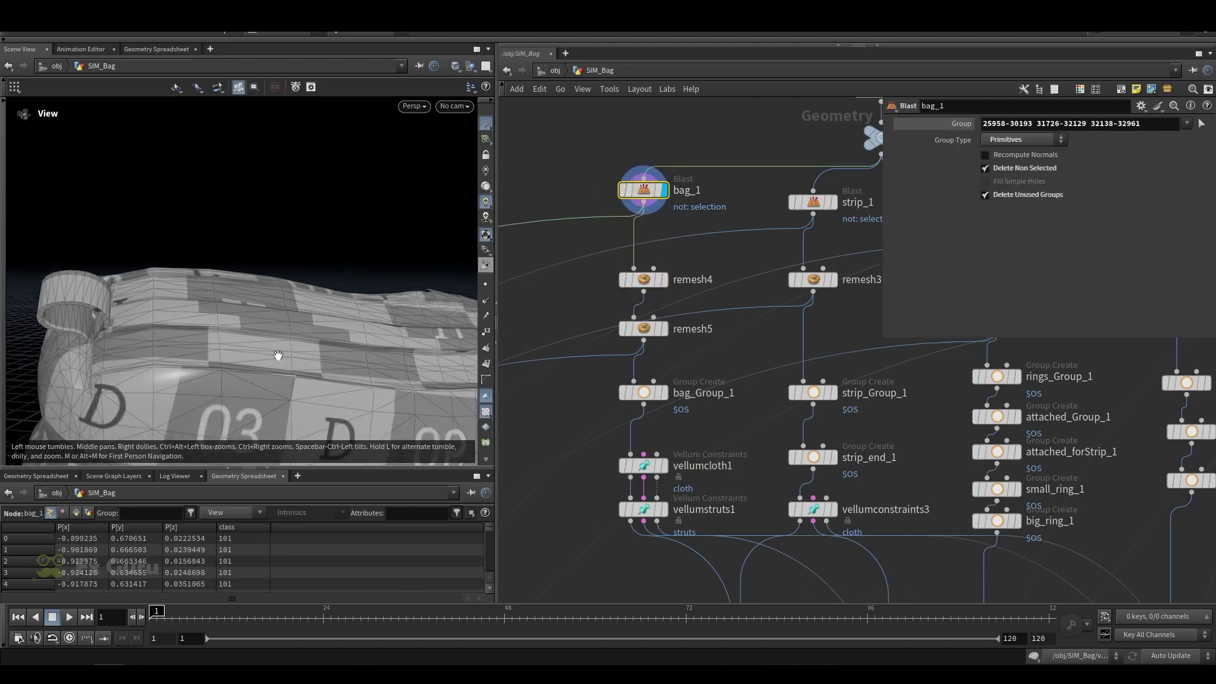
pyautogui.click(661, 282)
pyautogui.moveTo(136, 304); pyautogui.dragTo(194, 288)
pyautogui.click(661, 329)
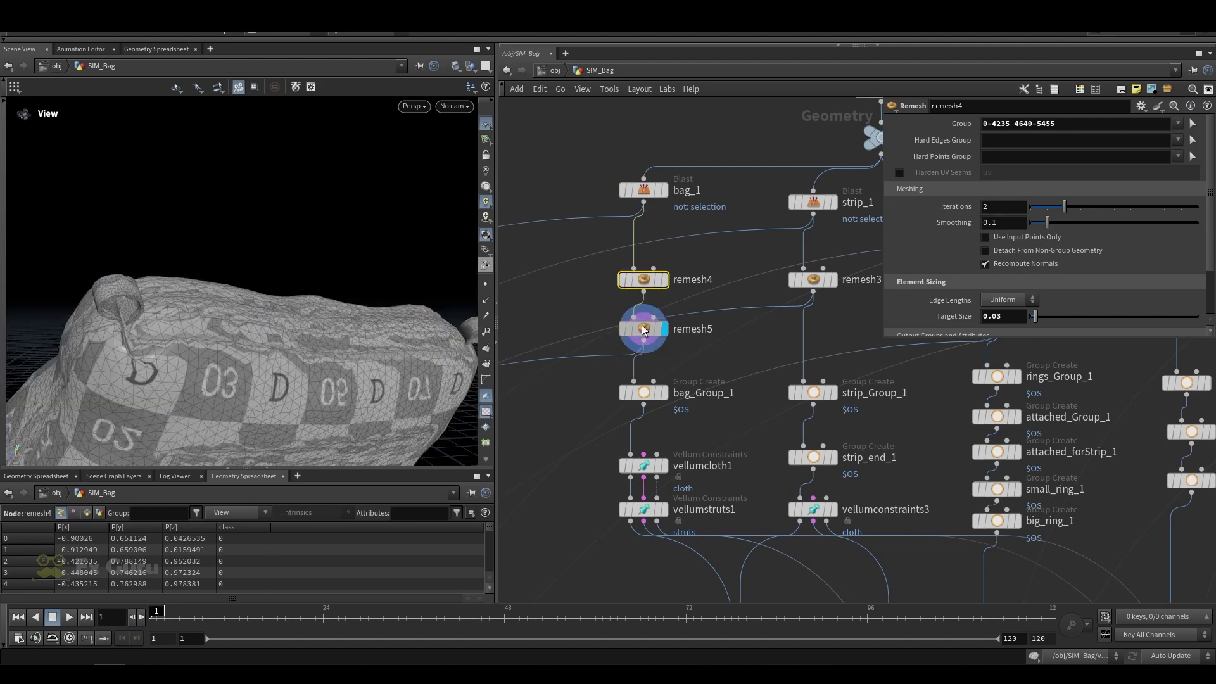
# Display bag_Group_1 and inspect which part of the bag the primitive group covers.
pyautogui.moveTo(703, 342); pyautogui.dragTo(583, 350, button='middle')
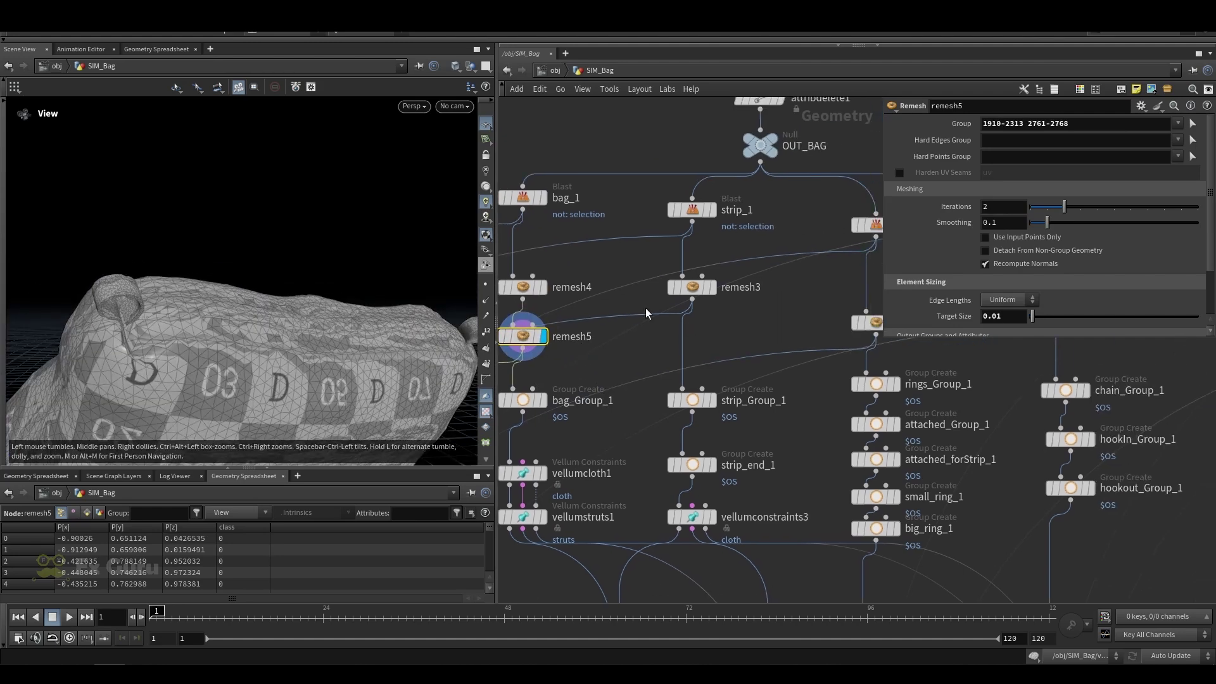
pyautogui.click(543, 401)
pyautogui.moveTo(271, 388); pyautogui.dragTo(231, 291, button='right')
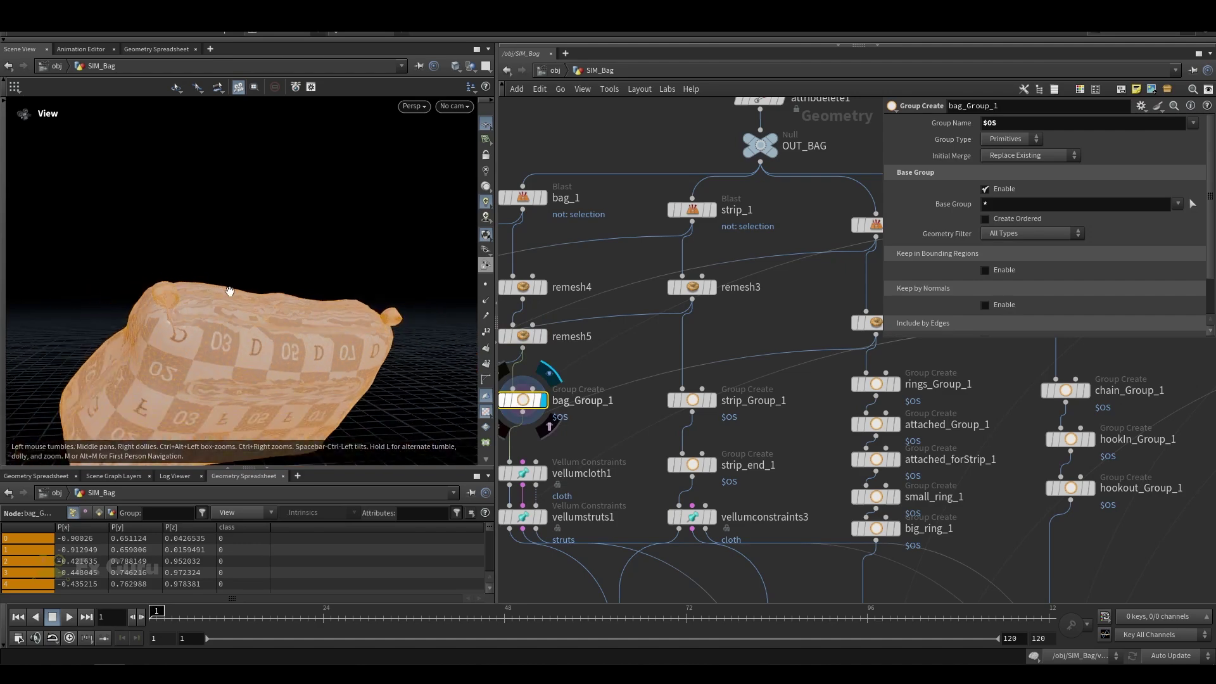
pyautogui.moveTo(231, 292); pyautogui.dragTo(219, 336)
pyautogui.scroll(-5, 682, 337)
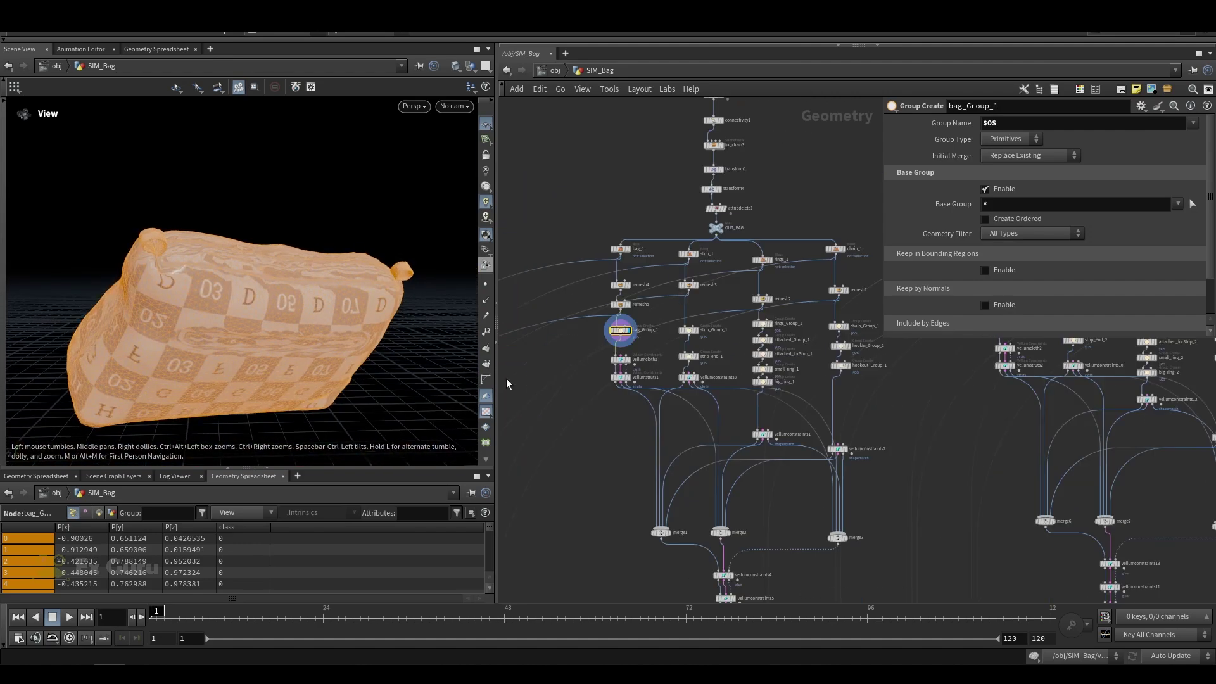
pyautogui.moveTo(165, 298); pyautogui.dragTo(278, 230)
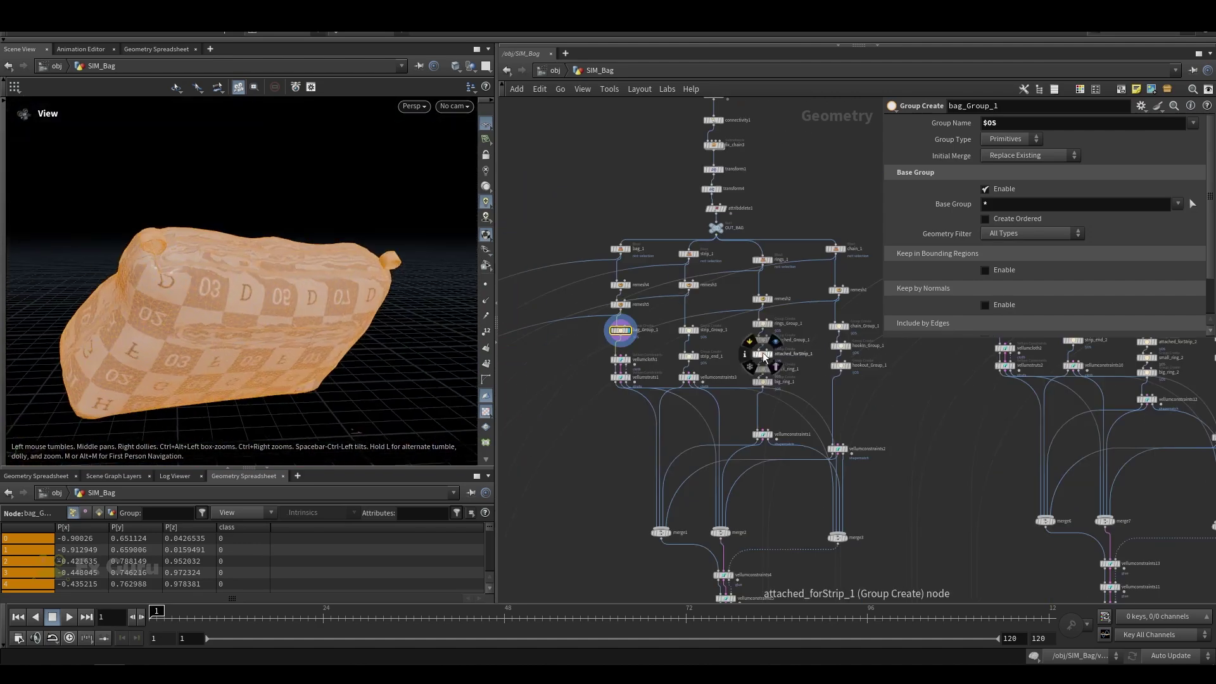
# Display strip_Group_1 to check the primitives grouped for the strip.
pyautogui.scroll(5, 636, 326)
pyautogui.scroll(-2, 757, 325)
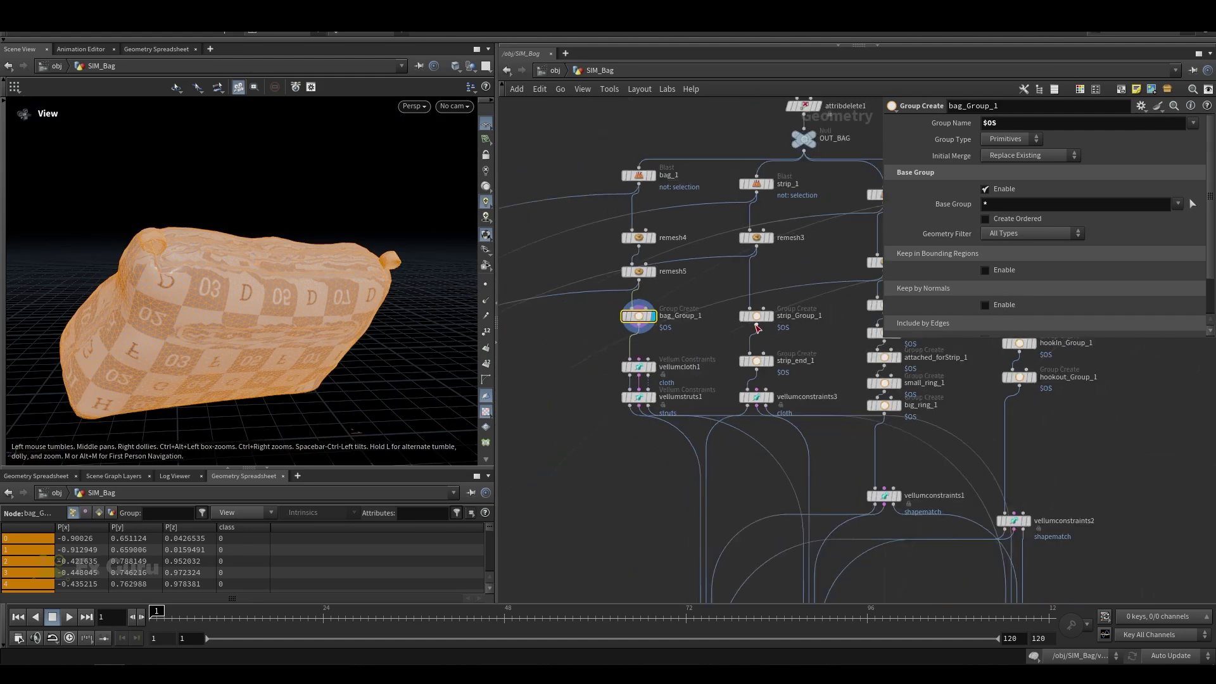
pyautogui.scroll(3, 759, 324)
pyautogui.click(758, 320)
pyautogui.scroll(-5, 825, 339)
pyautogui.moveTo(874, 338); pyautogui.dragTo(713, 301, button='middle')
pyautogui.scroll(5, 703, 297)
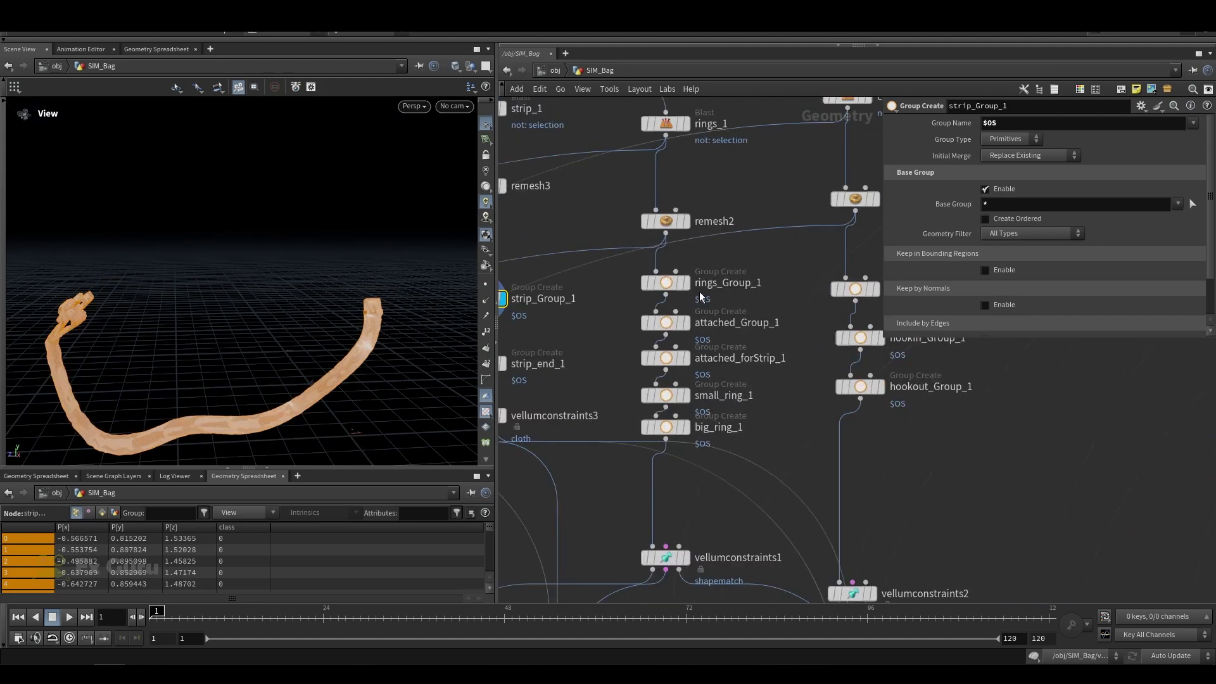
# Display rings_Group_1, attached_Group_1 and chain_Group_1 in turn to review the ring and chain groups.
pyautogui.click(688, 285)
pyautogui.click(665, 323)
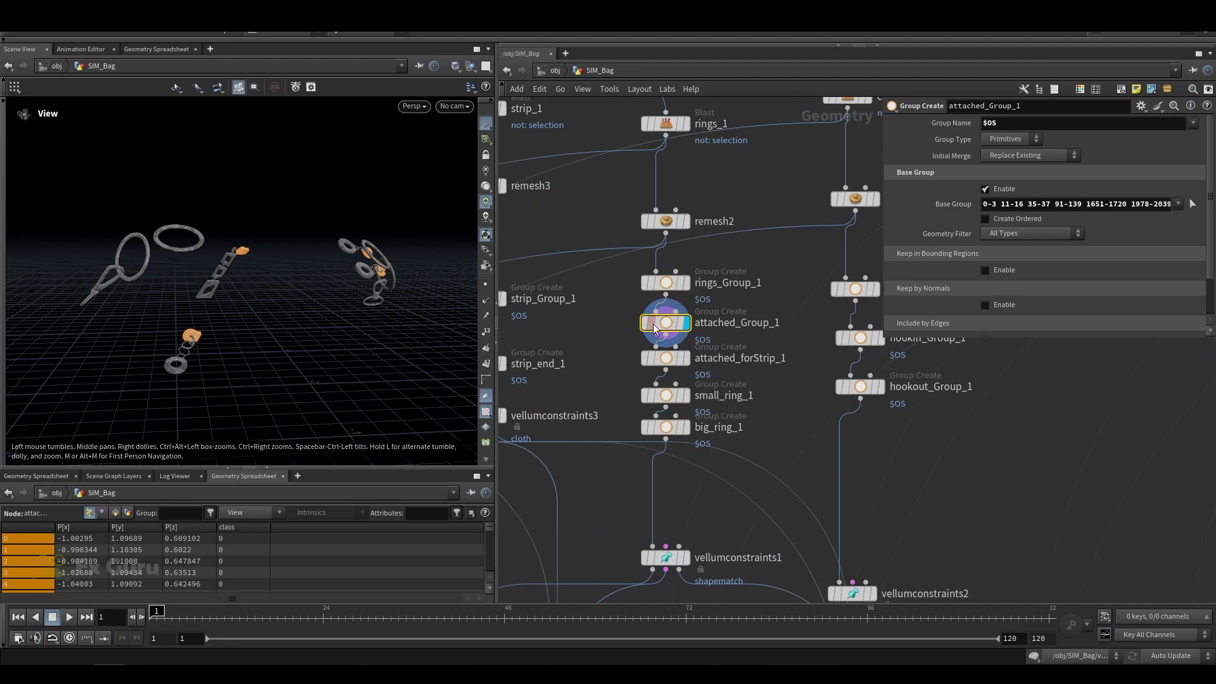
pyautogui.click(776, 270)
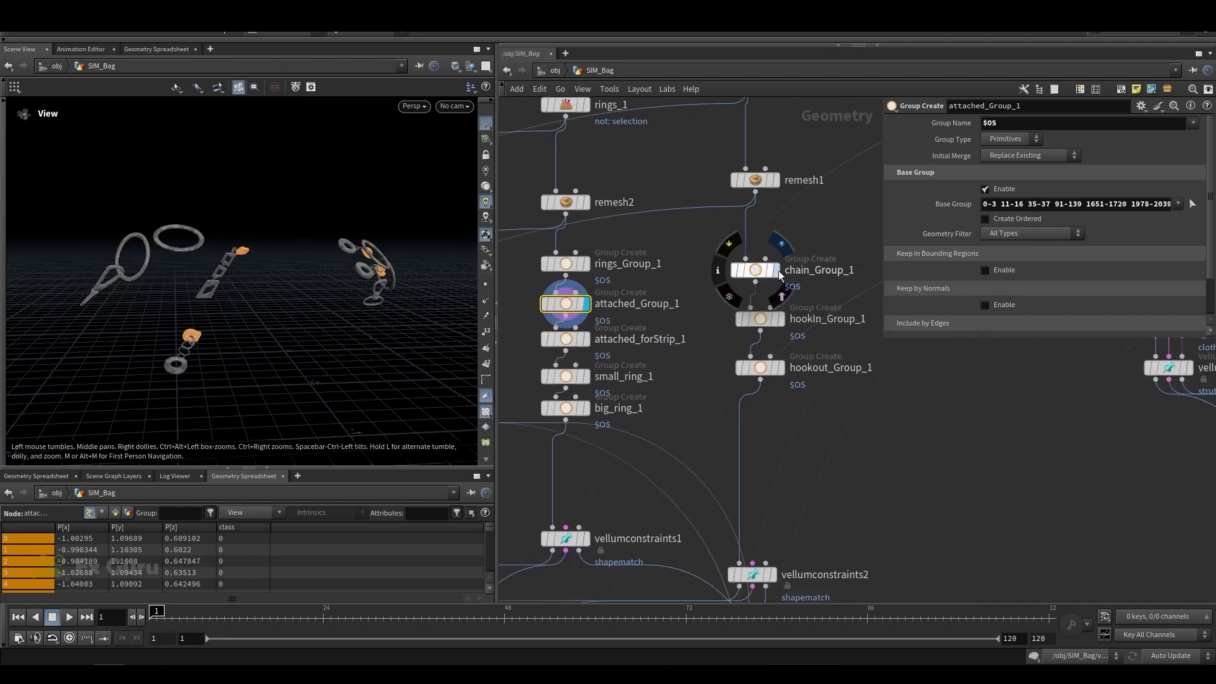
pyautogui.scroll(2, 581, 266)
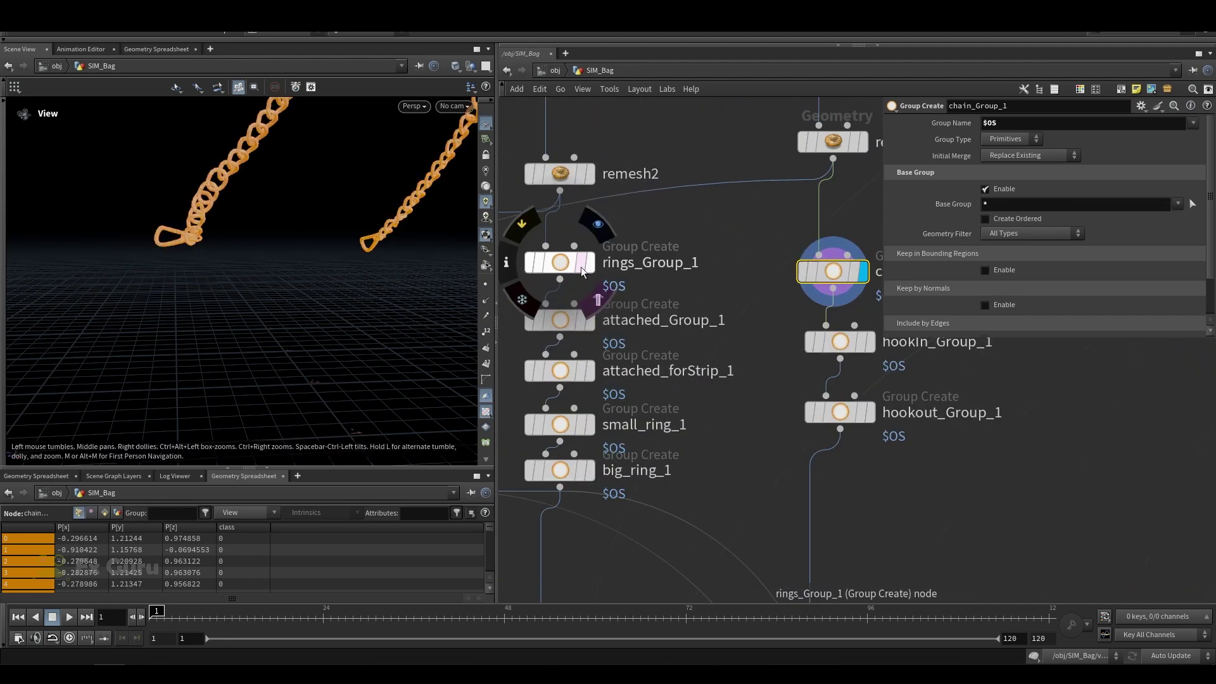
# Open the vellumcloth1 settings to review the cloth constraint on the bag body.
pyautogui.scroll(-9, 713, 283)
pyautogui.scroll(5, 632, 304)
pyautogui.scroll(3, 648, 303)
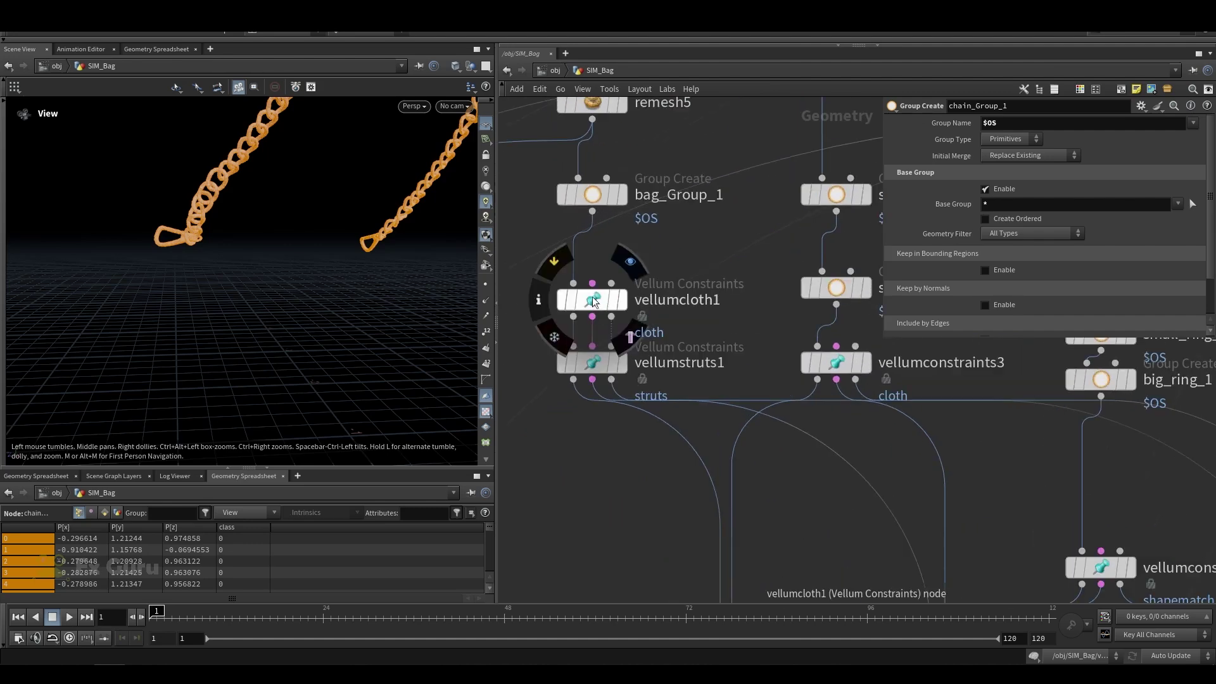
pyautogui.click(626, 307)
pyautogui.click(624, 302)
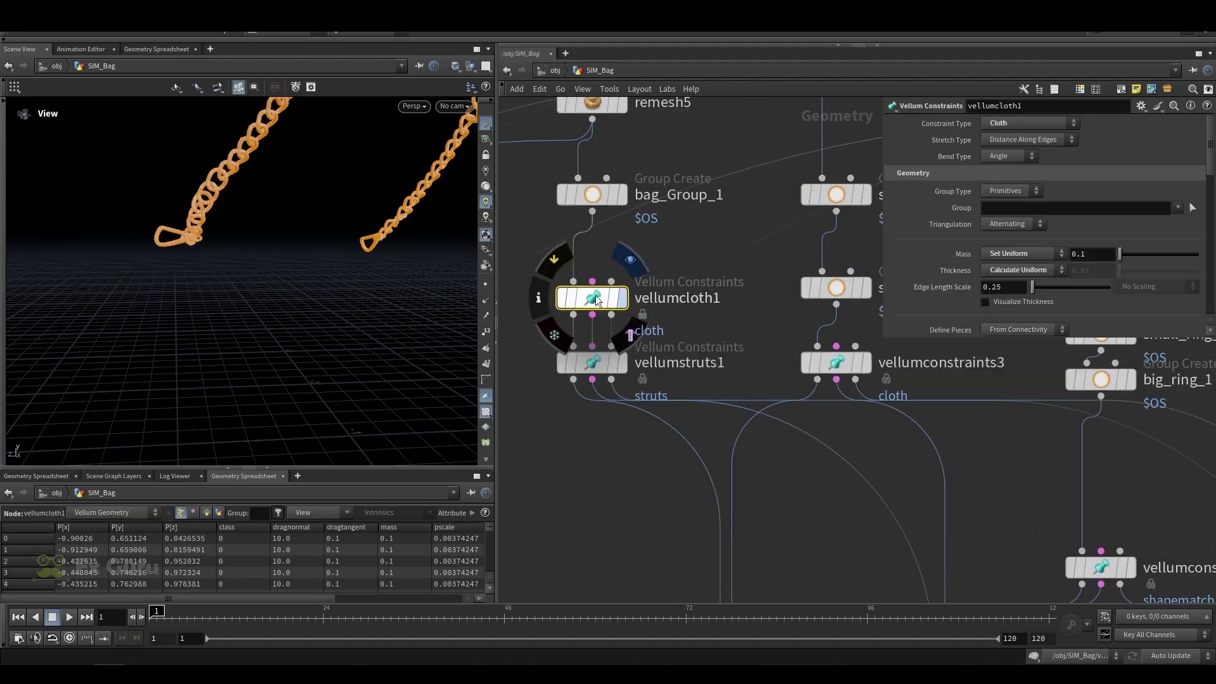
# Display vellumstruts1 and inspect the bag body with its struts constraint from several angles and up close.
pyautogui.click(623, 362)
pyautogui.moveTo(241, 311); pyautogui.dragTo(225, 302)
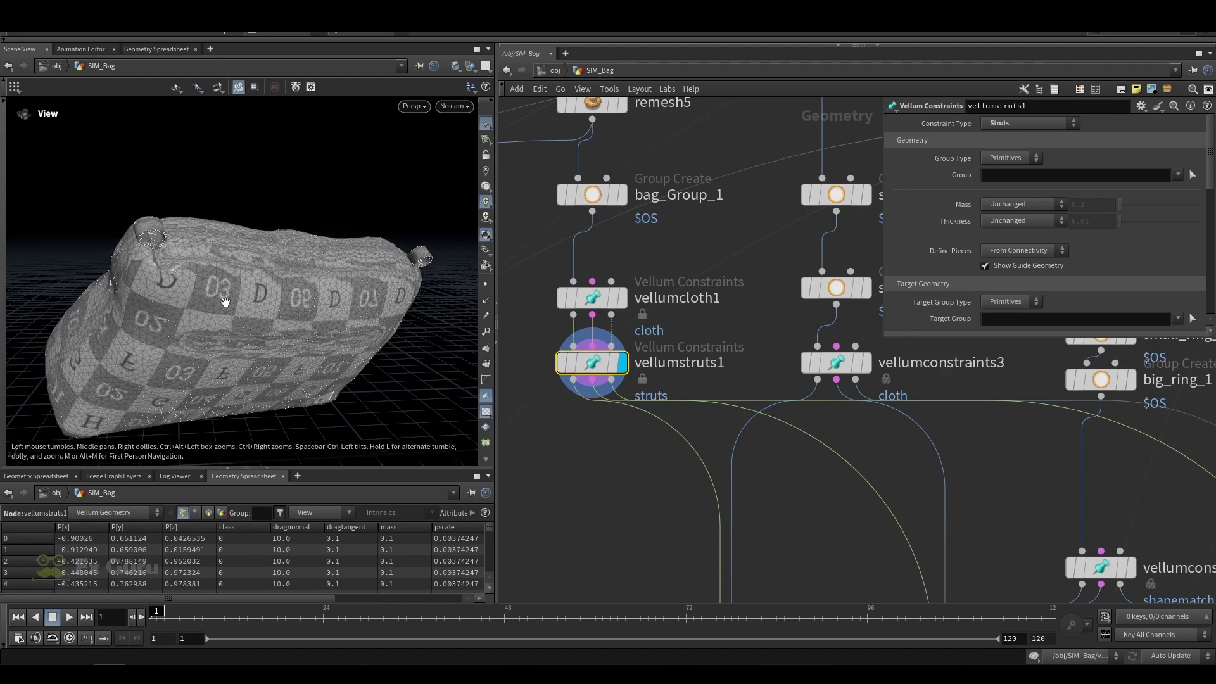
pyautogui.scroll(2, 151, 254)
pyautogui.moveTo(151, 255); pyautogui.dragTo(253, 257)
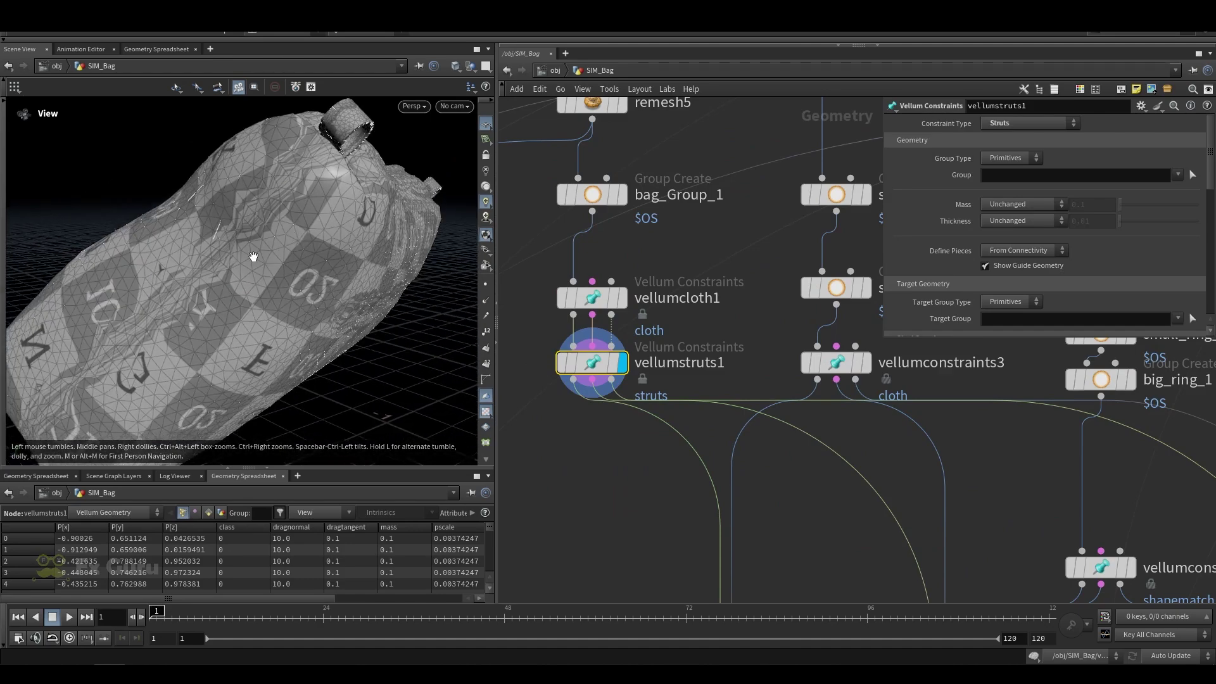
pyautogui.scroll(6, 257, 259)
pyautogui.scroll(-10, 227, 216)
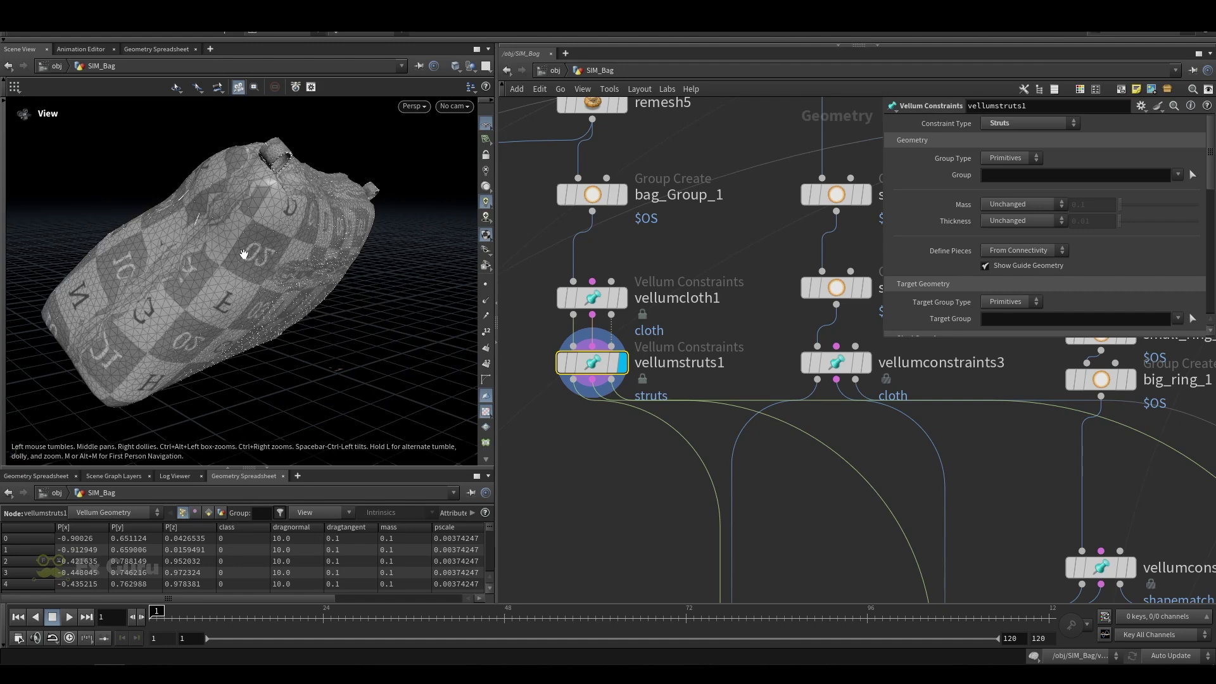
pyautogui.moveTo(283, 243); pyautogui.dragTo(345, 304)
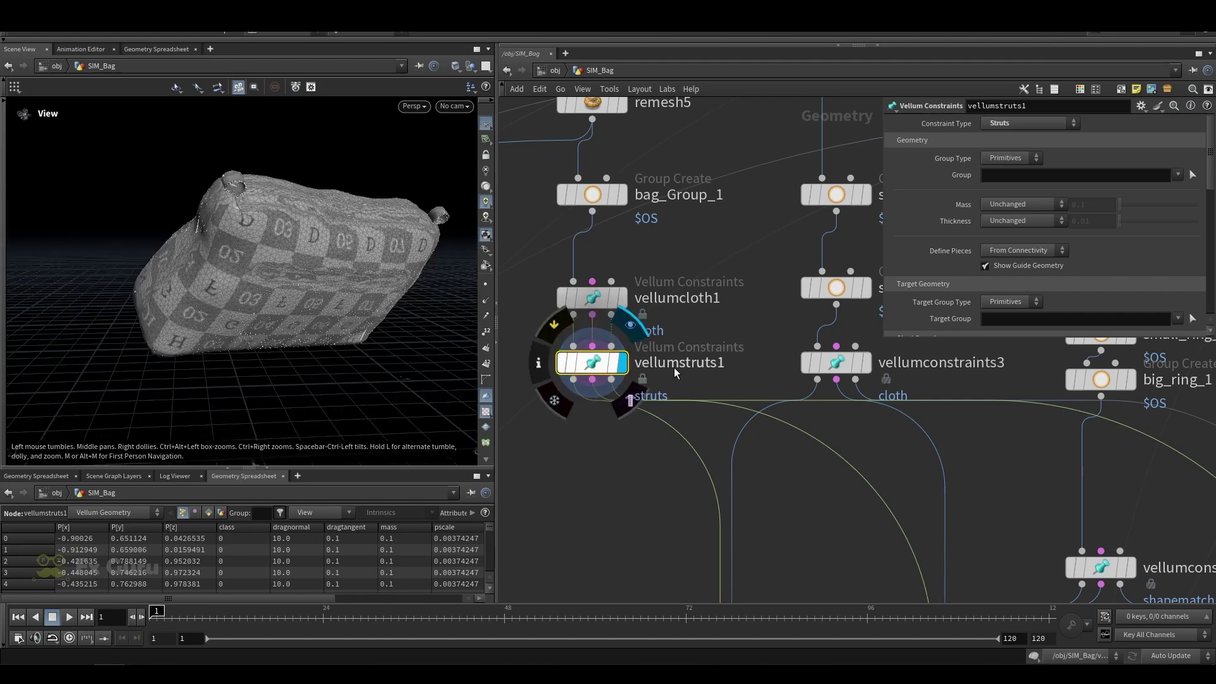
# Display vellumconstraints3 to review the cloth constraint on the strip.
pyautogui.moveTo(791, 368); pyautogui.dragTo(549, 391, button='middle')
pyautogui.scroll(-5, 712, 319)
pyautogui.scroll(4, 704, 332)
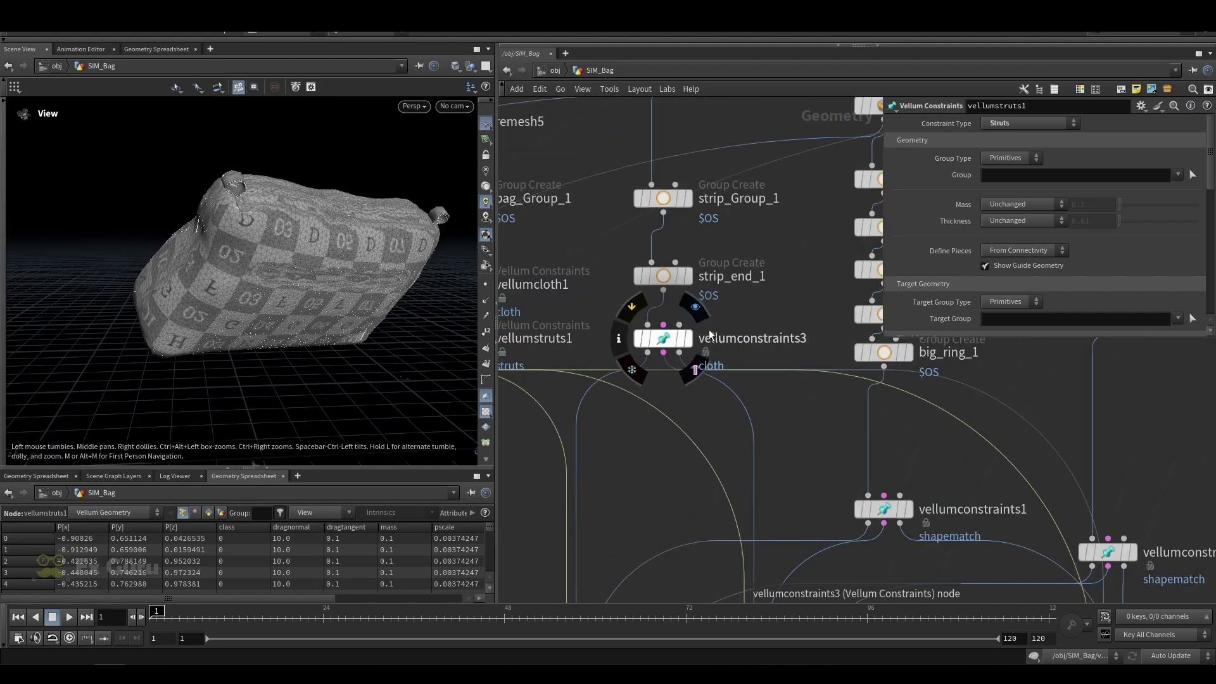
pyautogui.moveTo(695, 344); pyautogui.dragTo(619, 345, button='middle')
pyautogui.click(612, 341)
pyautogui.moveTo(693, 329); pyautogui.dragTo(538, 309, button='middle')
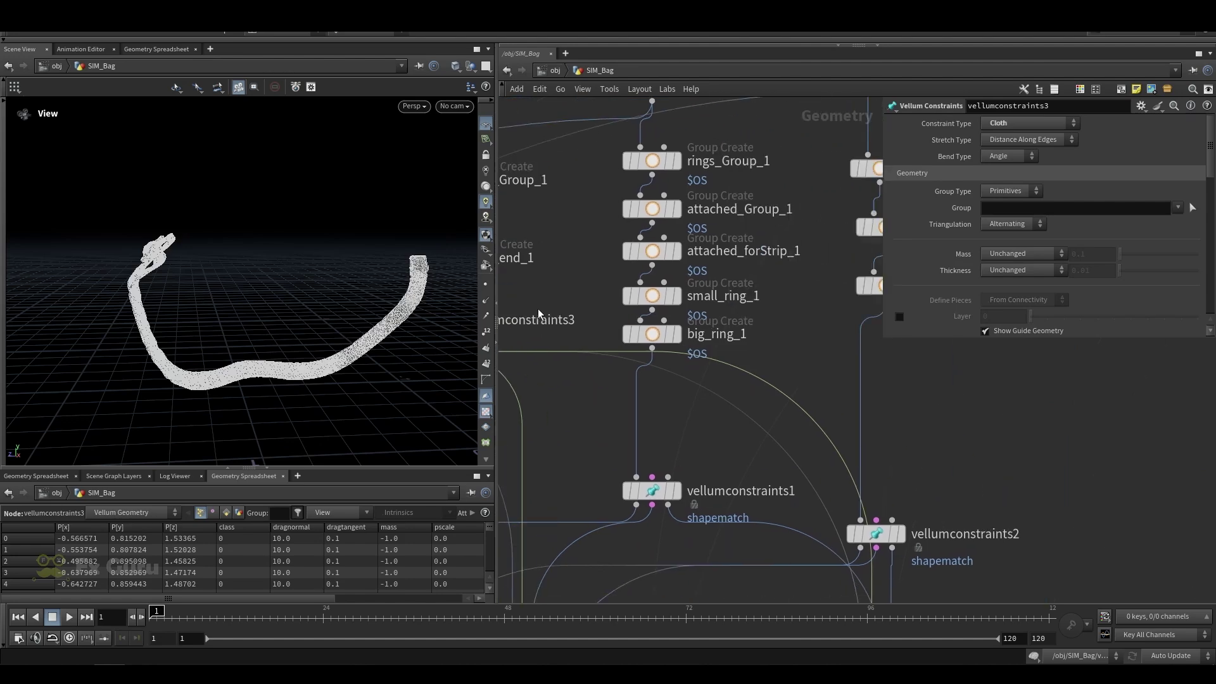
# Display big_ring_1 and vellumconstraints1 to review the ring group and the rings' shape match constraint.
pyautogui.click(679, 334)
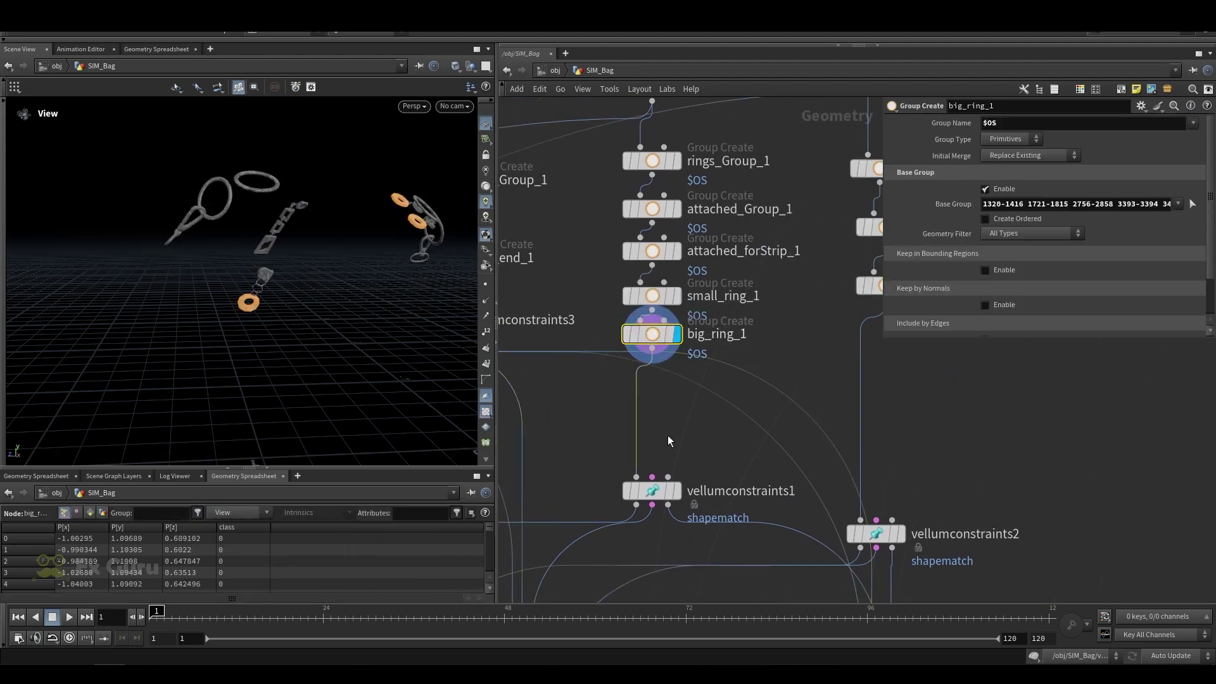
pyautogui.click(677, 491)
pyautogui.scroll(-2, 665, 468)
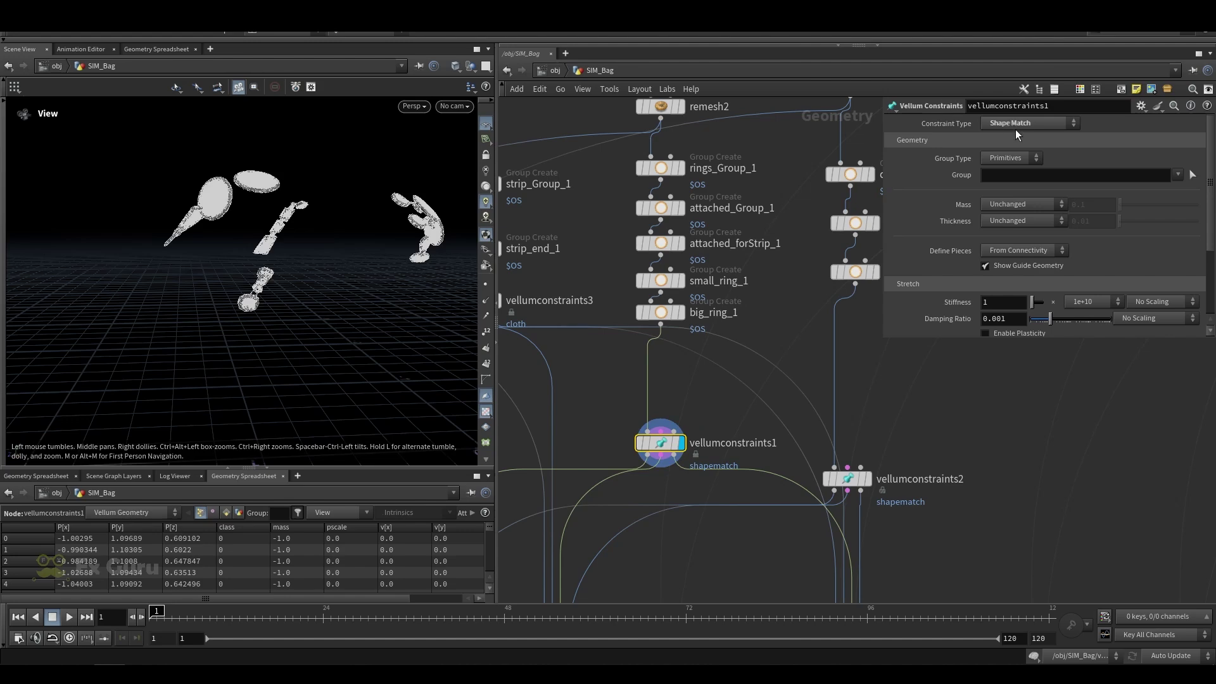
pyautogui.scroll(-4, 747, 274)
pyautogui.scroll(3, 589, 266)
# Compare the strip's cloth constraint in vellumconstraints3 with the rings' shape match constraint in vellumconstraints1.
pyautogui.click(635, 303)
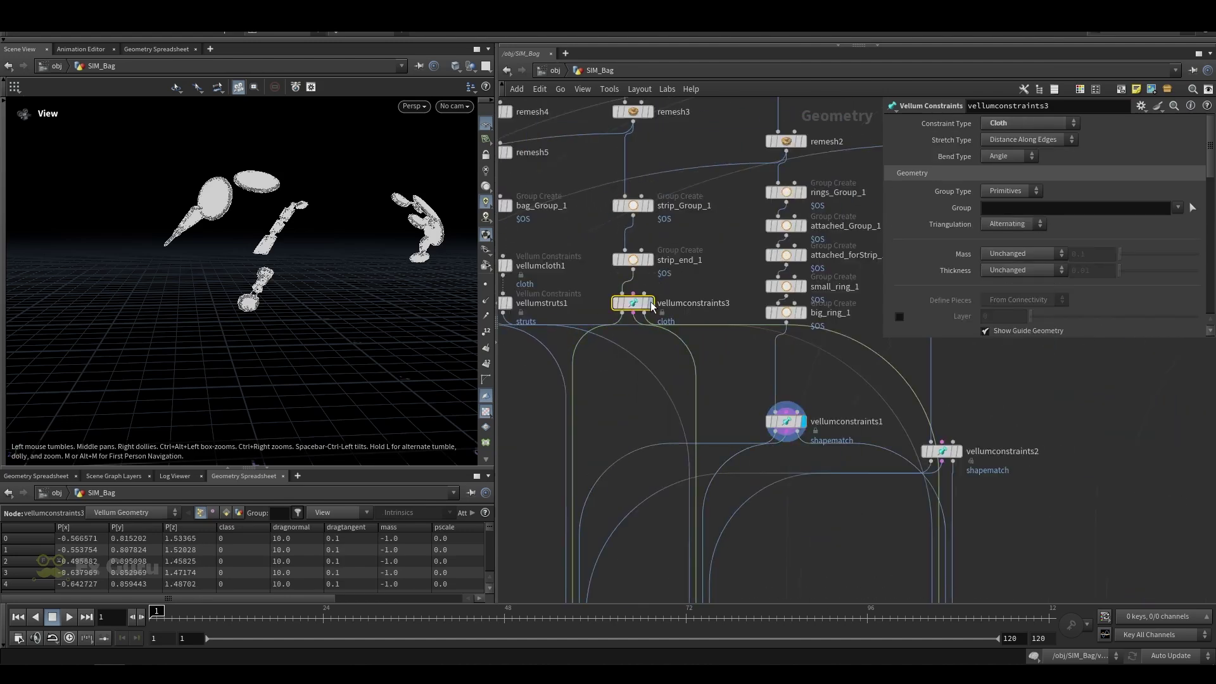
pyautogui.press('e')
pyautogui.click(651, 308)
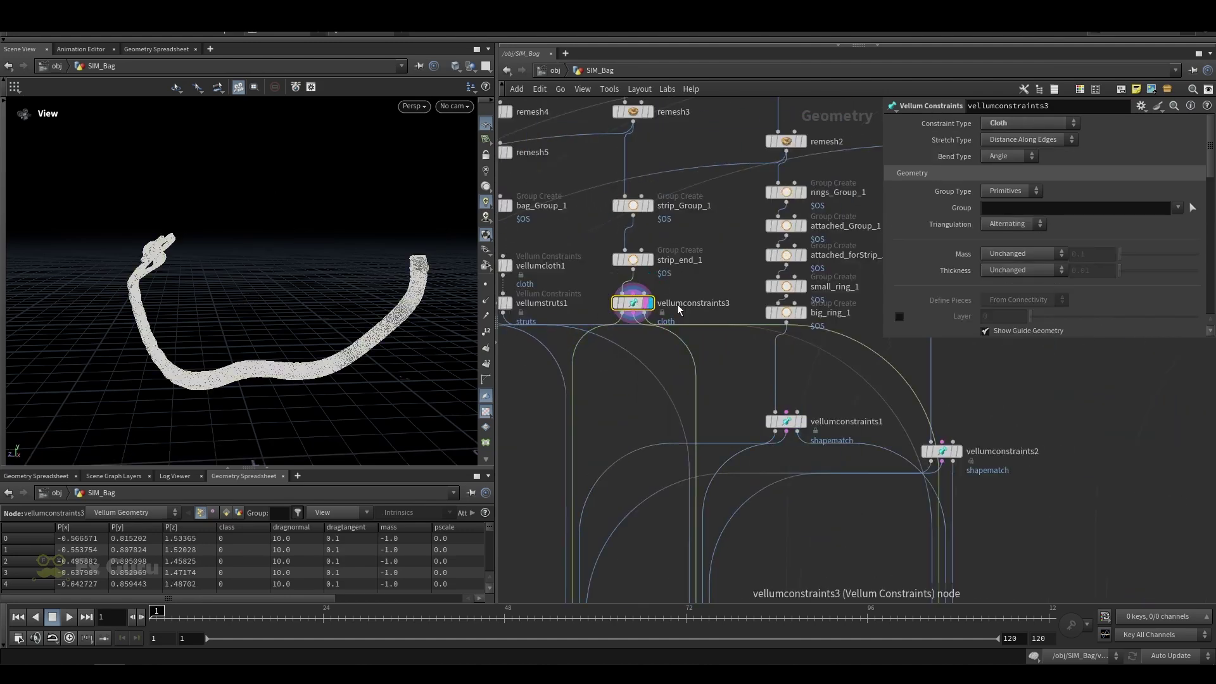
pyautogui.click(800, 423)
pyautogui.click(789, 423)
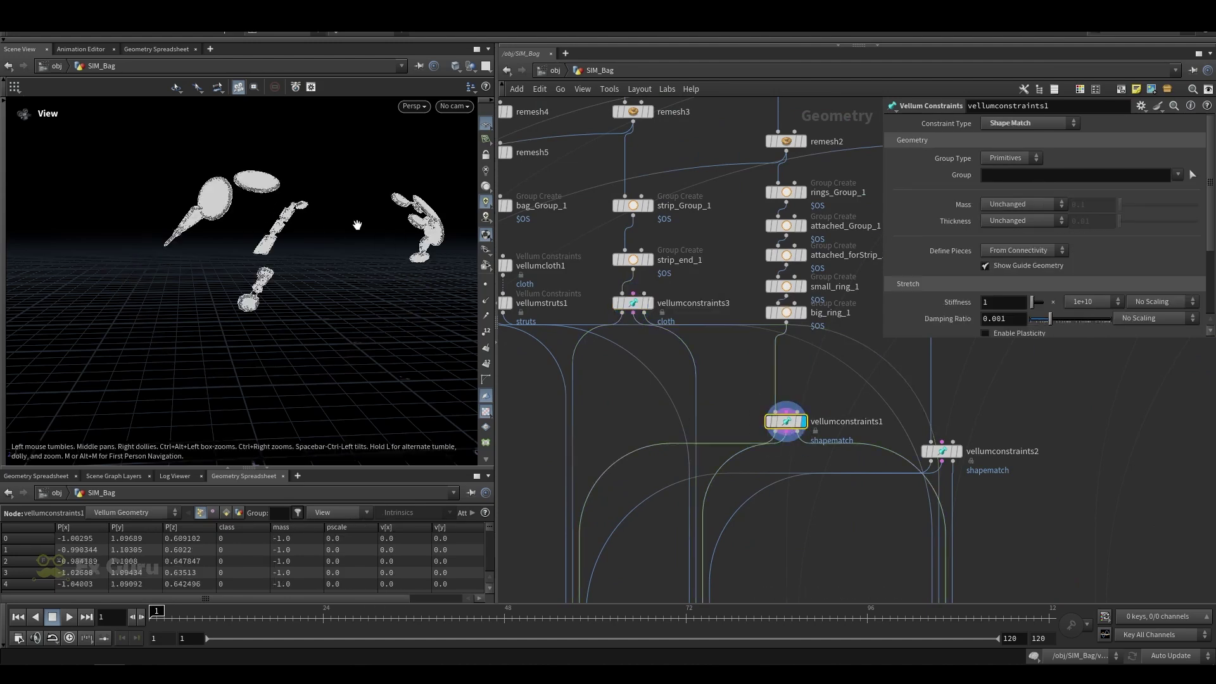
pyautogui.scroll(3, 809, 410)
pyautogui.scroll(-4, 675, 318)
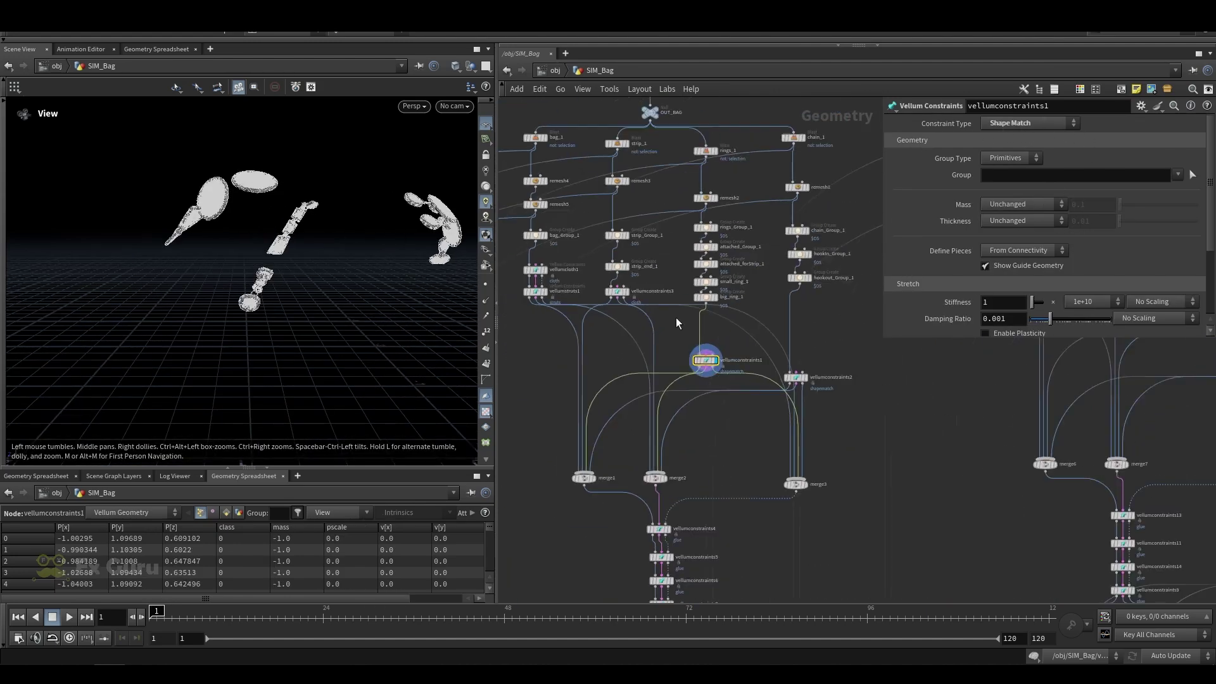
# Review the stretch settings of vellumconstraints1, then display vellumconstraints2 to examine the chain's shape match constraint.
pyautogui.scroll(-3, 960, 234)
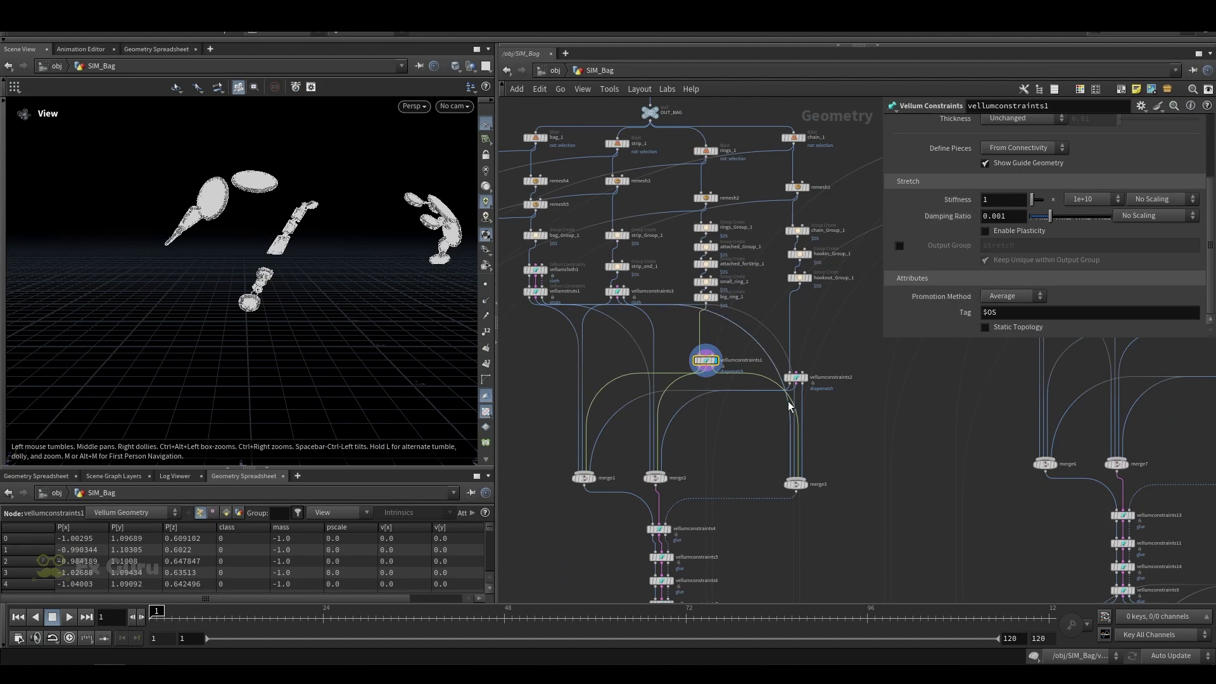
pyautogui.scroll(3, 785, 390)
pyautogui.click(792, 377)
pyautogui.click(796, 376)
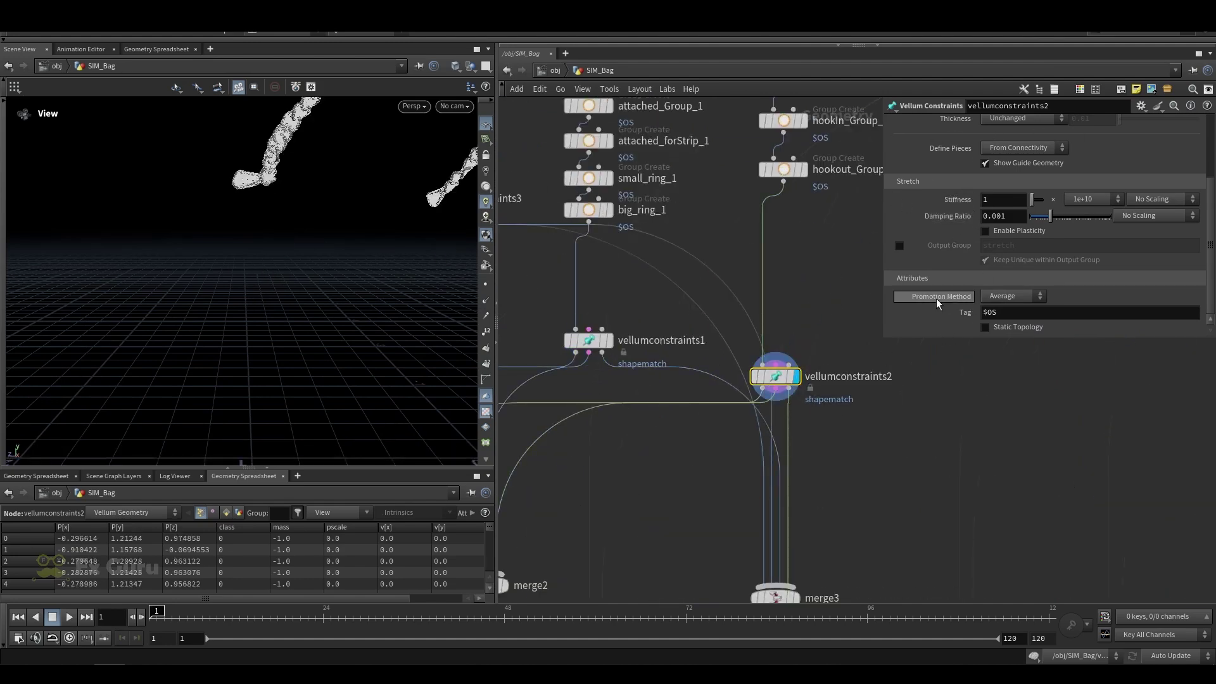
pyautogui.scroll(-3, 867, 285)
# Display vellumstruts1 and review the bag's strut settings, including constraints per point, stretch stiffness and damping ratio.
pyautogui.scroll(3, 643, 247)
pyautogui.click(597, 222)
pyautogui.click(585, 227)
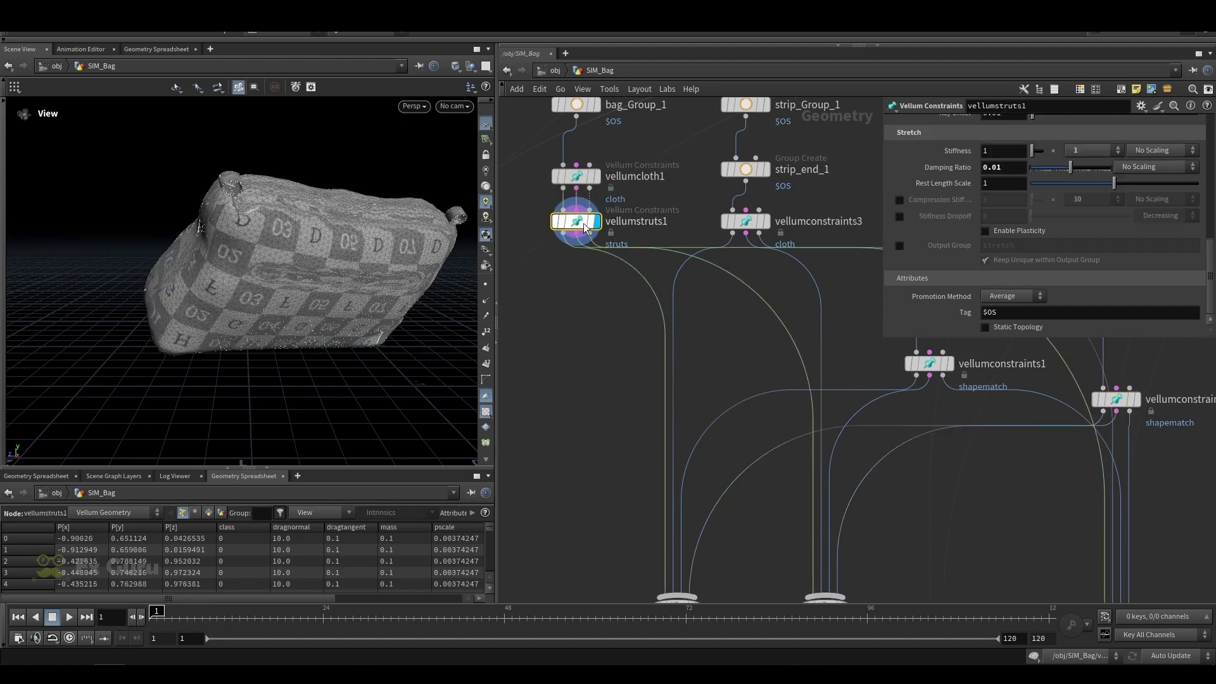
pyautogui.scroll(3, 950, 247)
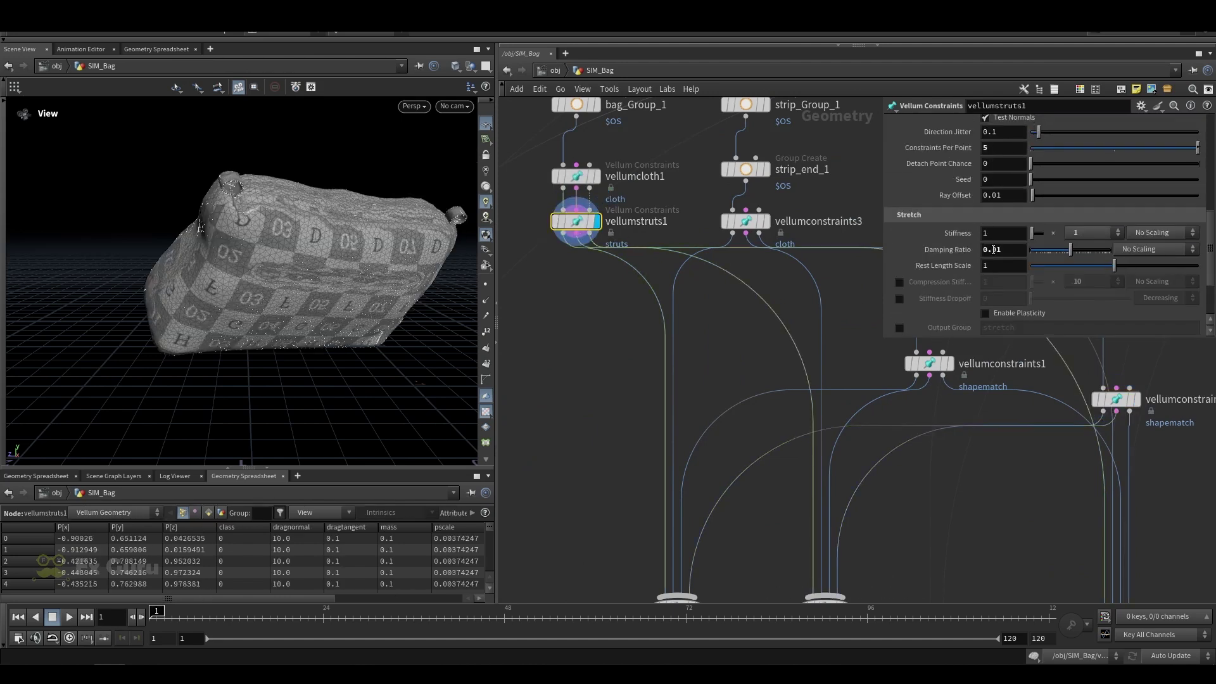
pyautogui.scroll(2, 981, 257)
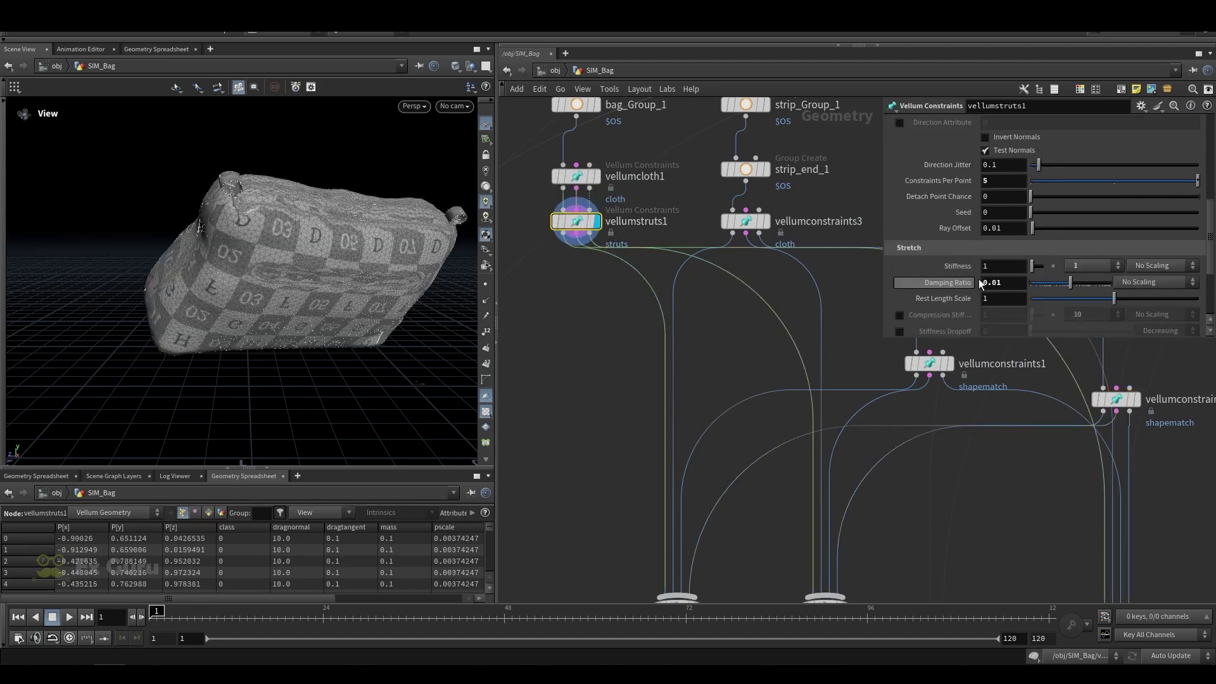
pyautogui.scroll(4, 945, 257)
# Compare the stretch and bend settings of the strip's vellumconstraints3 with those of the bag's vellumcloth1.
pyautogui.click(745, 223)
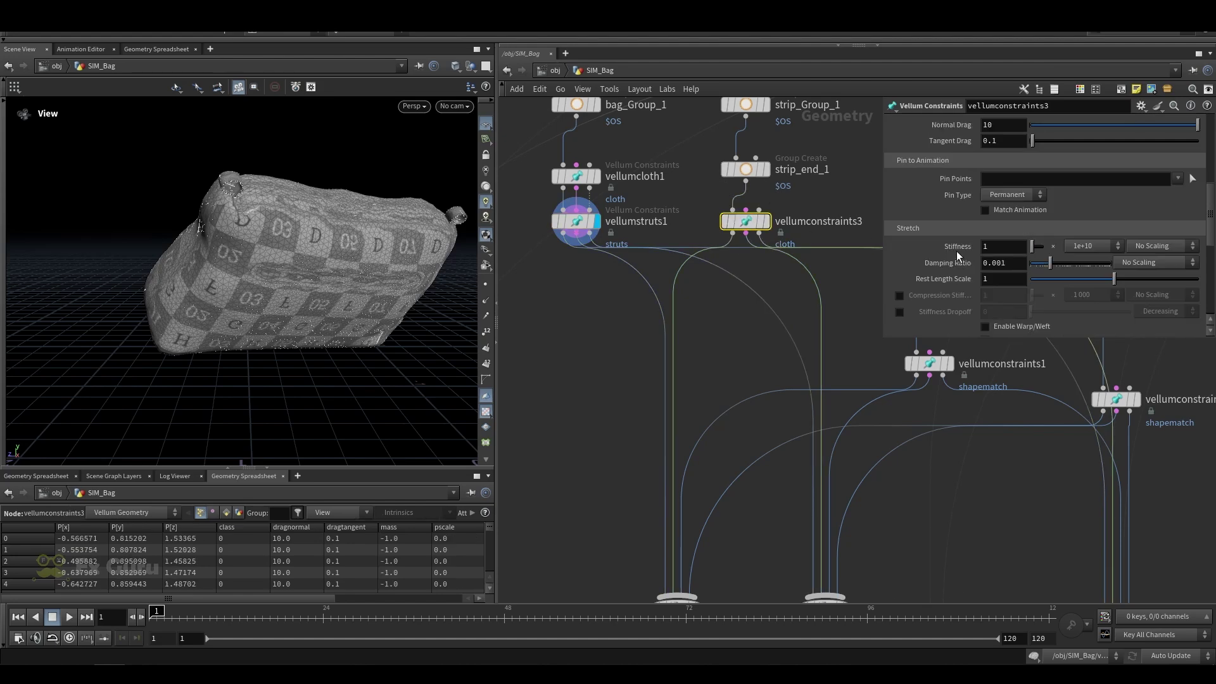
pyautogui.scroll(-5, 956, 251)
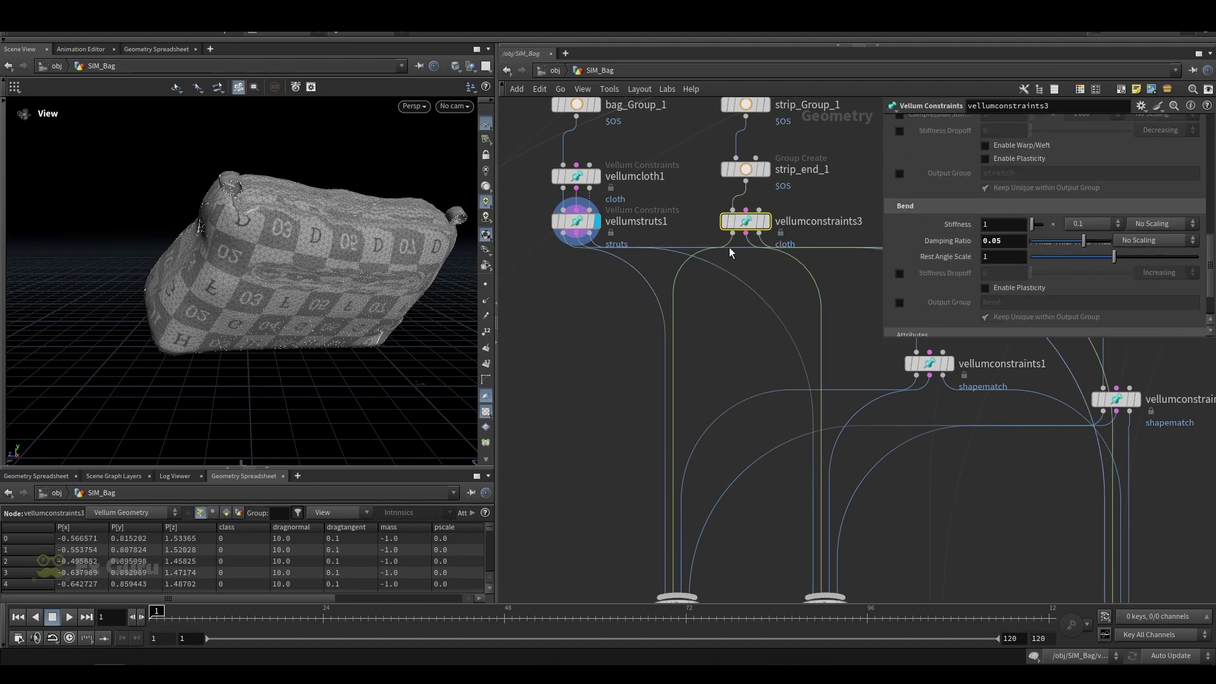
pyautogui.scroll(2, 677, 214)
pyautogui.click(618, 226)
pyautogui.scroll(-3, 962, 241)
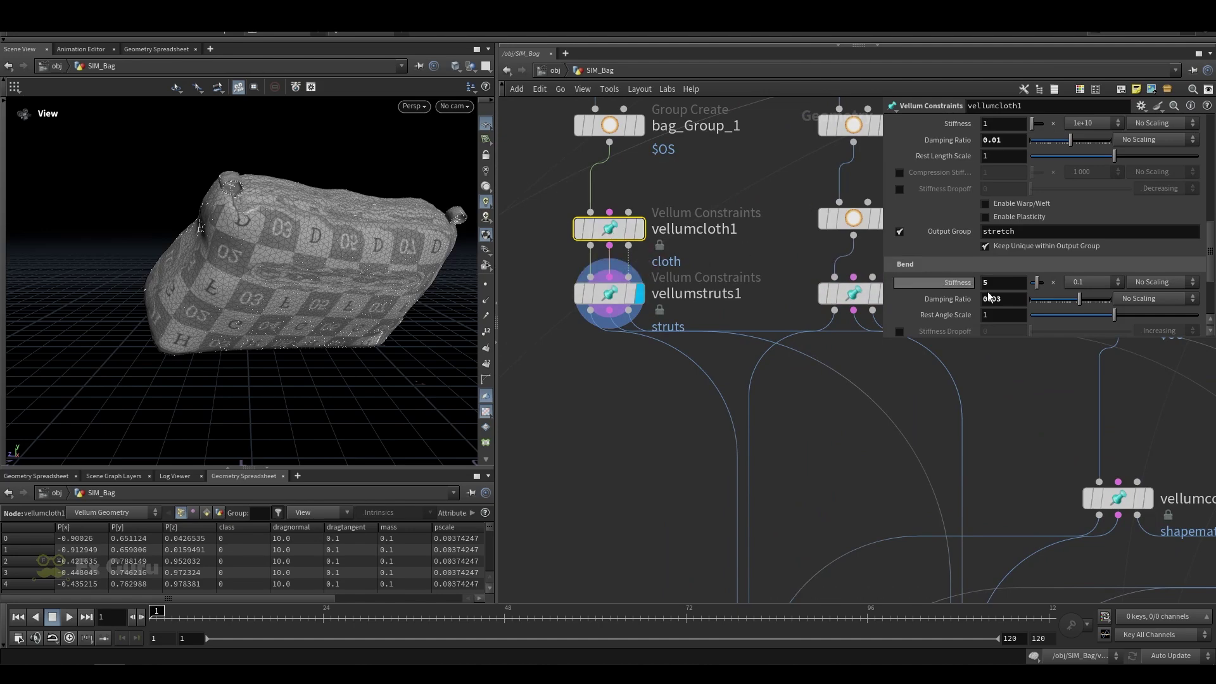
pyautogui.moveTo(992, 286); pyautogui.dragTo(936, 285)
pyautogui.click(748, 280)
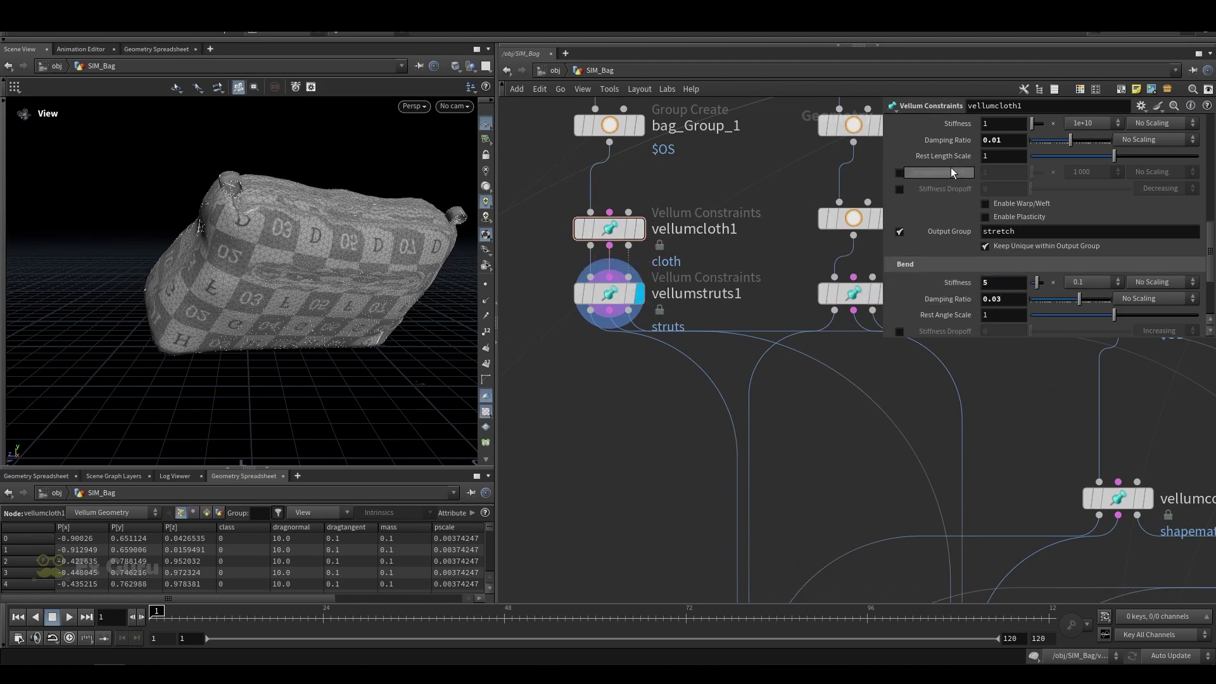
# Display vellumconstraints1 and inspect the shape-matched rings up close along with their constraint settings.
pyautogui.scroll(-3, 811, 290)
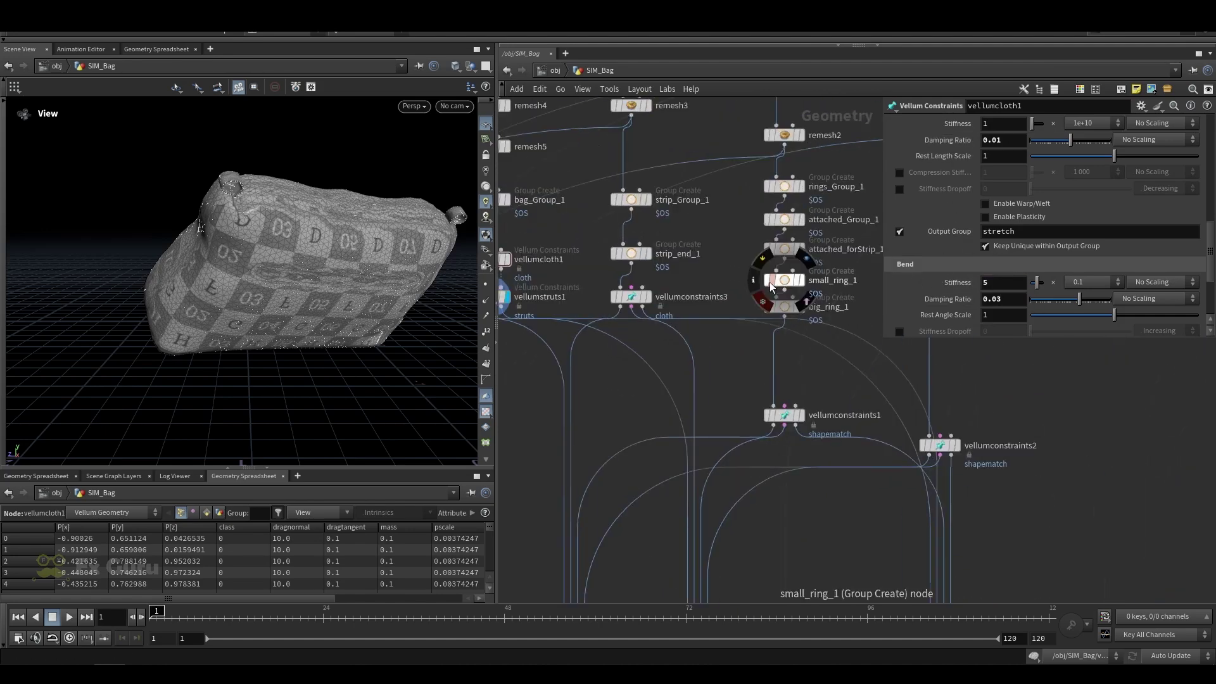
pyautogui.moveTo(731, 346); pyautogui.dragTo(595, 271, button='middle')
pyautogui.click(665, 341)
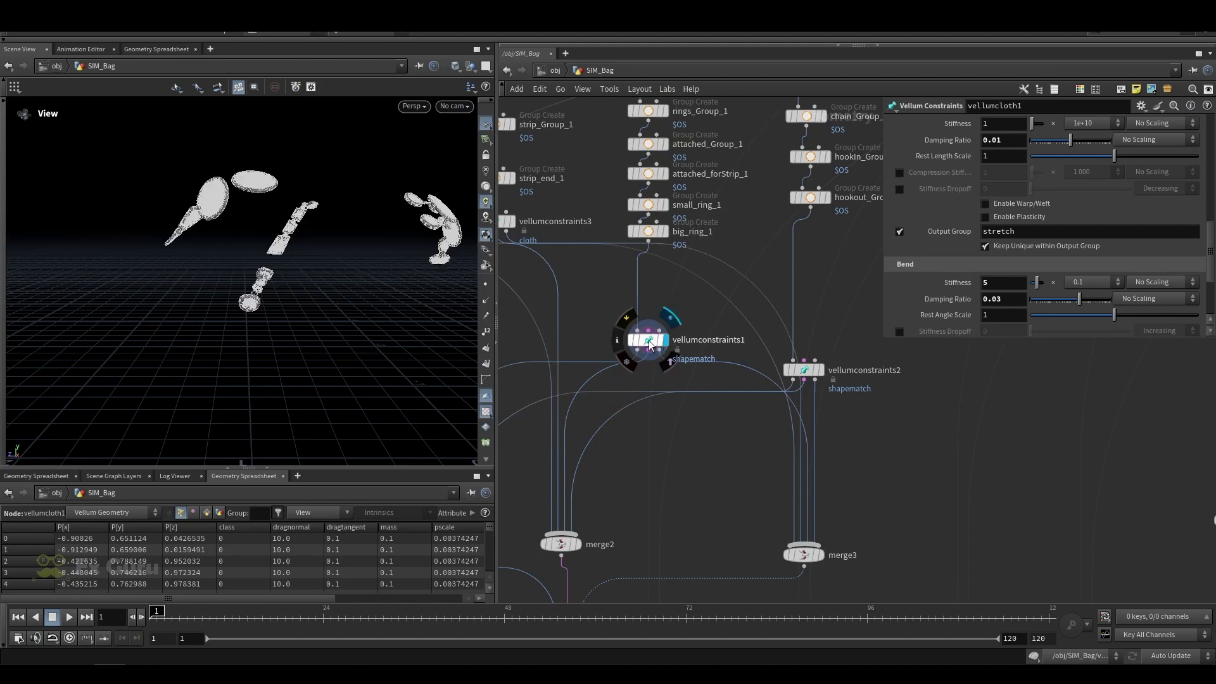
pyautogui.click(650, 342)
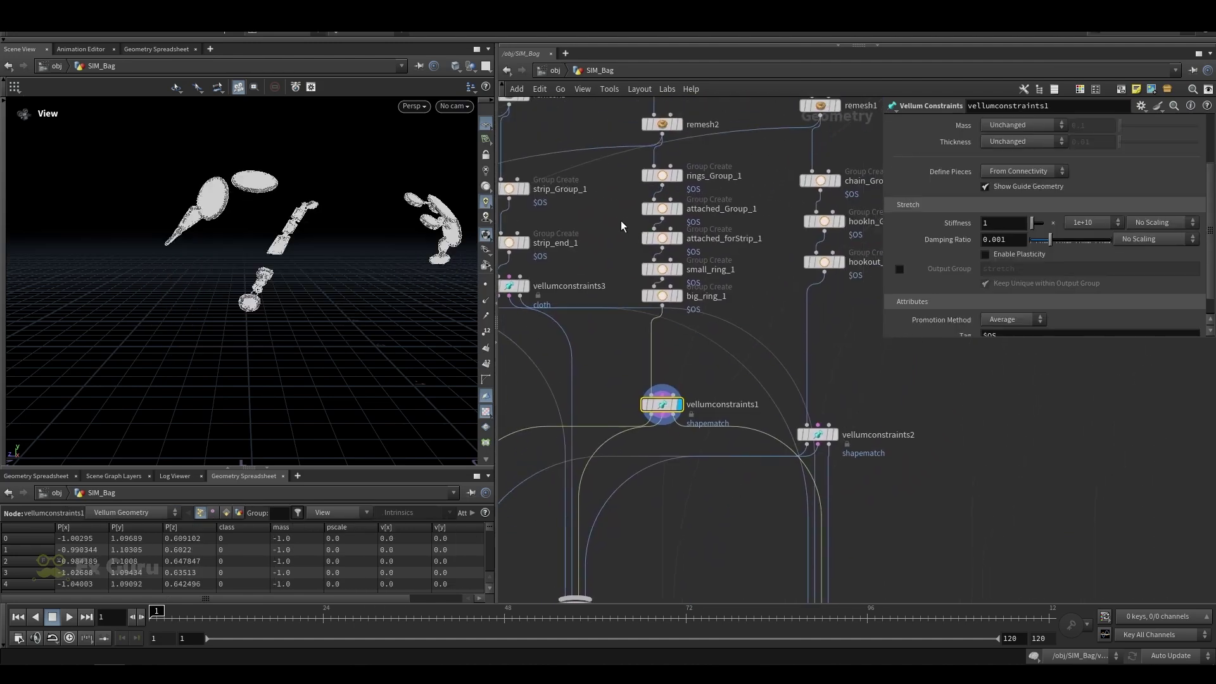
pyautogui.scroll(3, 681, 209)
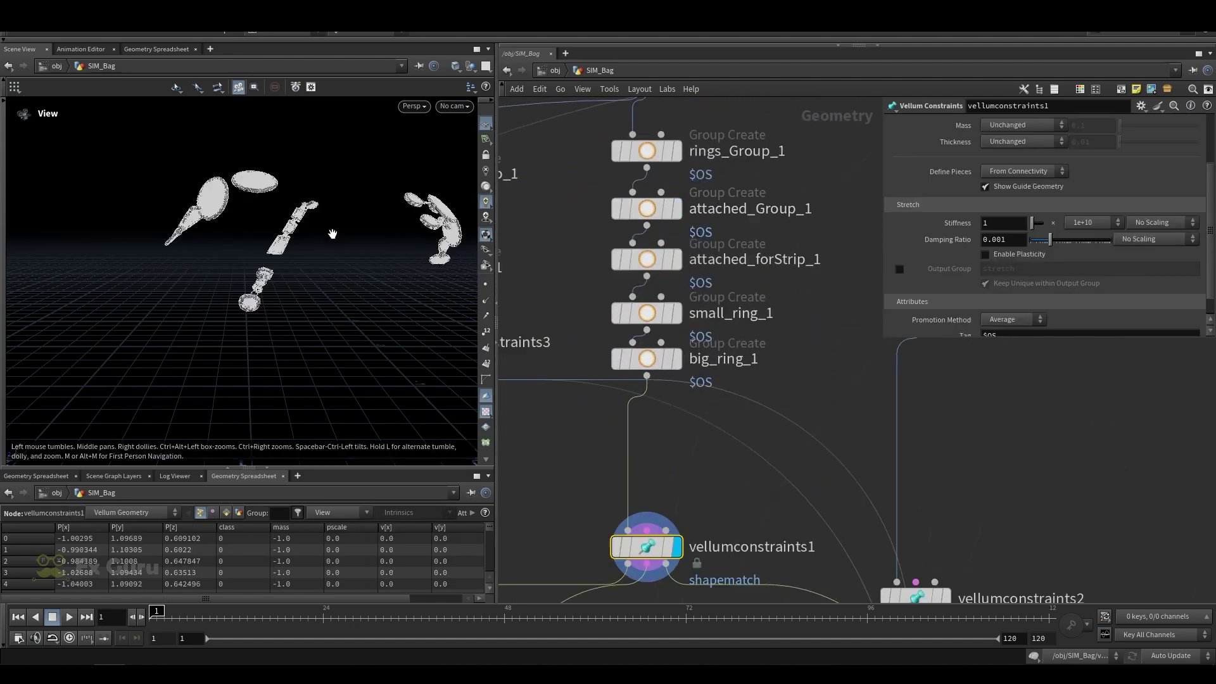
pyautogui.scroll(5, 260, 276)
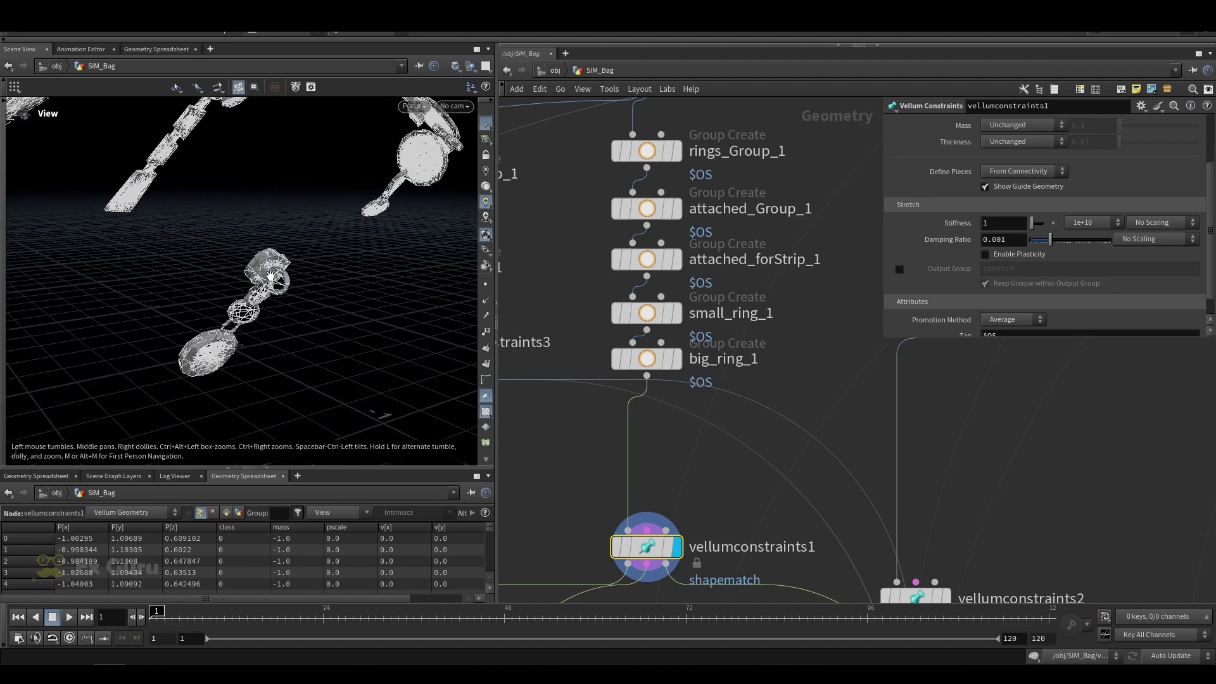
# Display rings_Group_1 and attached_Group_1 to see which metal parts each group covers.
pyautogui.click(674, 152)
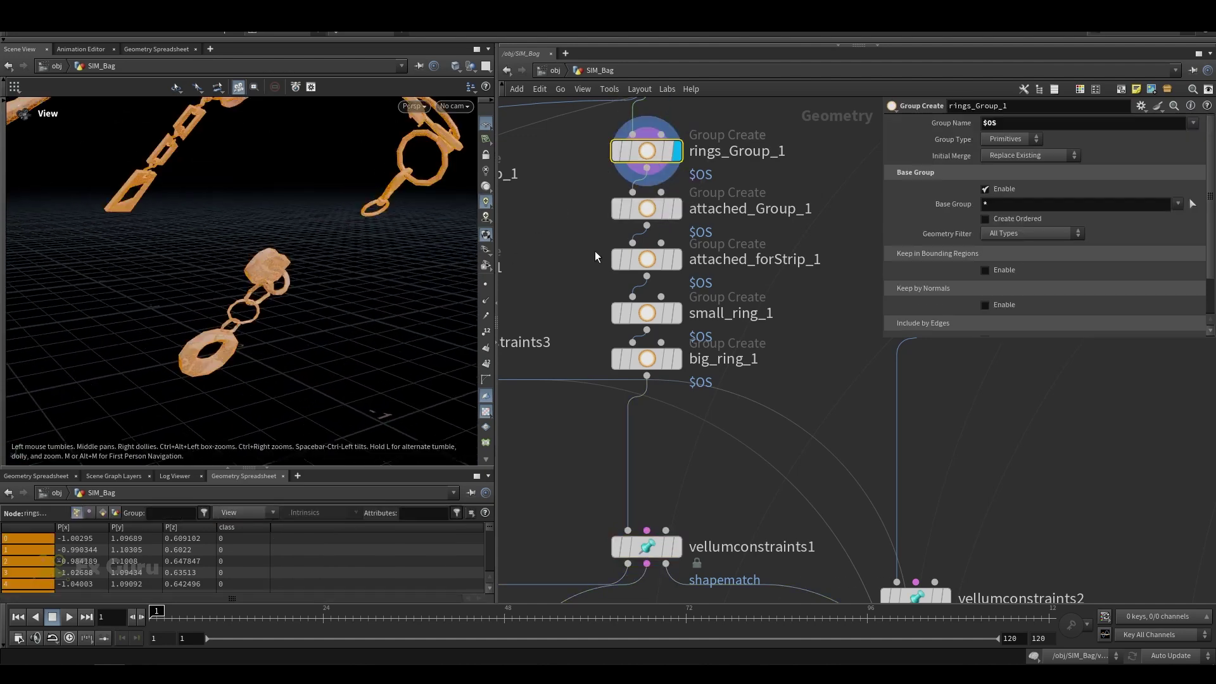
pyautogui.click(681, 209)
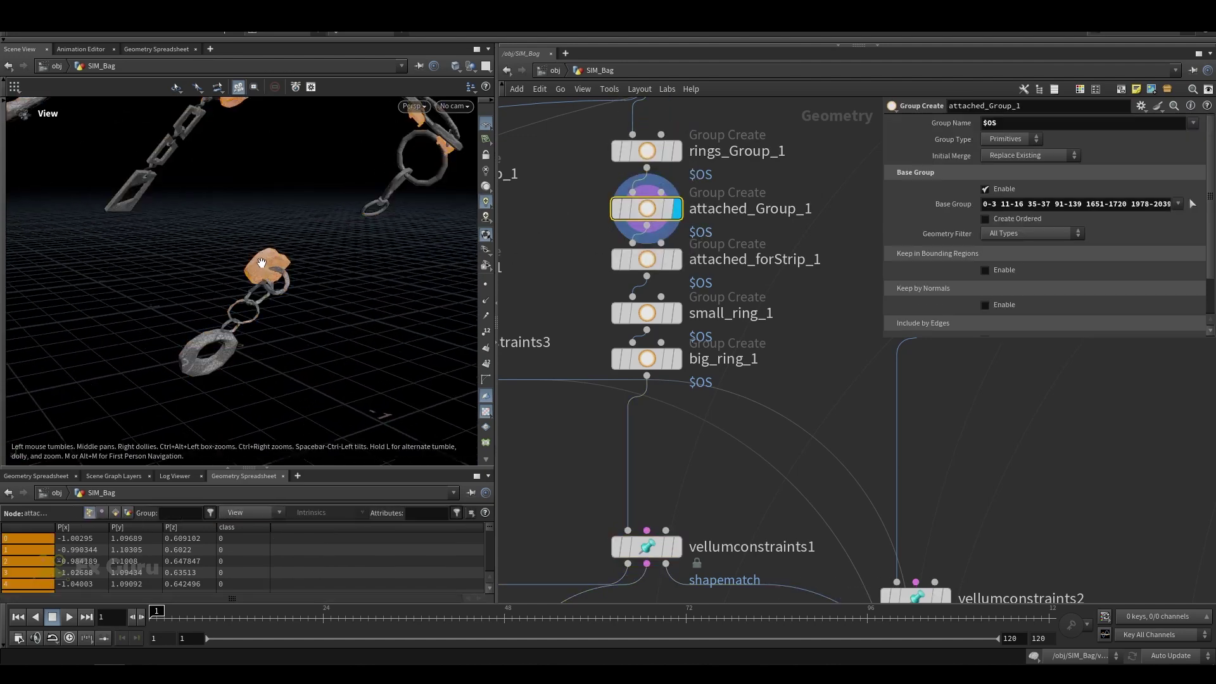
pyautogui.moveTo(262, 263); pyautogui.dragTo(287, 272)
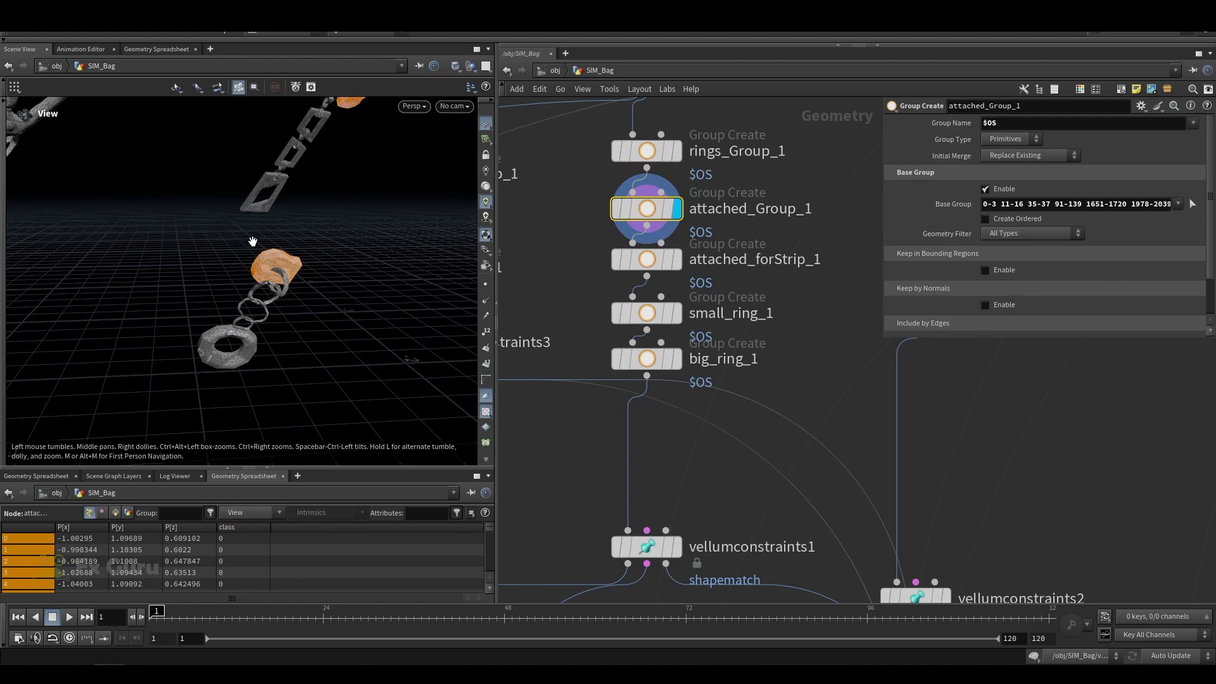
# Display bag_Group_1 and strip_Group_1 to review the base groups of the bag body and the strip.
pyautogui.scroll(-7, 618, 326)
pyautogui.scroll(-1, 642, 304)
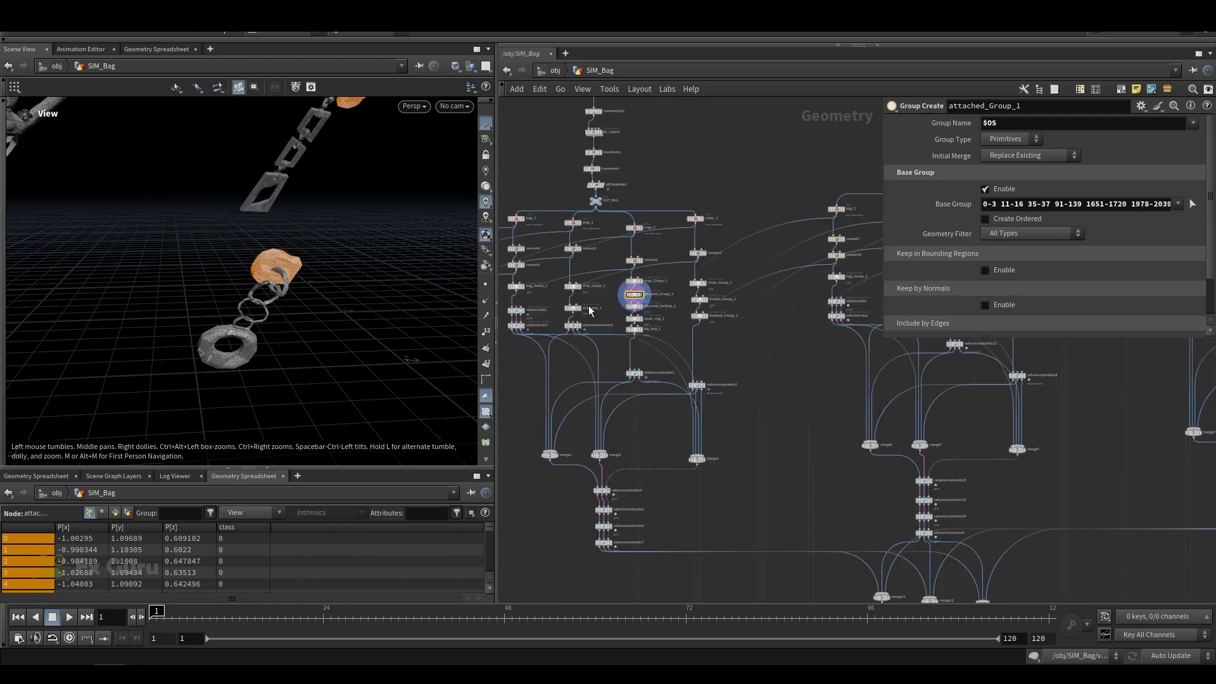
pyautogui.scroll(4, 526, 314)
pyautogui.click(530, 263)
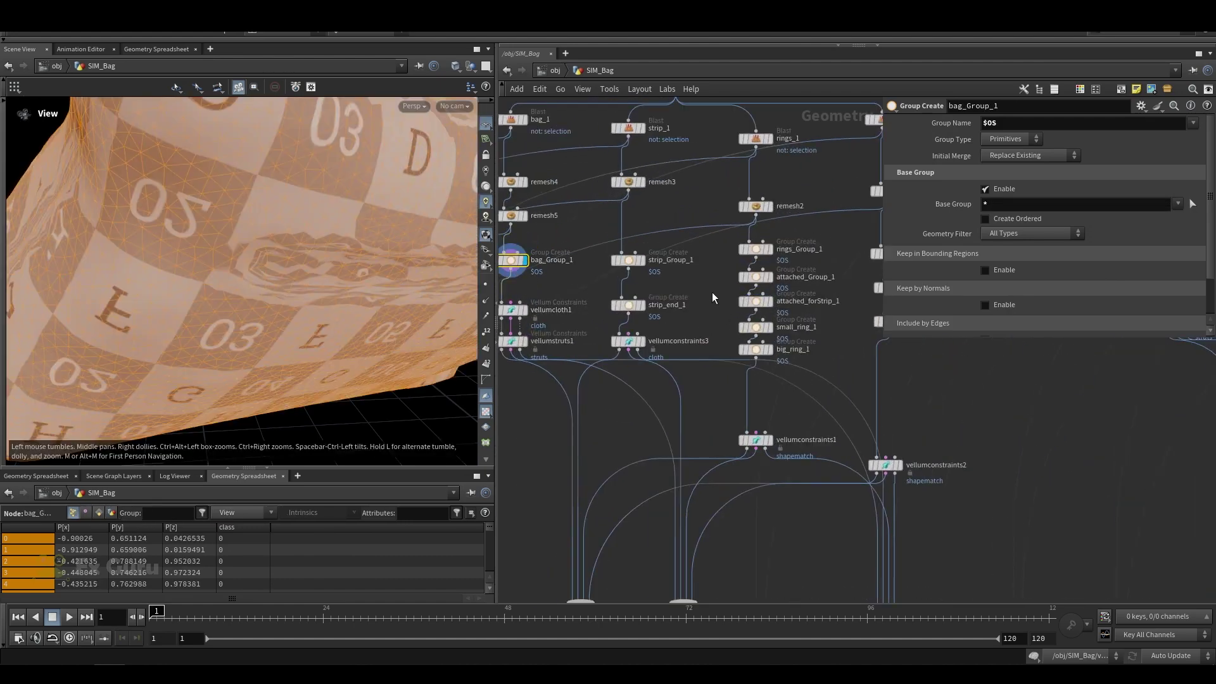
pyautogui.scroll(3, 712, 291)
pyautogui.click(627, 256)
pyautogui.click(610, 254)
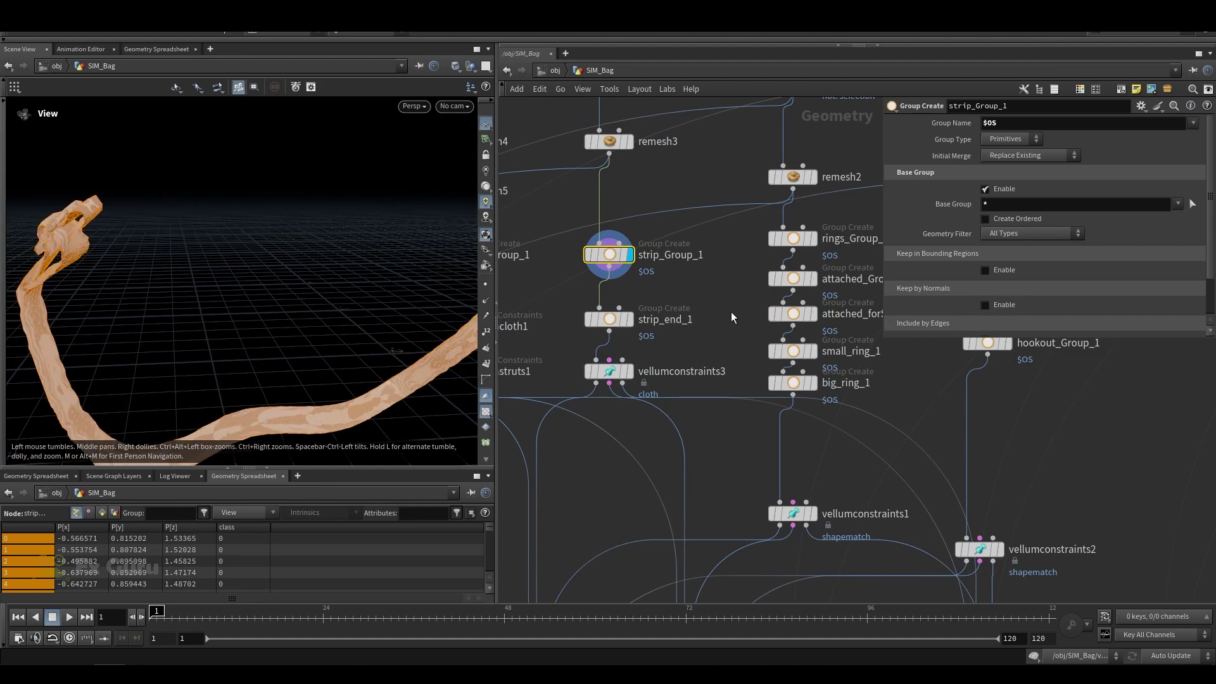
# Return to rings_Group_1 and attached_Group_1 and review their base group settings.
pyautogui.moveTo(731, 311); pyautogui.dragTo(567, 315, button='middle')
pyautogui.click(649, 241)
pyautogui.click(630, 241)
pyautogui.click(649, 281)
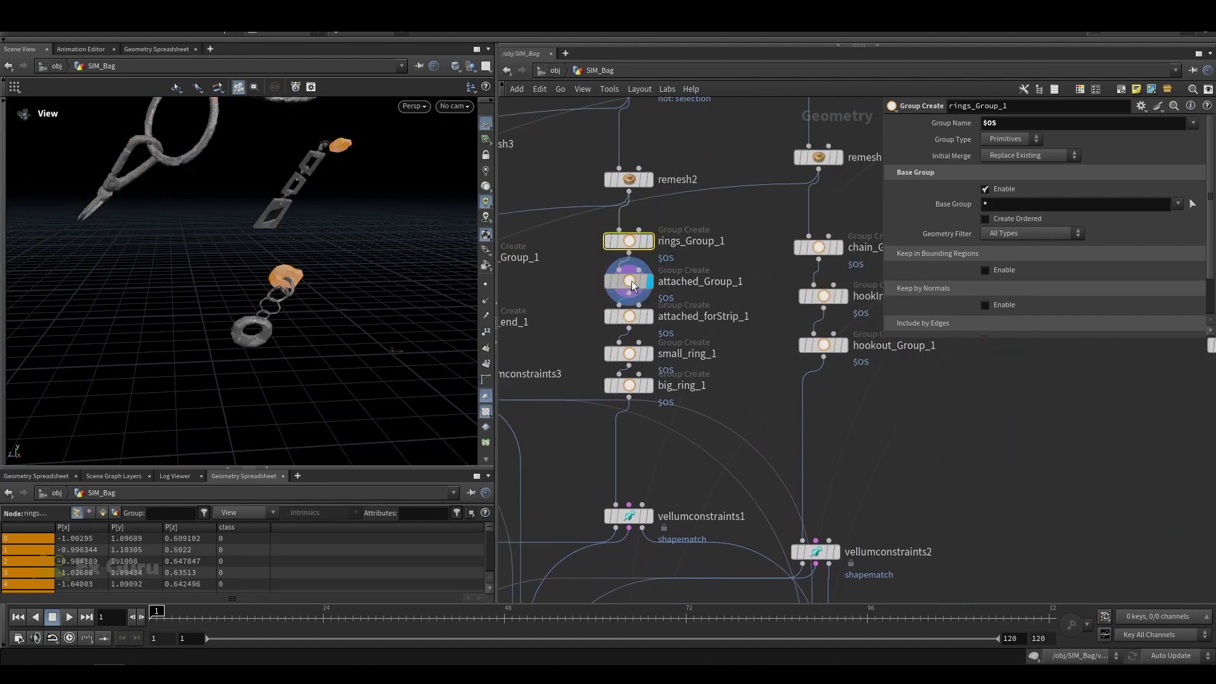
pyautogui.click(631, 282)
# Display attached_forStrip_1 and inspect the ring pieces that attach to the strip from several angles up close.
pyautogui.click(650, 316)
pyautogui.click(629, 316)
pyautogui.scroll(3, 104, 205)
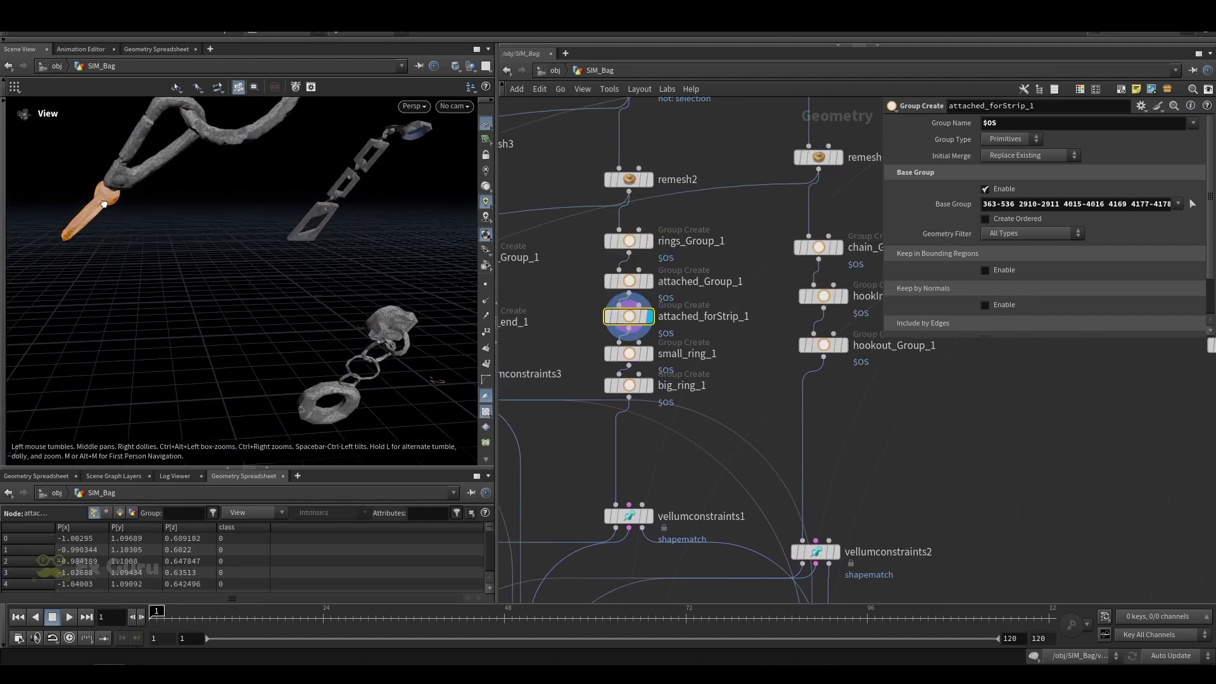
pyautogui.scroll(5, 103, 205)
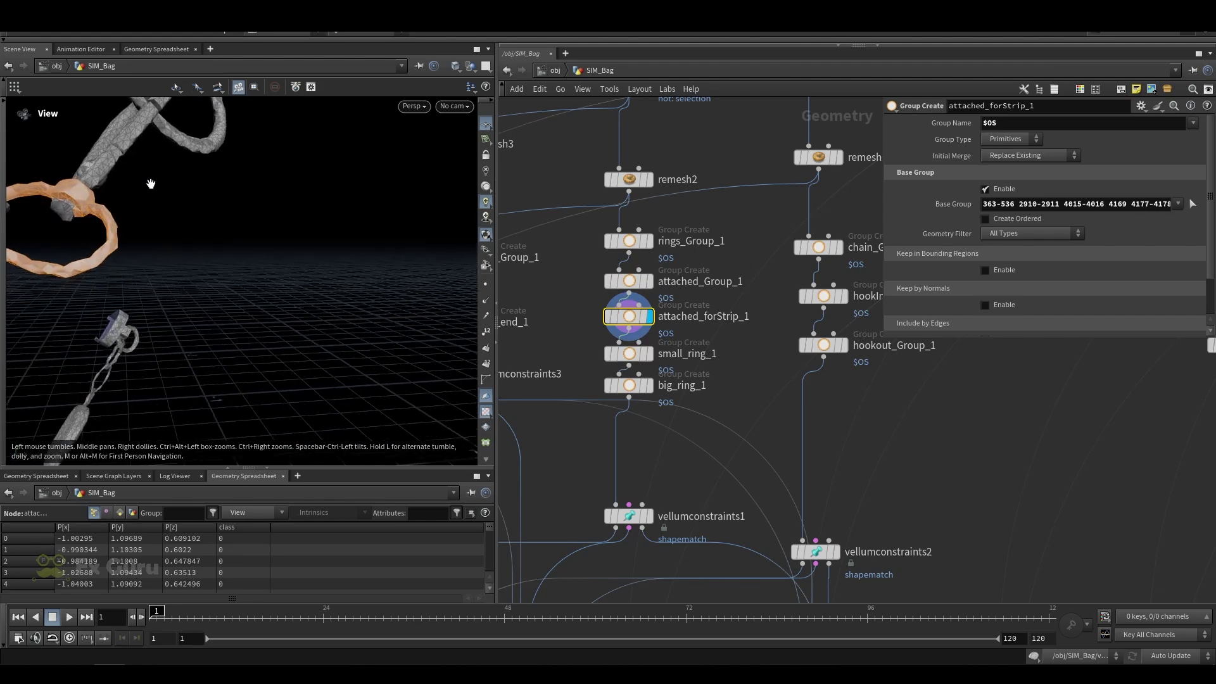
pyautogui.moveTo(151, 184); pyautogui.dragTo(83, 191)
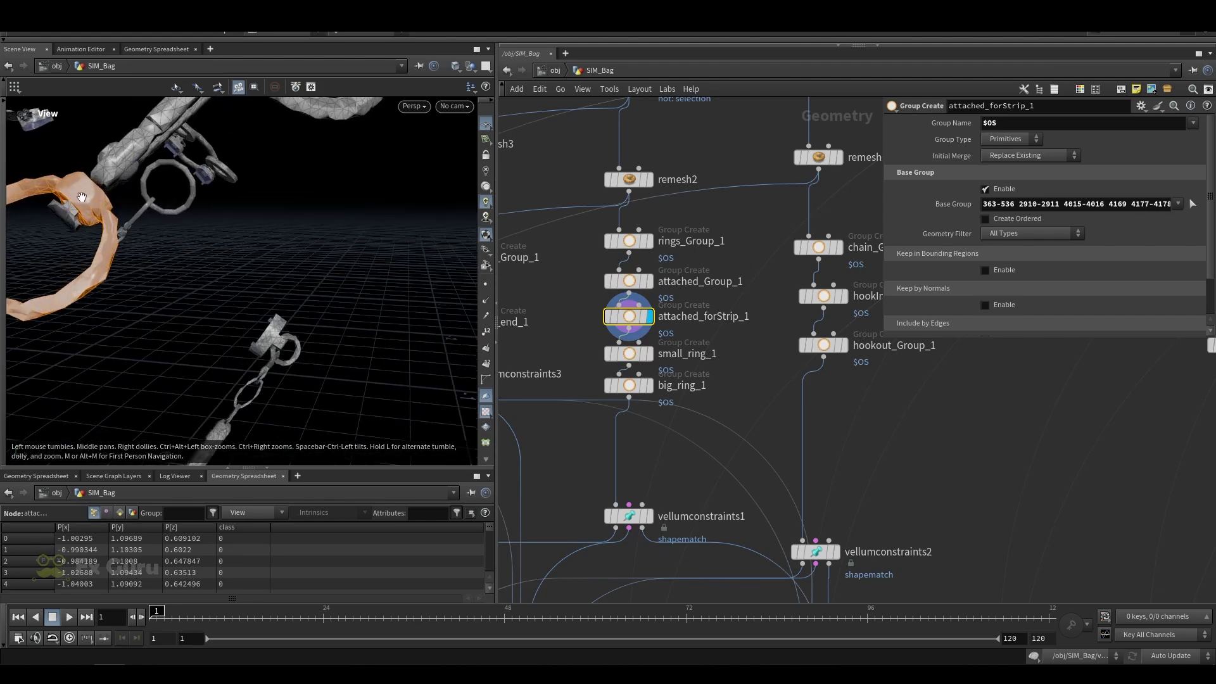
pyautogui.moveTo(146, 249)
pyautogui.mouseDown()
pyautogui.moveTo(241, 244)
pyautogui.moveTo(269, 257)
pyautogui.moveTo(226, 258)
pyautogui.moveTo(217, 236)
pyautogui.mouseUp()
pyautogui.scroll(3, 217, 236)
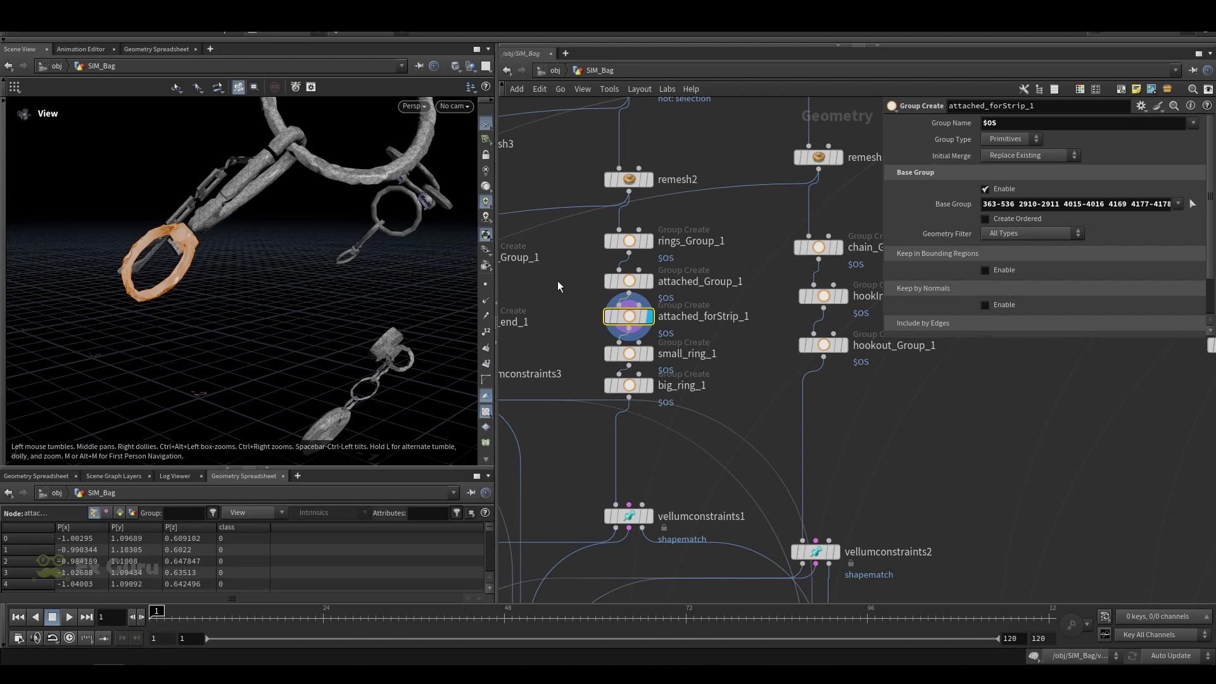
# Display small_ring_1 and big_ring_1 to inspect which rings belong to each group.
pyautogui.click(629, 352)
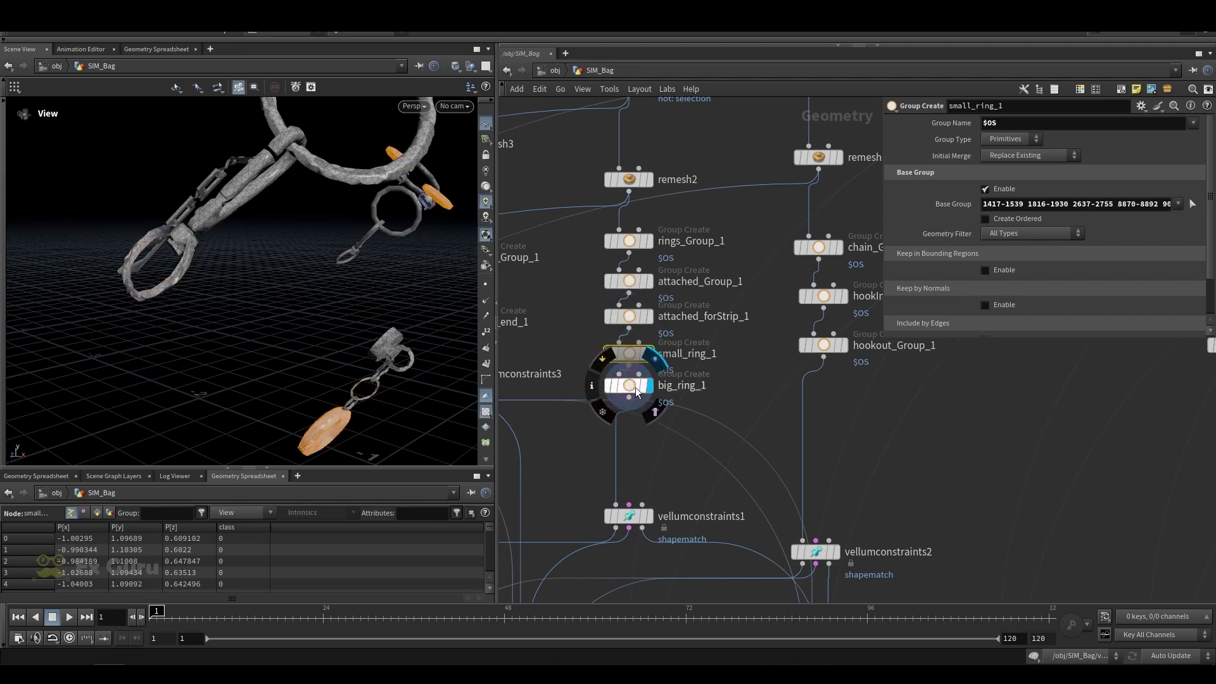
pyautogui.click(636, 388)
pyautogui.moveTo(152, 240); pyautogui.dragTo(128, 274)
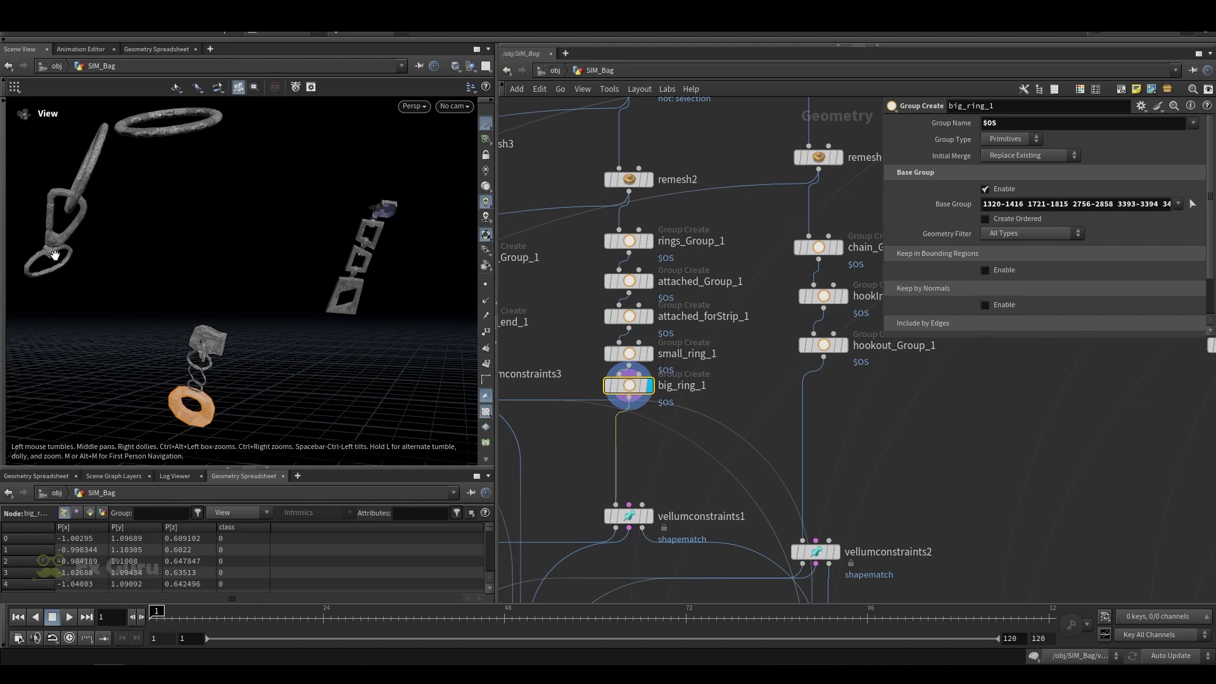
pyautogui.moveTo(52, 253)
pyautogui.mouseDown()
pyautogui.moveTo(62, 240)
pyautogui.moveTo(53, 255)
pyautogui.mouseUp()
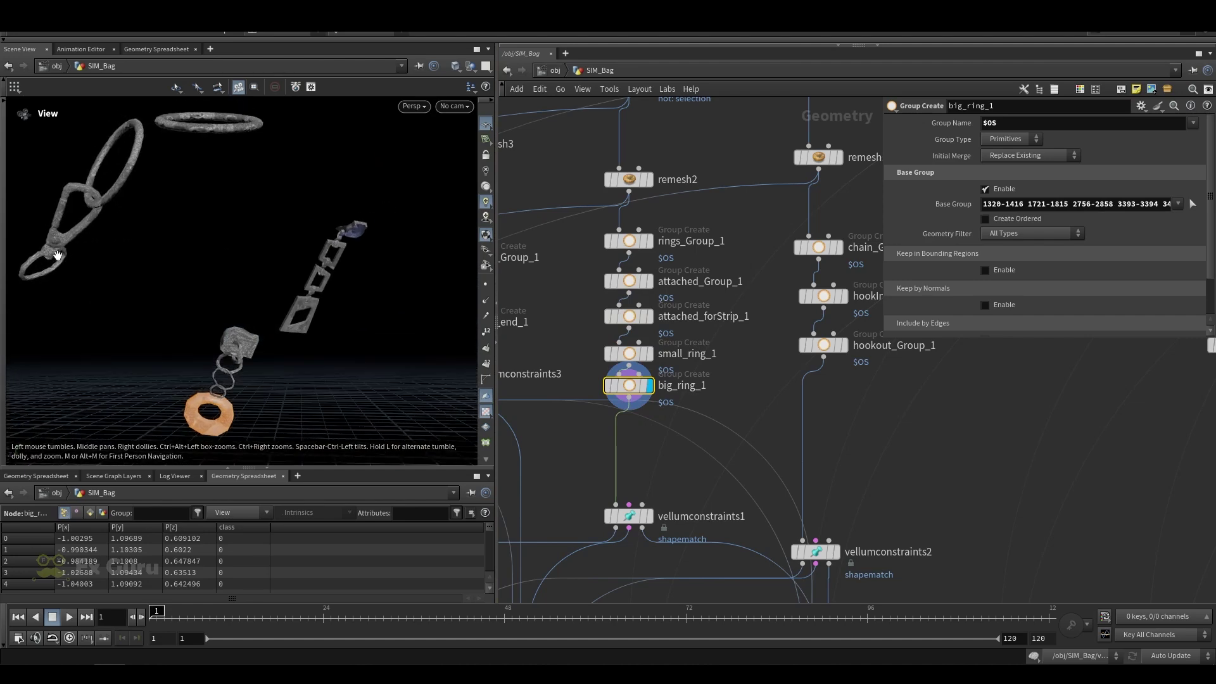
# Display merge1 and examine the combined geometry of the bag, strip, rings and chain as a whole.
pyautogui.scroll(-4, 689, 383)
pyautogui.scroll(3, 754, 356)
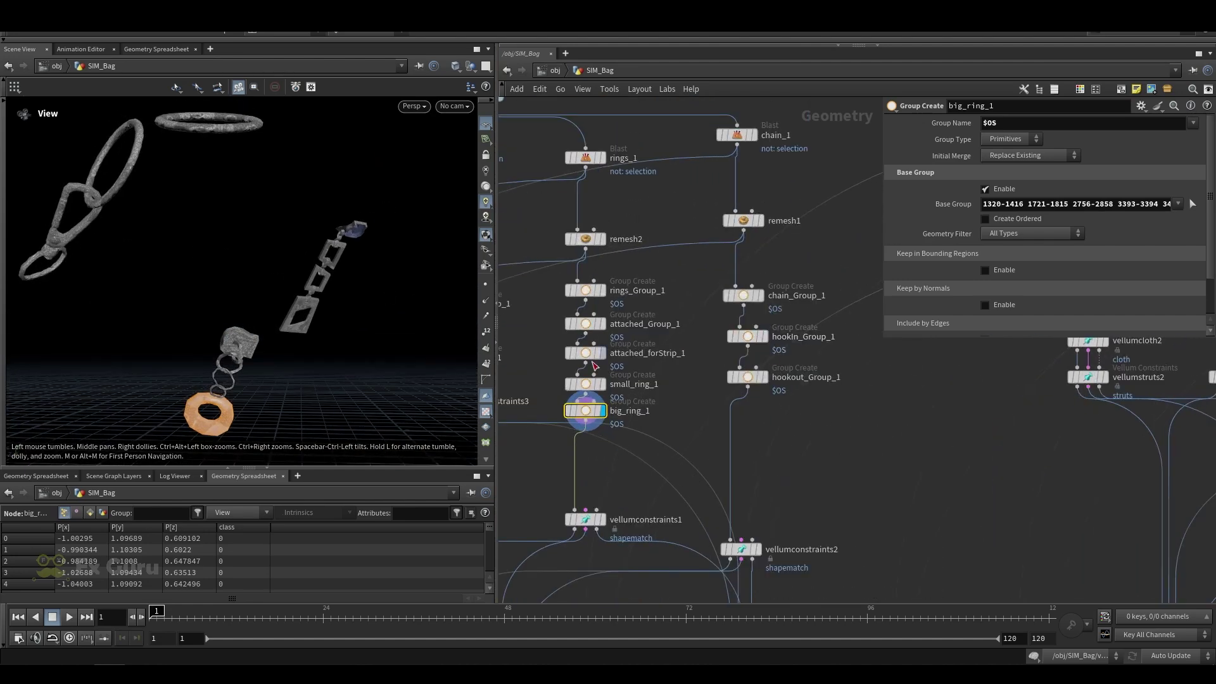
pyautogui.moveTo(648, 367); pyautogui.dragTo(704, 188, button='middle')
pyautogui.scroll(-5, 694, 296)
pyautogui.scroll(3, 646, 347)
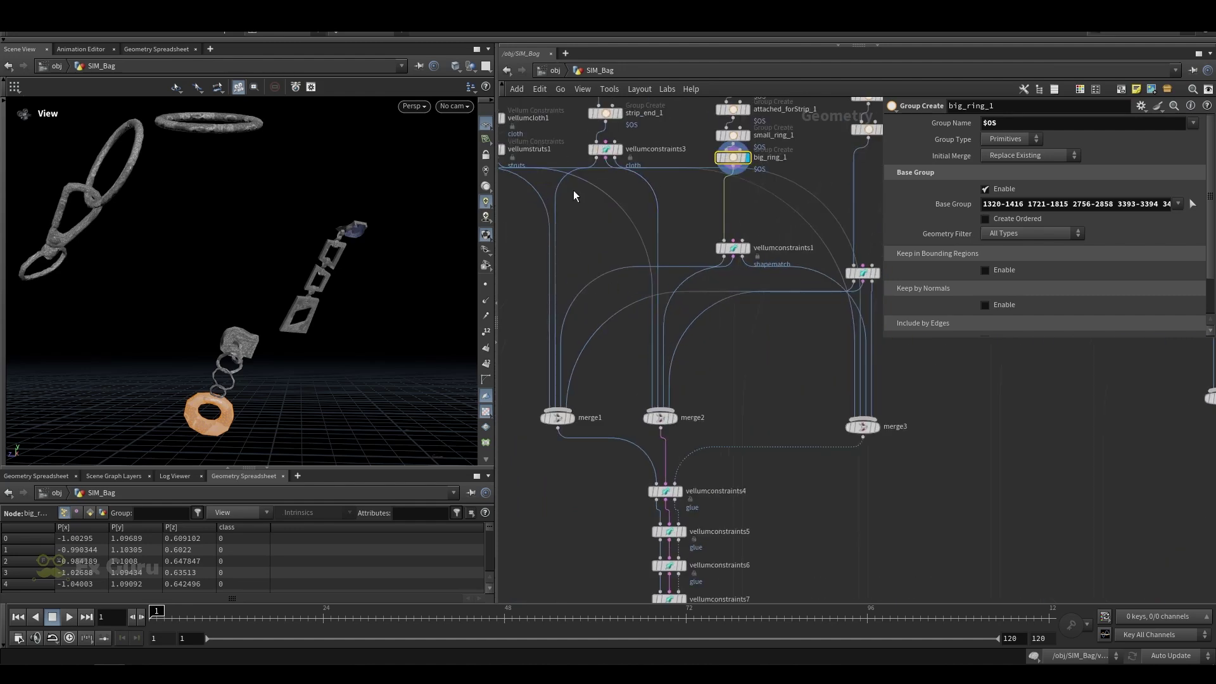
pyautogui.scroll(-2, 573, 190)
pyautogui.scroll(5, 610, 264)
pyautogui.click(589, 277)
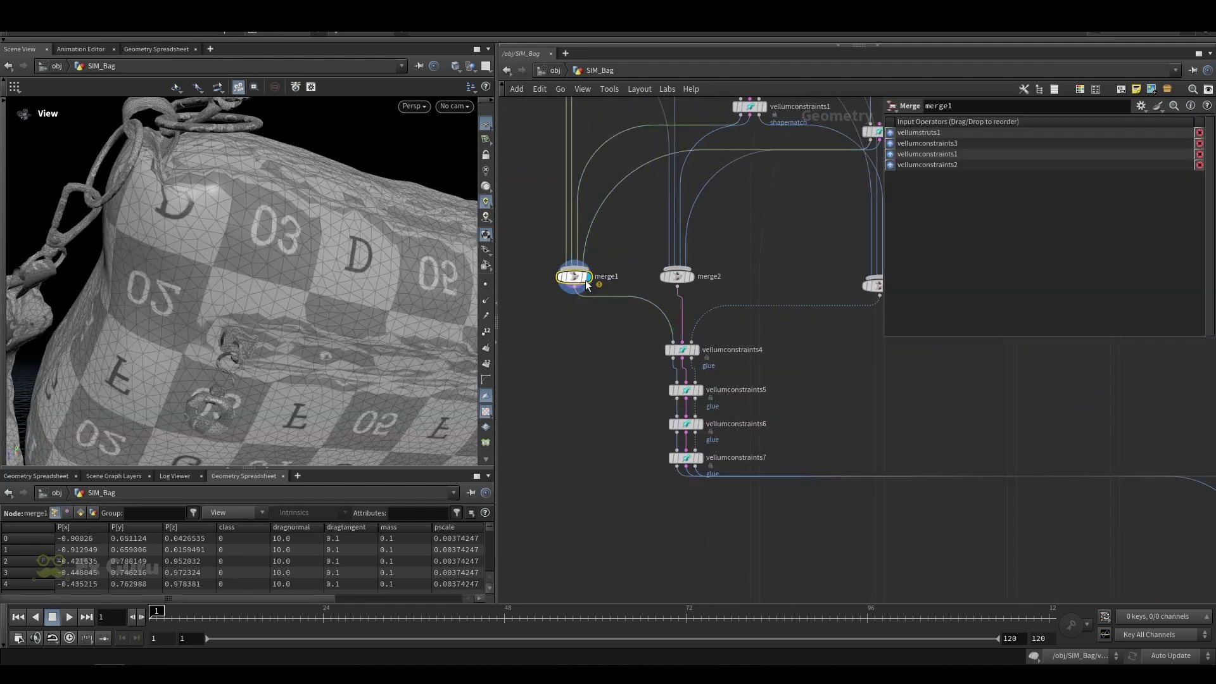
pyautogui.scroll(-7, 215, 273)
pyautogui.scroll(-2, 199, 251)
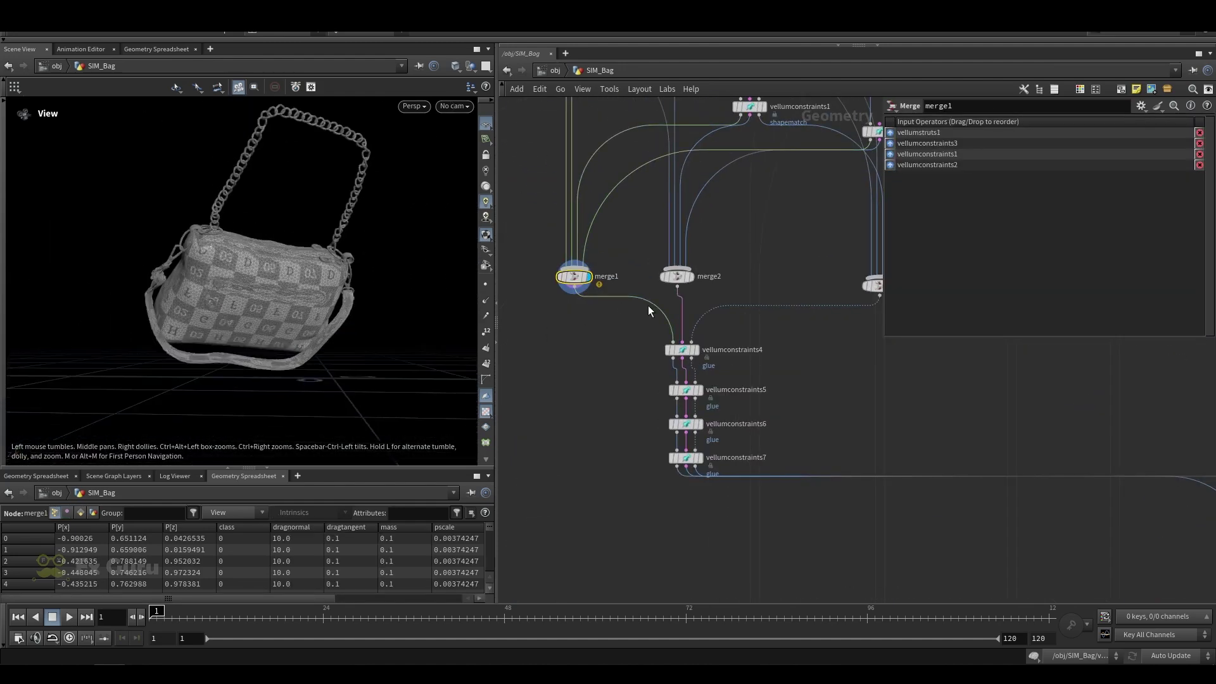
# Display merge2 and merge3 to check their inputs and merged outputs.
pyautogui.click(692, 277)
pyautogui.moveTo(855, 293); pyautogui.dragTo(644, 309, button='middle')
pyautogui.click(675, 302)
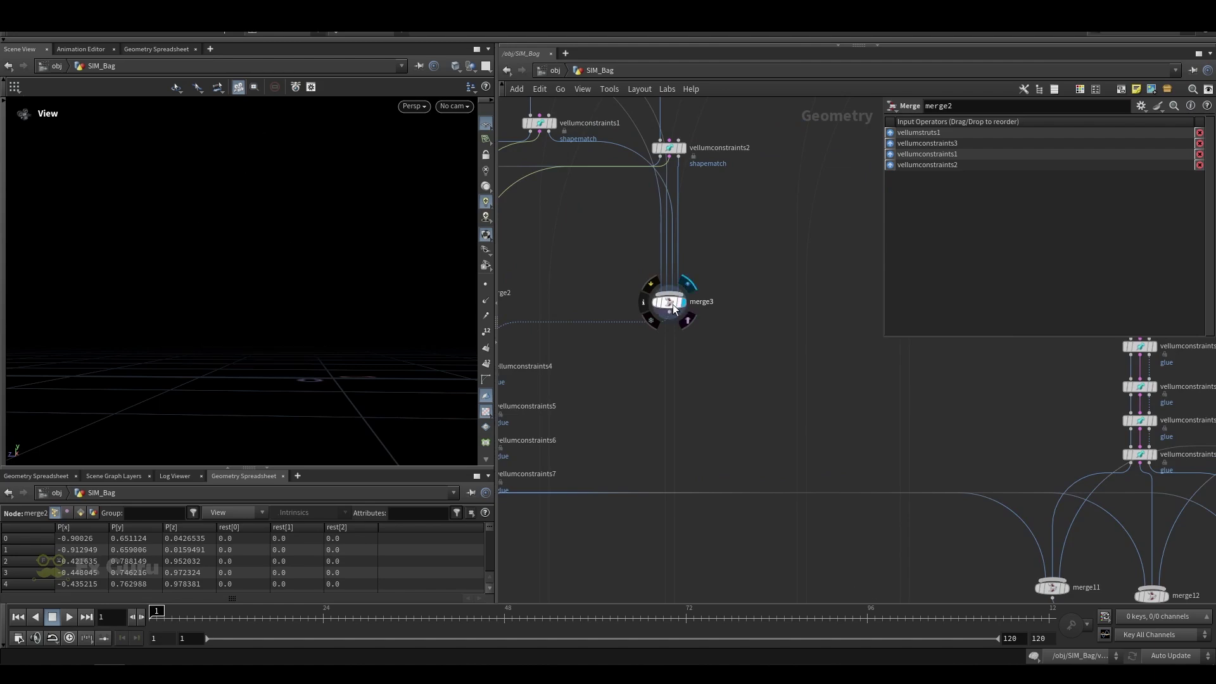
# Display vellumconstraints4 to review the first glue constraint below the merges.
pyautogui.scroll(-6, 740, 295)
pyautogui.scroll(10, 655, 266)
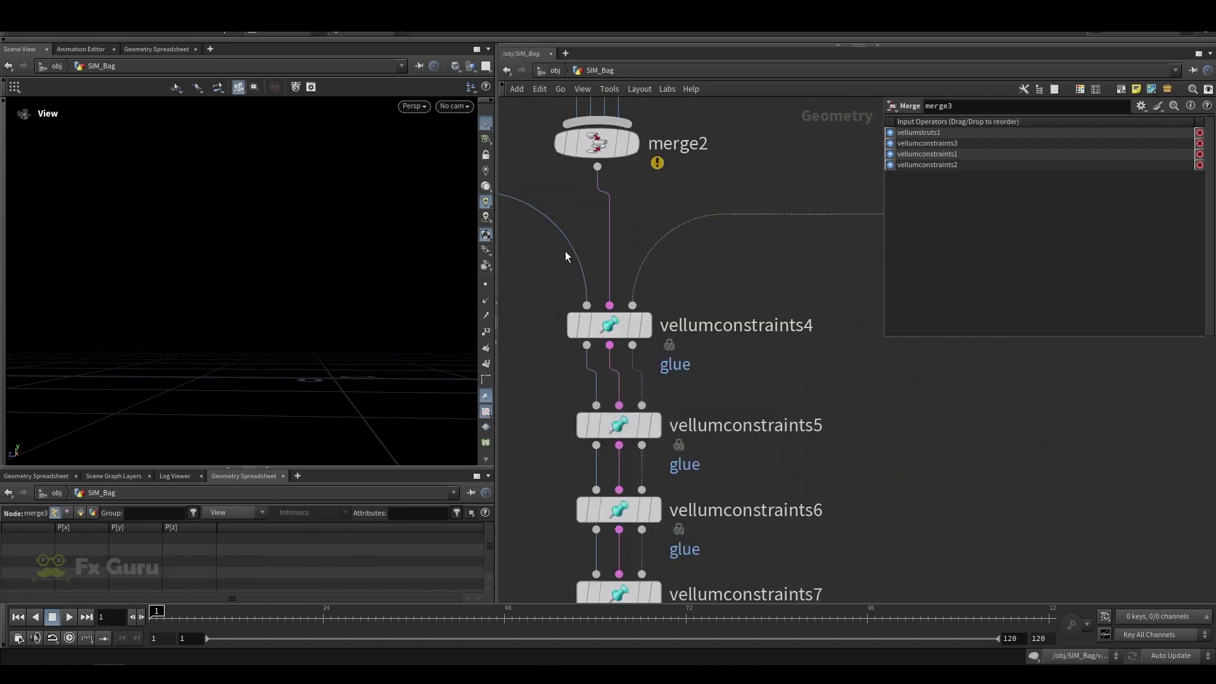
pyautogui.scroll(-4, 637, 325)
pyautogui.scroll(4, 652, 298)
pyautogui.click(651, 296)
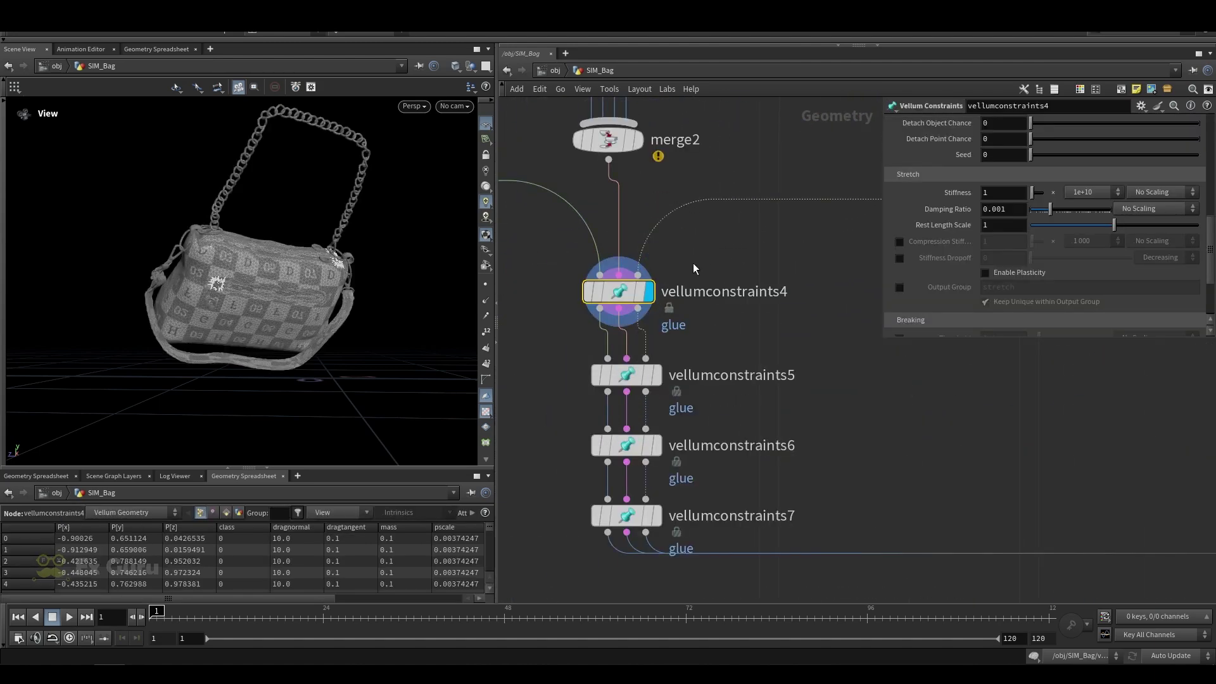
# Align vellumconstraints4 above vellumconstraints5 and examine its glue links, geometry group and target group.
pyautogui.moveTo(624, 292); pyautogui.dragTo(632, 294)
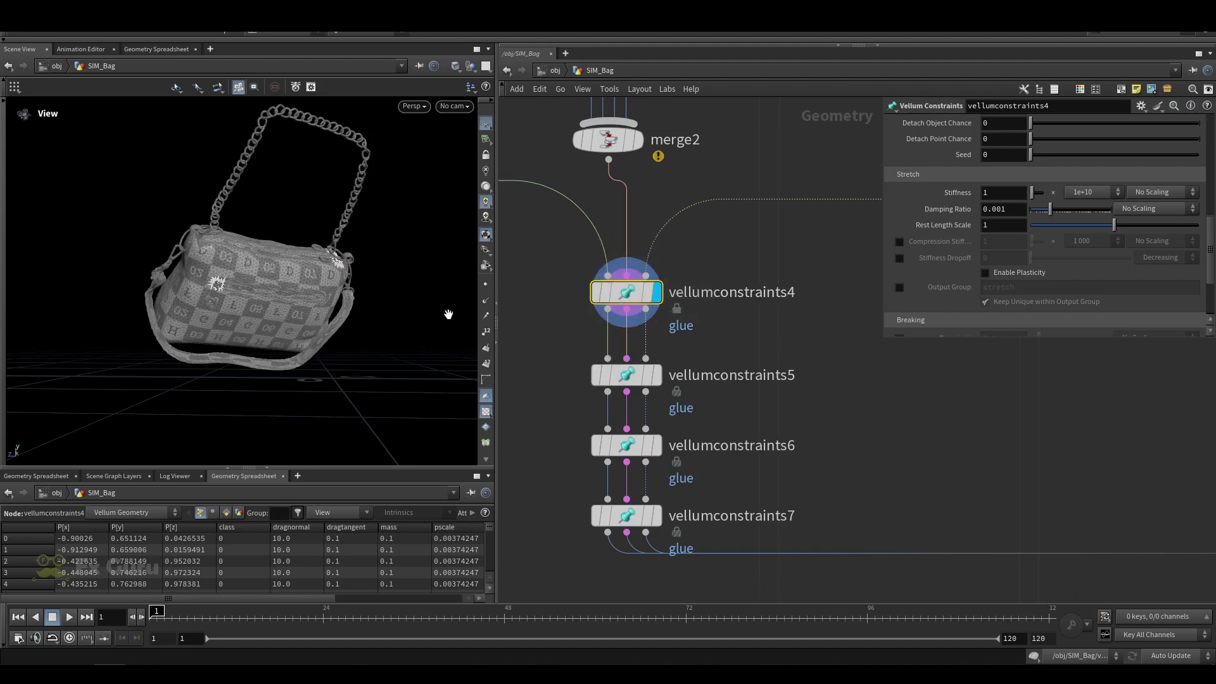
pyautogui.scroll(10, 215, 279)
pyautogui.scroll(5, 972, 213)
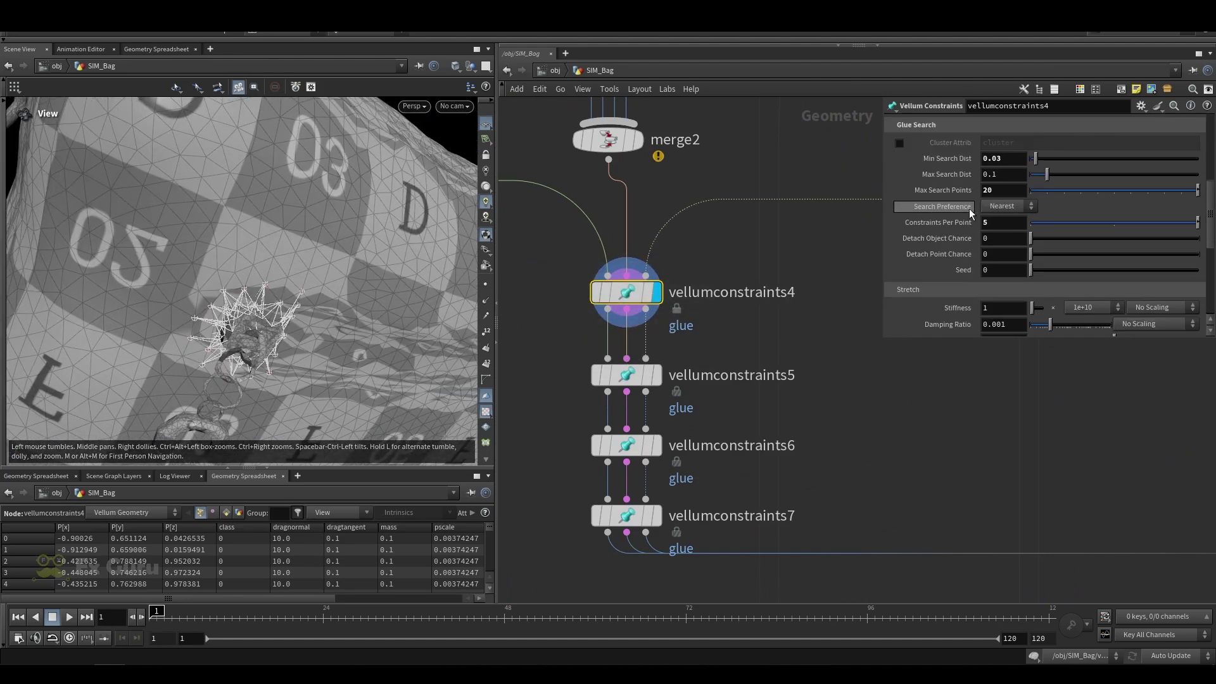
pyautogui.scroll(2, 969, 215)
pyautogui.scroll(6, 1026, 252)
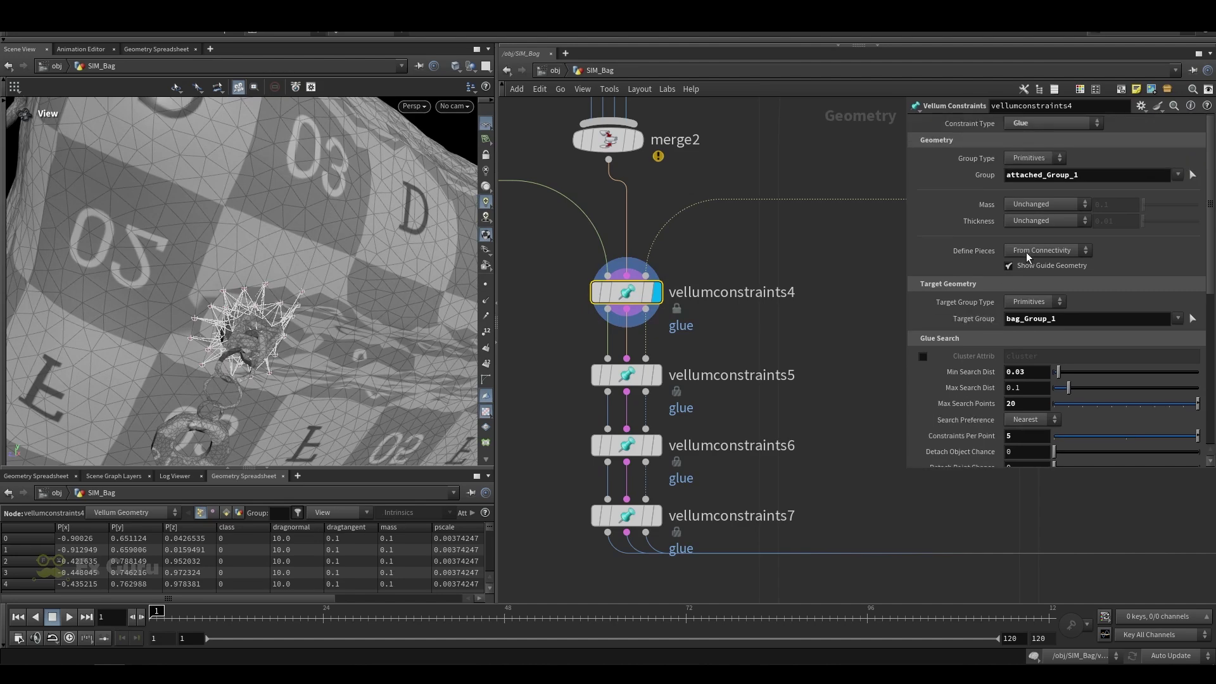
pyautogui.scroll(-5, 684, 272)
pyautogui.scroll(8, 647, 173)
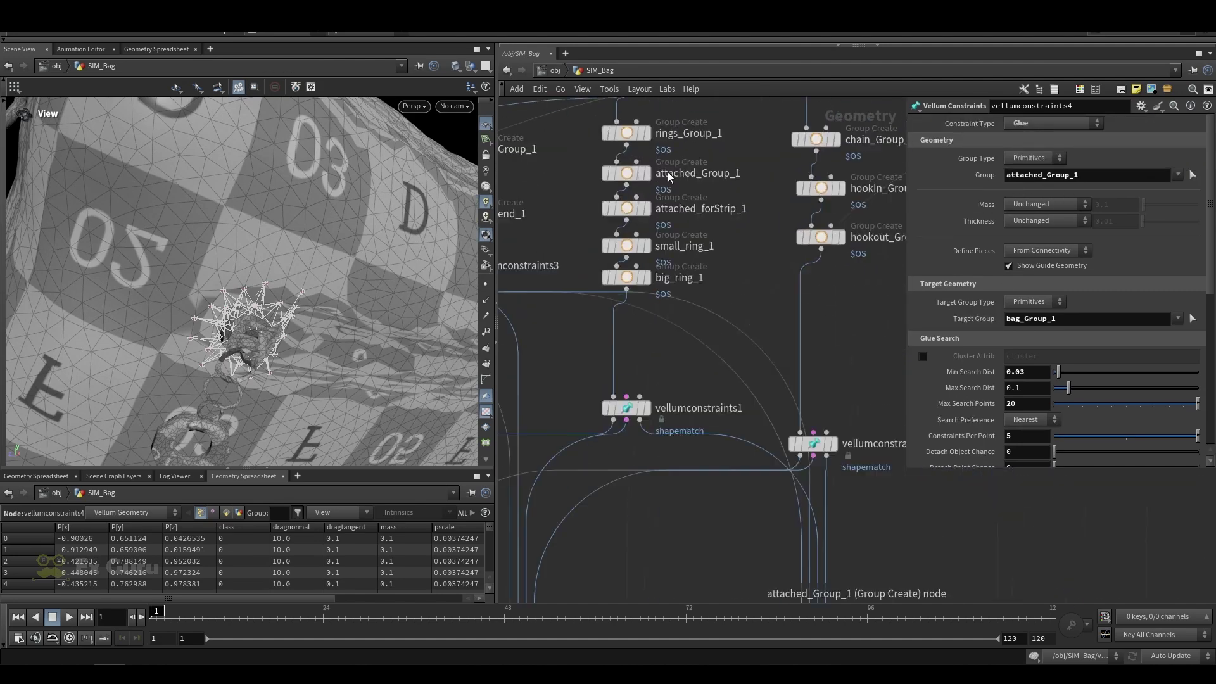
# Display attached_Group_1 to check which ring pieces belong to the group.
pyautogui.click(643, 172)
pyautogui.scroll(-9, 756, 254)
pyautogui.scroll(6, 732, 309)
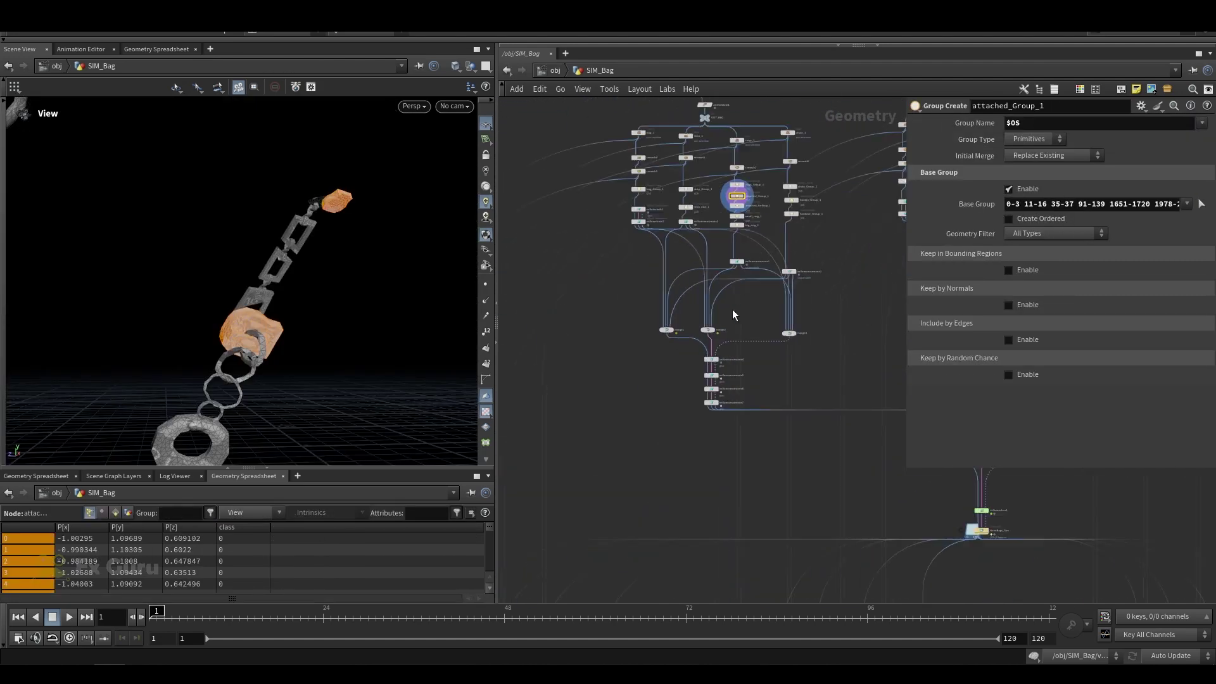
pyautogui.moveTo(586, 143); pyautogui.dragTo(602, 213, button='middle')
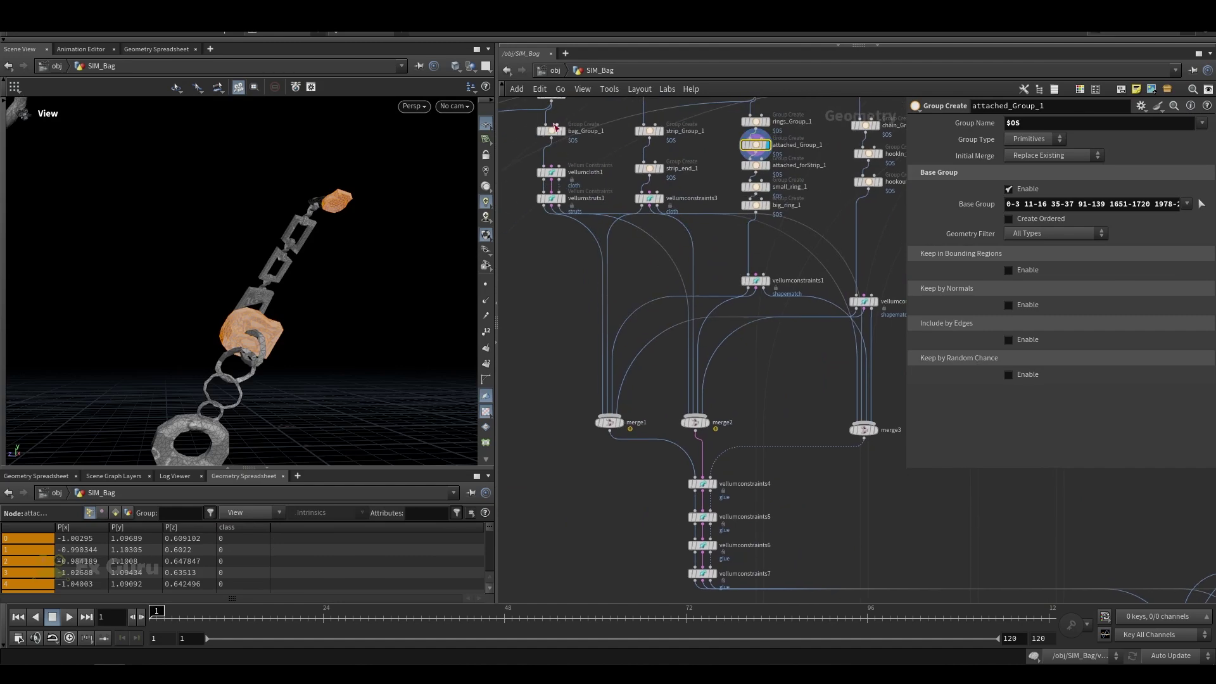
# Display vellumconstraints4 again and inspect the glue links between attached_Group_1 and bag_Group_1 up close.
pyautogui.moveTo(710, 497); pyautogui.dragTo(646, 426, button='middle')
pyautogui.scroll(3, 647, 431)
pyautogui.click(640, 409)
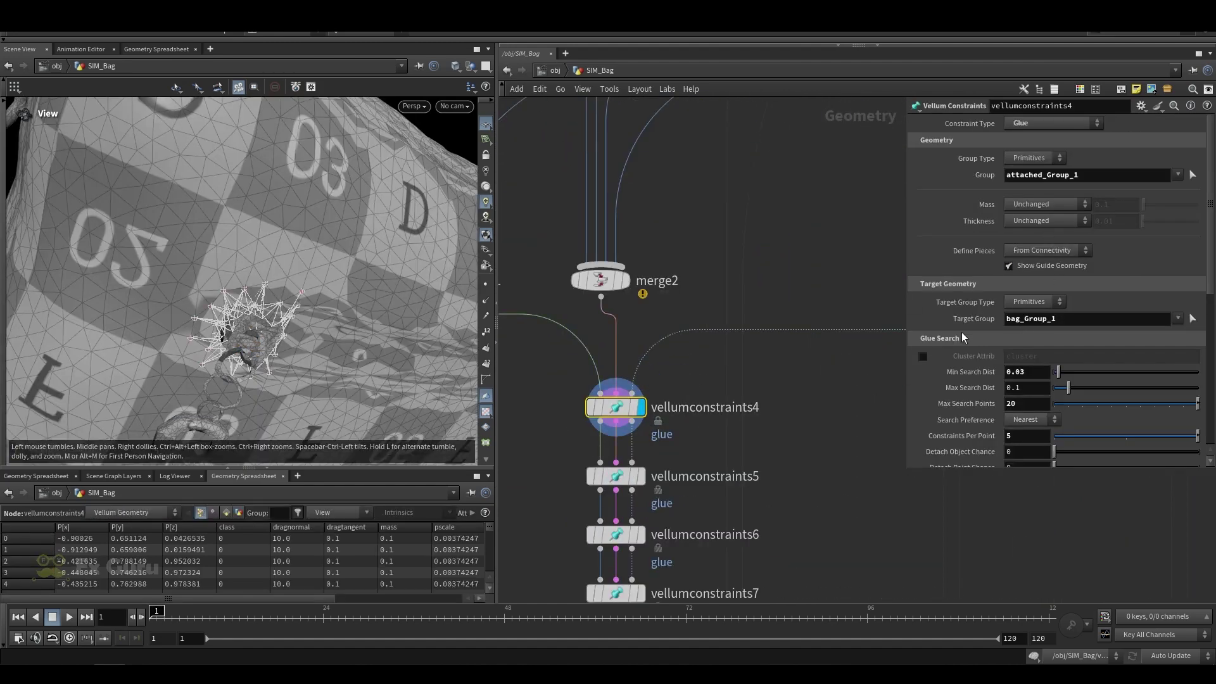
pyautogui.scroll(-4, 202, 274)
pyautogui.scroll(4, 202, 274)
pyautogui.moveTo(202, 273)
pyautogui.mouseDown()
pyautogui.moveTo(236, 278)
pyautogui.moveTo(215, 280)
pyautogui.mouseUp()
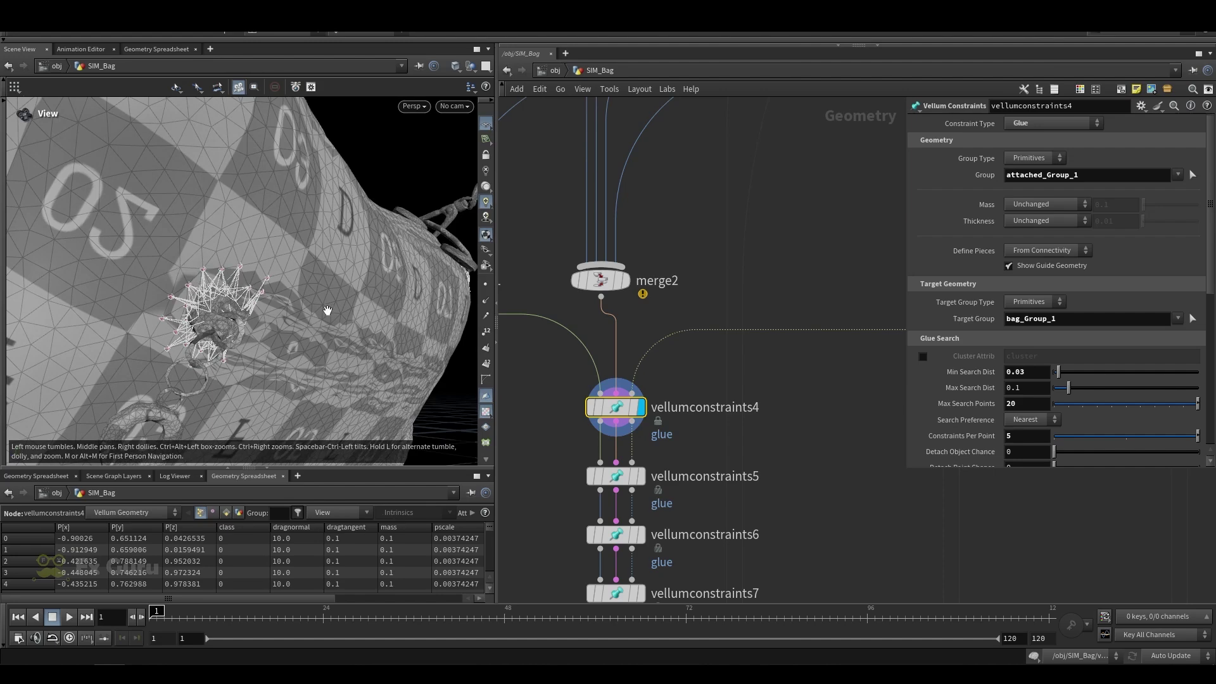
# Display vellumconstraints5 and inspect the glue between hookIn_Group_1 and hookout_Group_1 at the chain hook.
pyautogui.scroll(-5, 688, 385)
pyautogui.scroll(4, 738, 399)
pyautogui.click(641, 434)
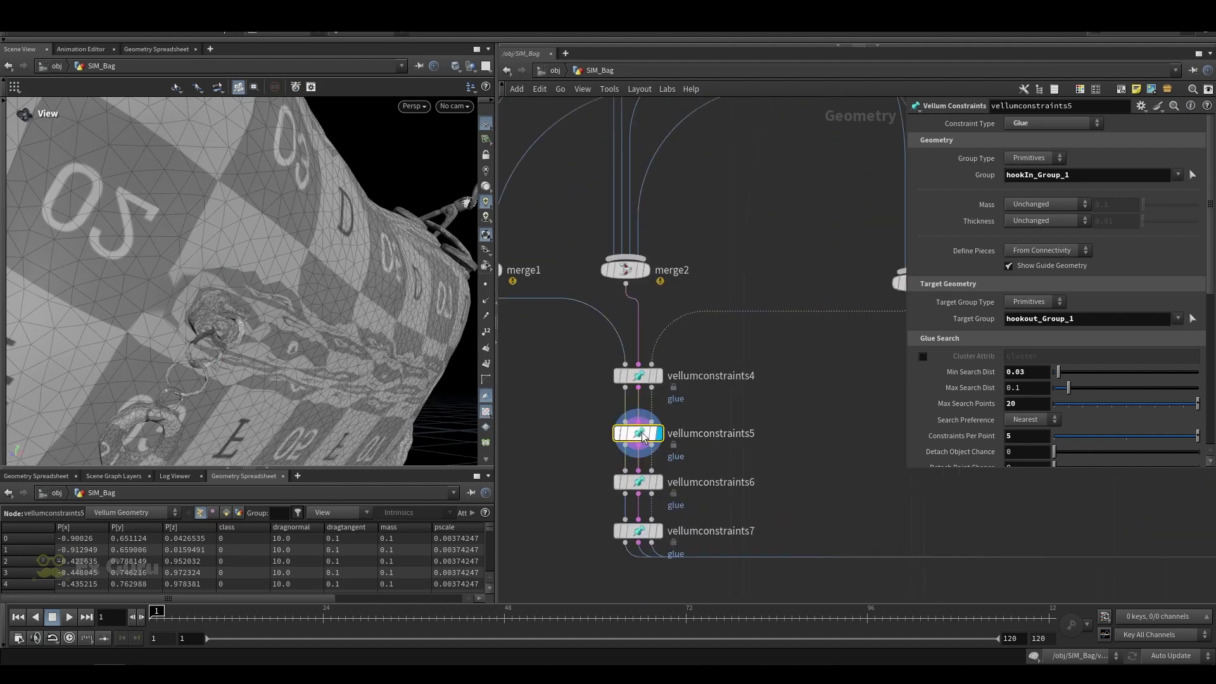
pyautogui.moveTo(297, 174); pyautogui.dragTo(365, 176)
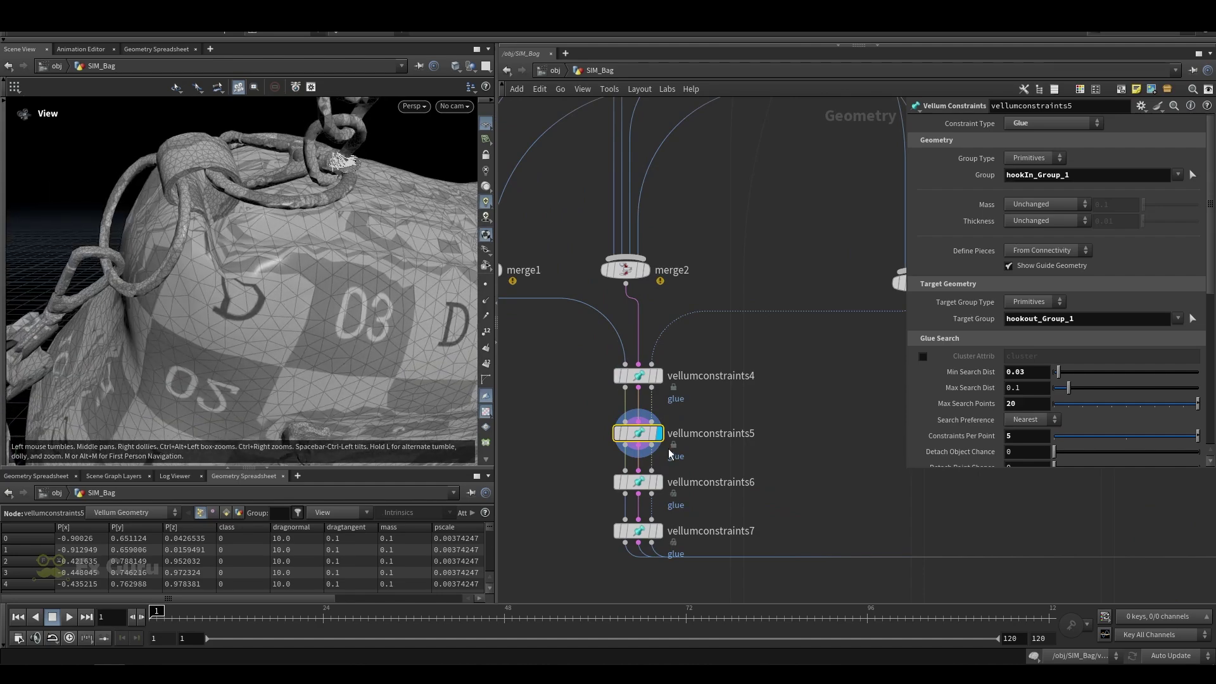
# Display vellumconstraints6 and inspect the glue between strip_end_1 and attached_forStrip_1.
pyautogui.click(659, 483)
pyautogui.moveTo(82, 269); pyautogui.dragTo(134, 259)
pyautogui.scroll(5, 138, 252)
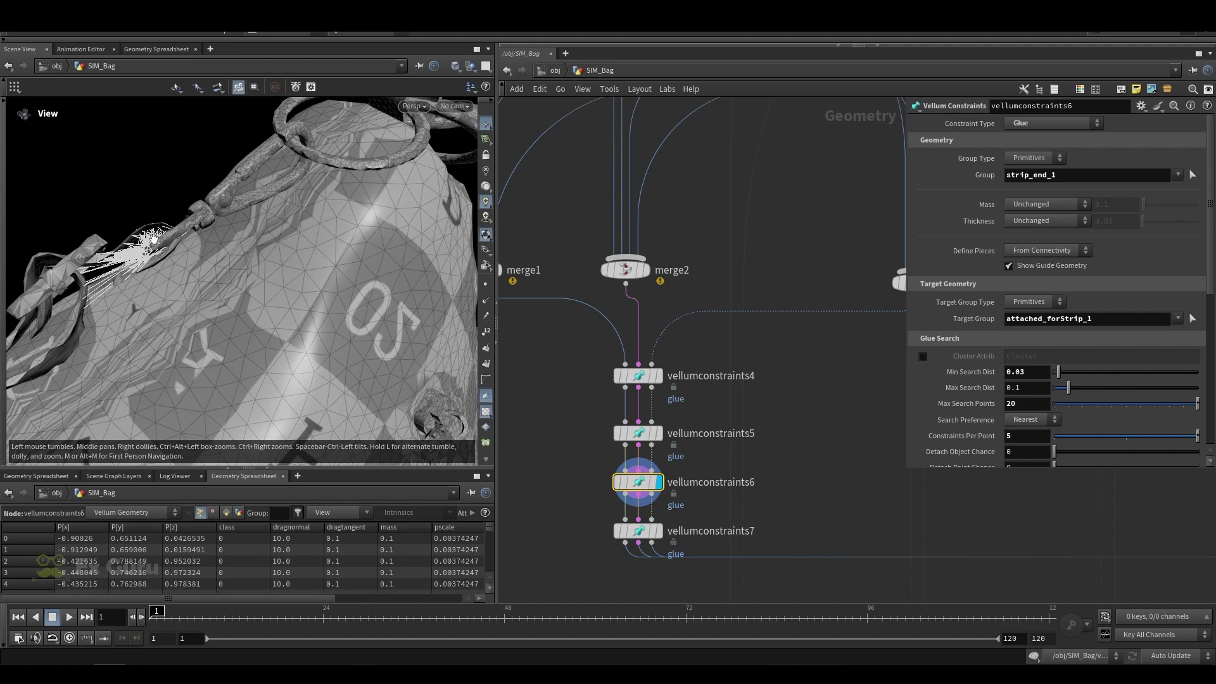
pyautogui.scroll(-8, 141, 274)
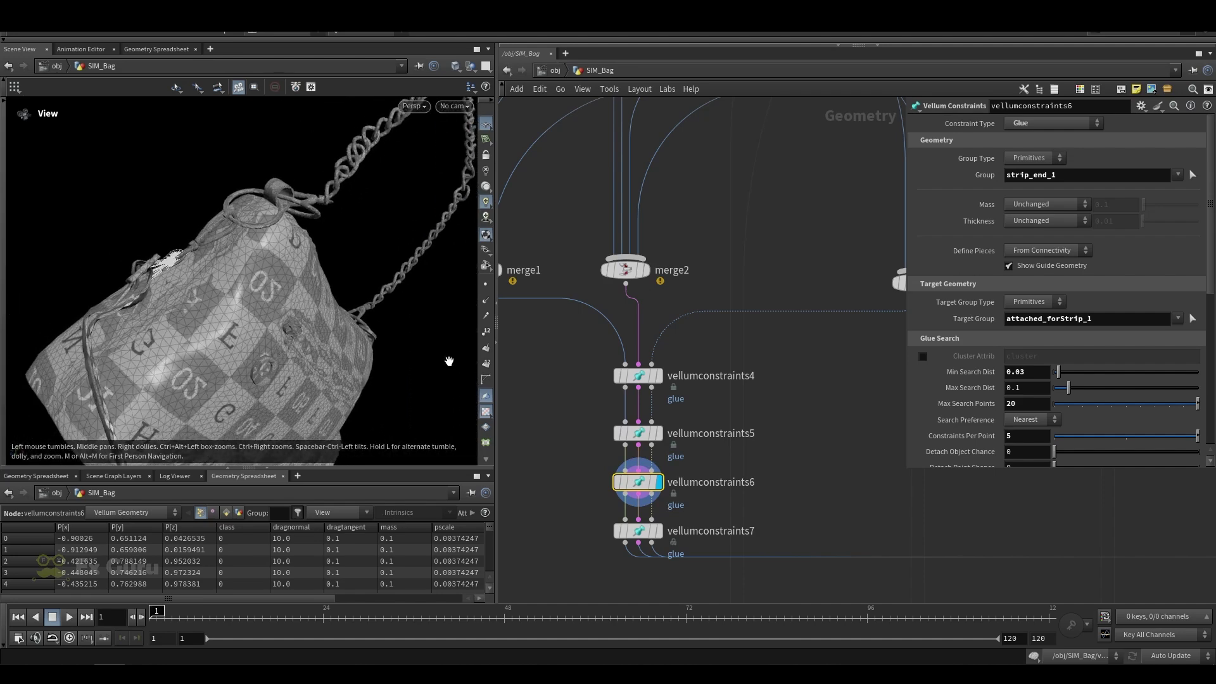
# Display vellumconstraints7 and examine the glue links between big_ring_1 and small_ring_1 from several angles.
pyautogui.moveTo(690, 480); pyautogui.dragTo(676, 386, button='middle')
pyautogui.click(627, 437)
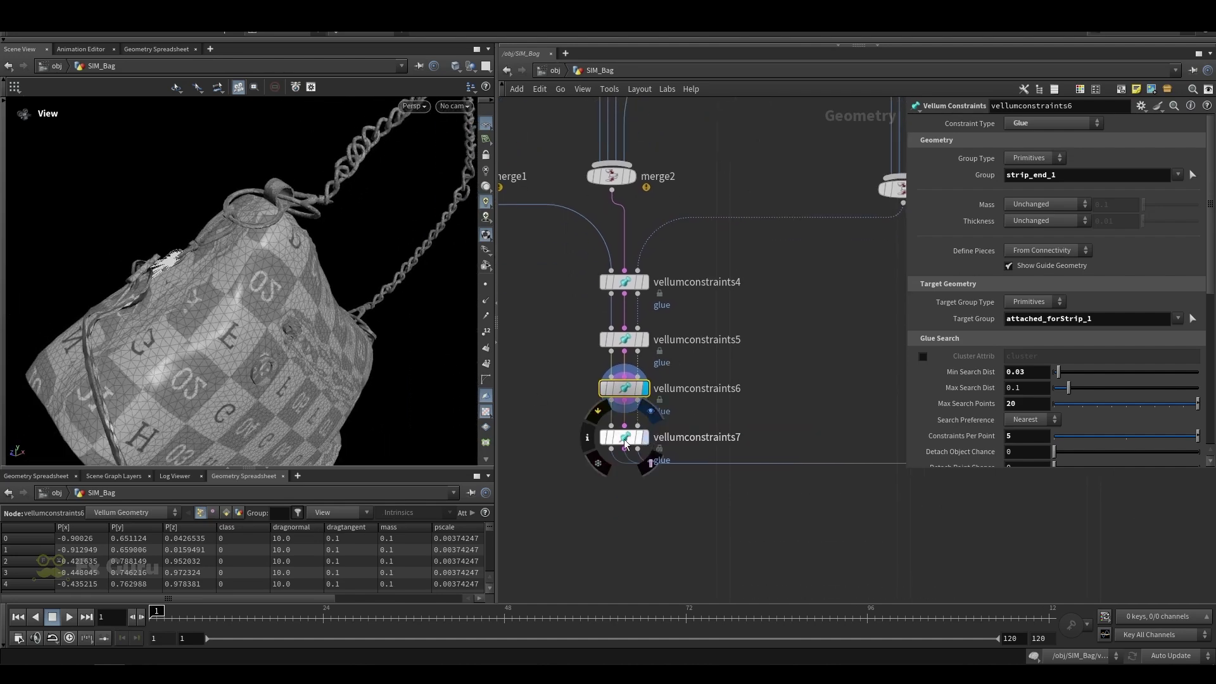
pyautogui.scroll(10, 264, 378)
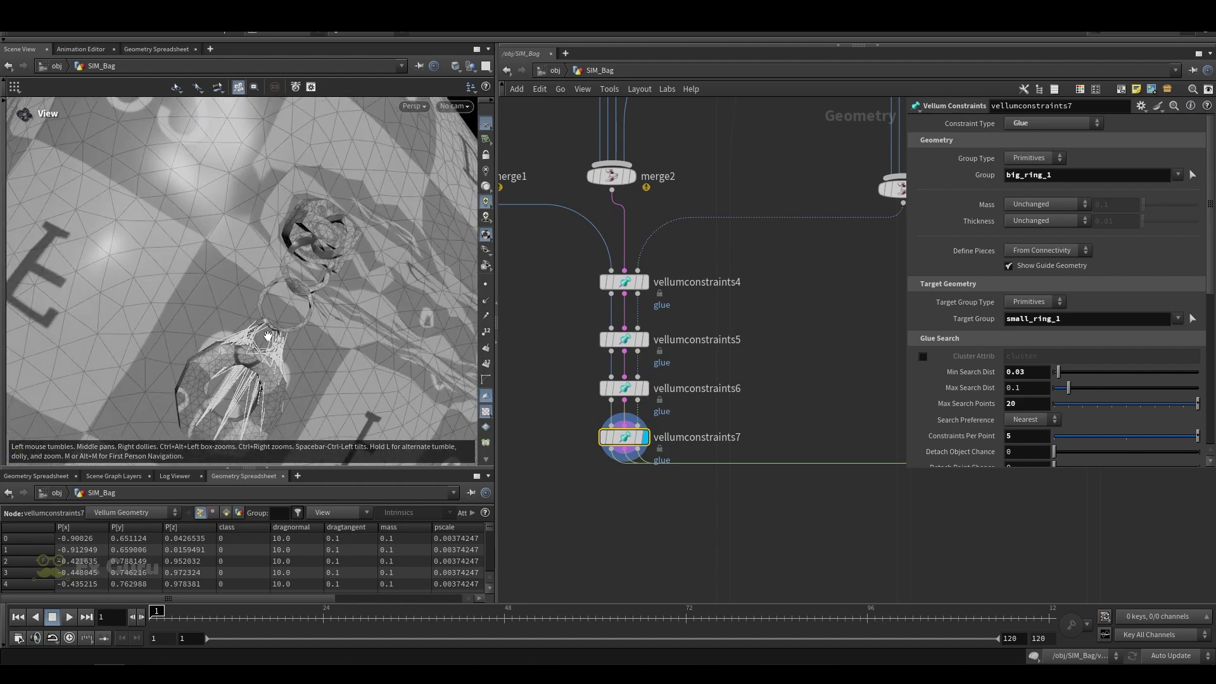
pyautogui.scroll(-5, 276, 323)
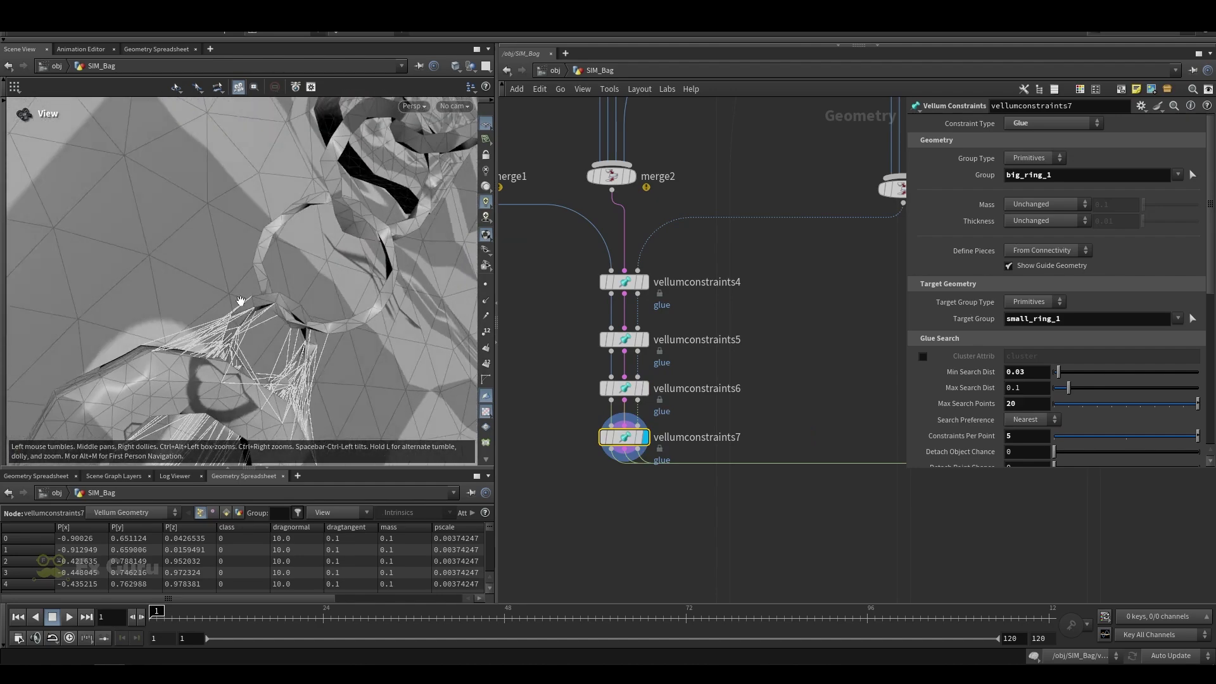
pyautogui.moveTo(303, 315)
pyautogui.mouseDown()
pyautogui.moveTo(203, 310)
pyautogui.moveTo(298, 318)
pyautogui.mouseUp()
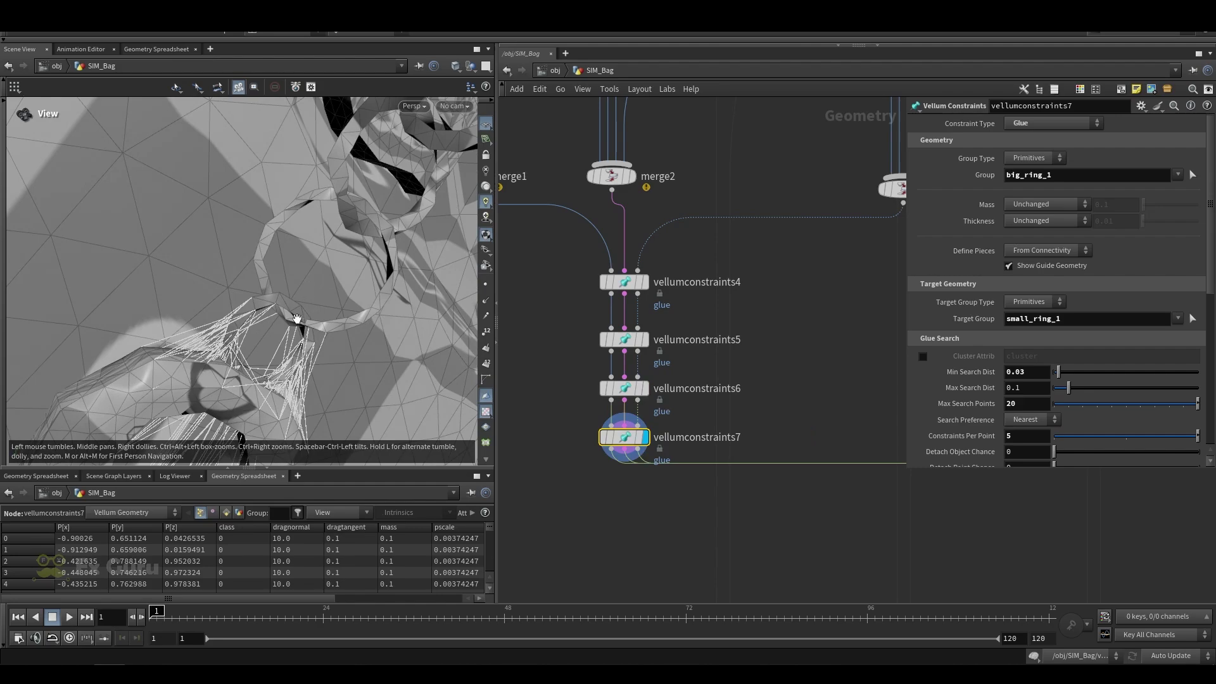
pyautogui.moveTo(282, 318); pyautogui.dragTo(315, 320)
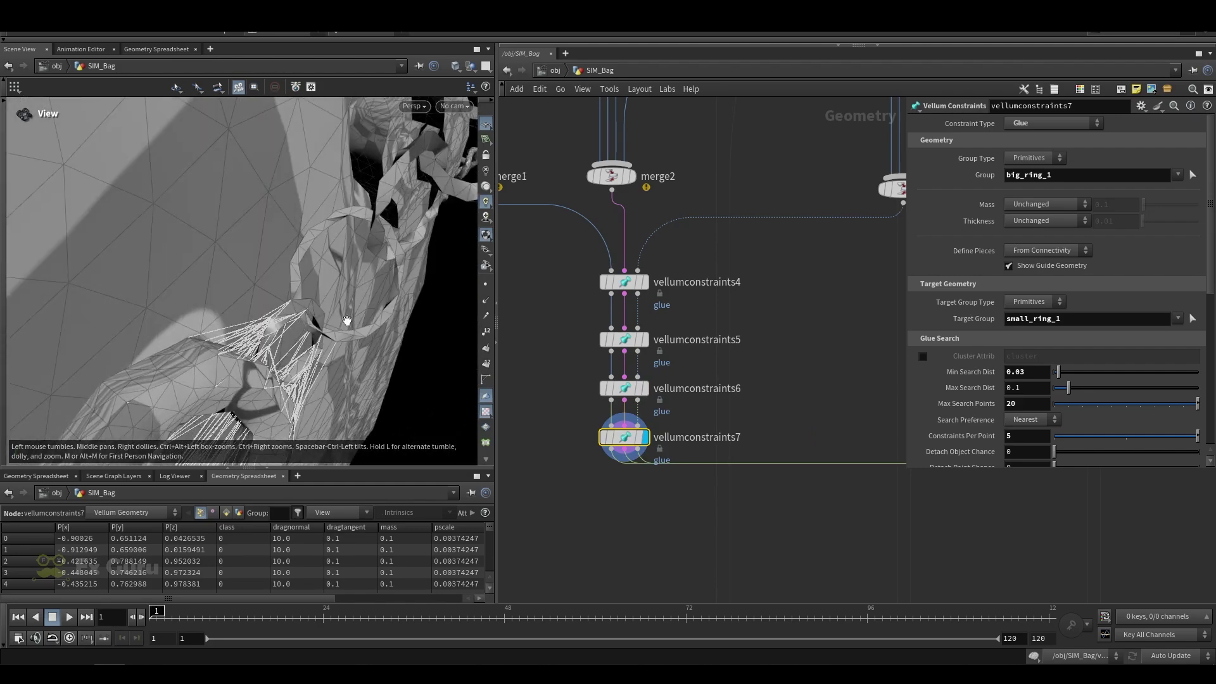
pyautogui.scroll(-3, 282, 304)
pyautogui.moveTo(283, 285)
pyautogui.mouseDown()
pyautogui.moveTo(247, 318)
pyautogui.moveTo(196, 271)
pyautogui.moveTo(335, 309)
pyautogui.moveTo(337, 268)
pyautogui.moveTo(125, 253)
pyautogui.moveTo(304, 285)
pyautogui.mouseUp()
# Display vellumconstraints9 at the end of the second bag's branch to view that bag's glued result.
pyautogui.scroll(-4, 196, 272)
pyautogui.scroll(-5, 334, 309)
pyautogui.scroll(-2, 304, 285)
pyautogui.scroll(-6, 561, 338)
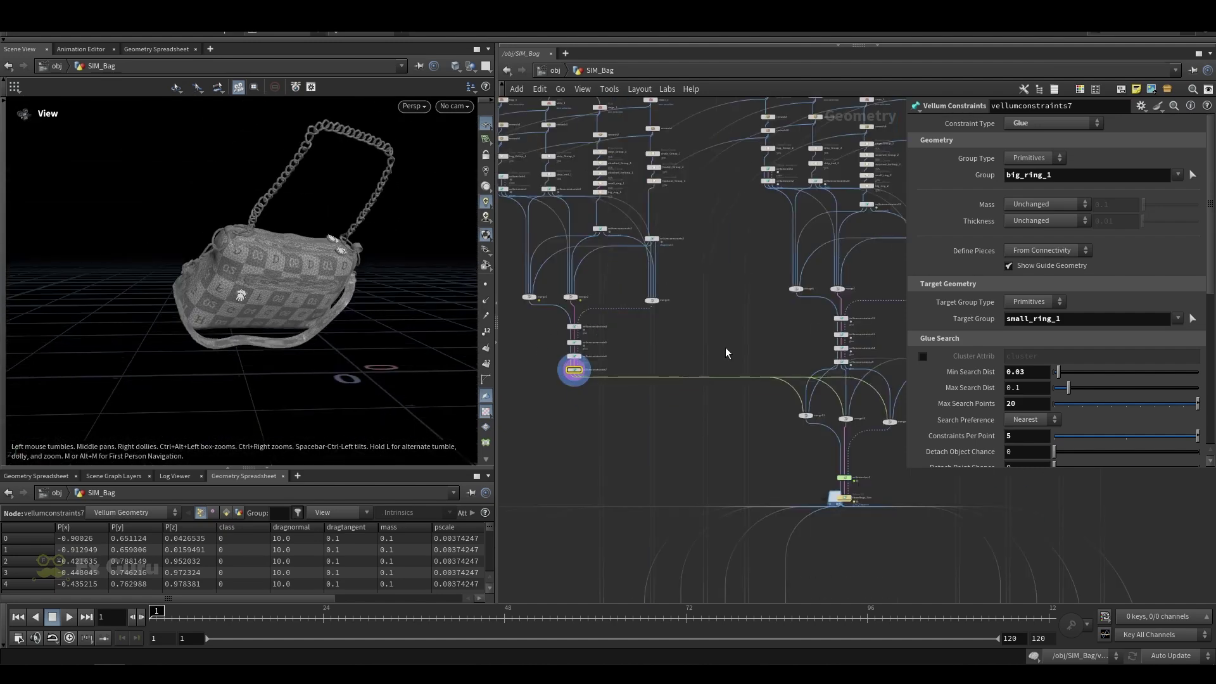
pyautogui.moveTo(849, 348); pyautogui.dragTo(693, 381, button='middle')
pyautogui.scroll(4, 693, 382)
pyautogui.moveTo(651, 408)
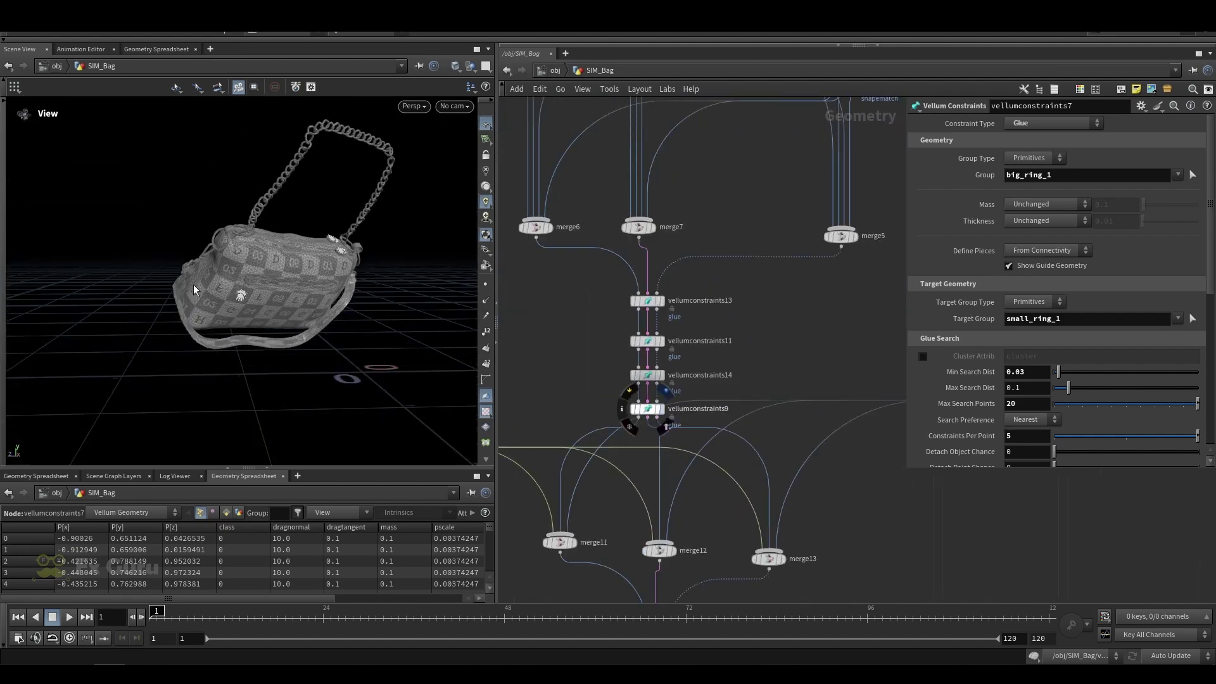
pyautogui.click(648, 408)
pyautogui.scroll(-4, 716, 252)
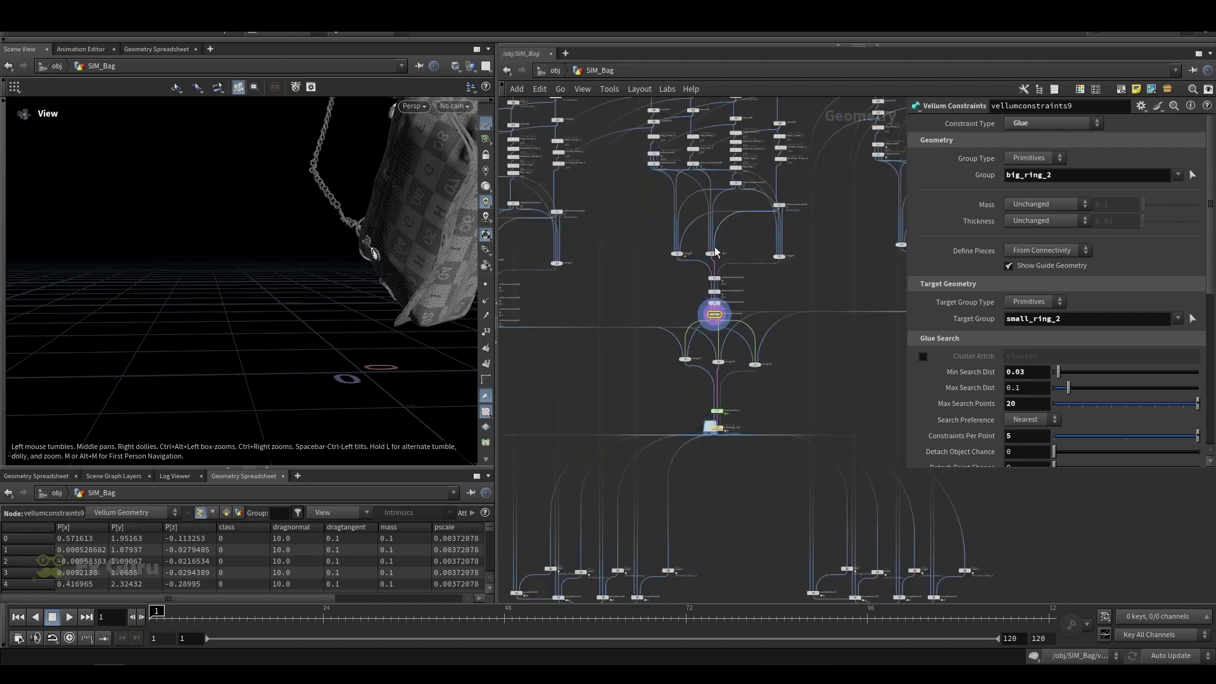
# Display vellumconstraints21 at the end of the third bag's branch to view its glued result.
pyautogui.scroll(-2, 716, 252)
pyautogui.scroll(6, 751, 270)
pyautogui.moveTo(756, 258)
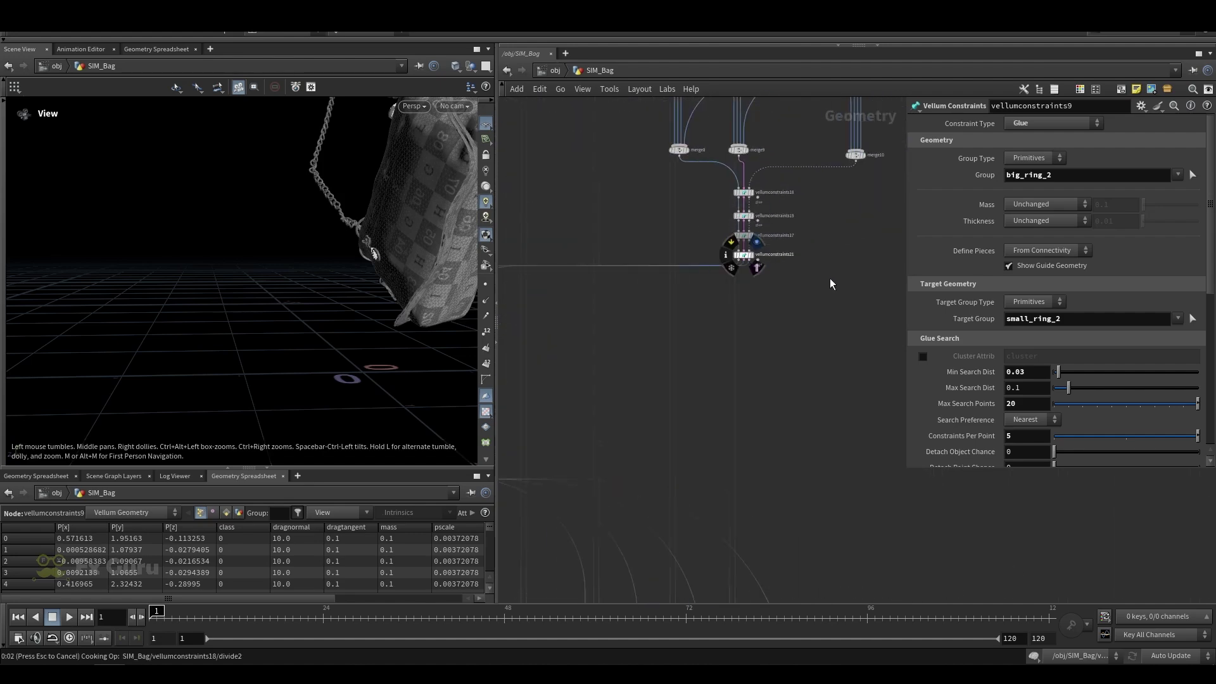
pyautogui.click(743, 255)
pyautogui.scroll(-3, 739, 244)
# Select transform7 at the head of the third bag's branch to review its placement values.
pyautogui.moveTo(712, 214); pyautogui.dragTo(695, 380, button='middle')
pyautogui.scroll(5, 704, 153)
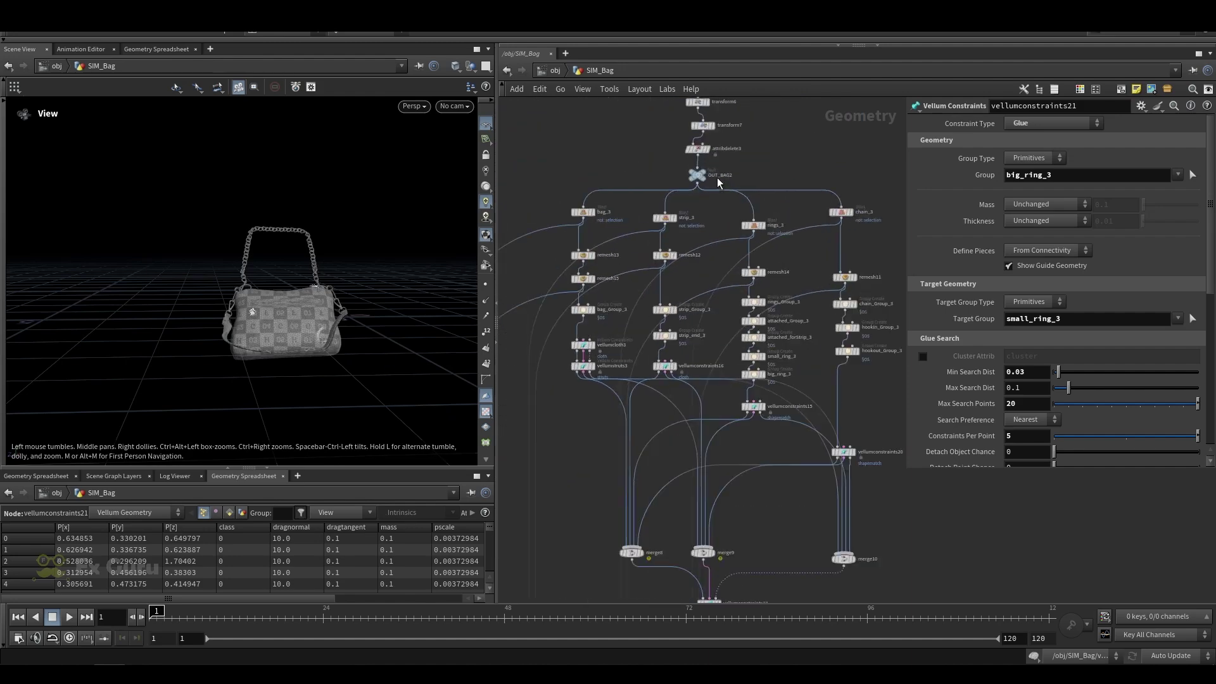
pyautogui.moveTo(643, 133); pyautogui.dragTo(631, 192, button='middle')
pyautogui.click(676, 177)
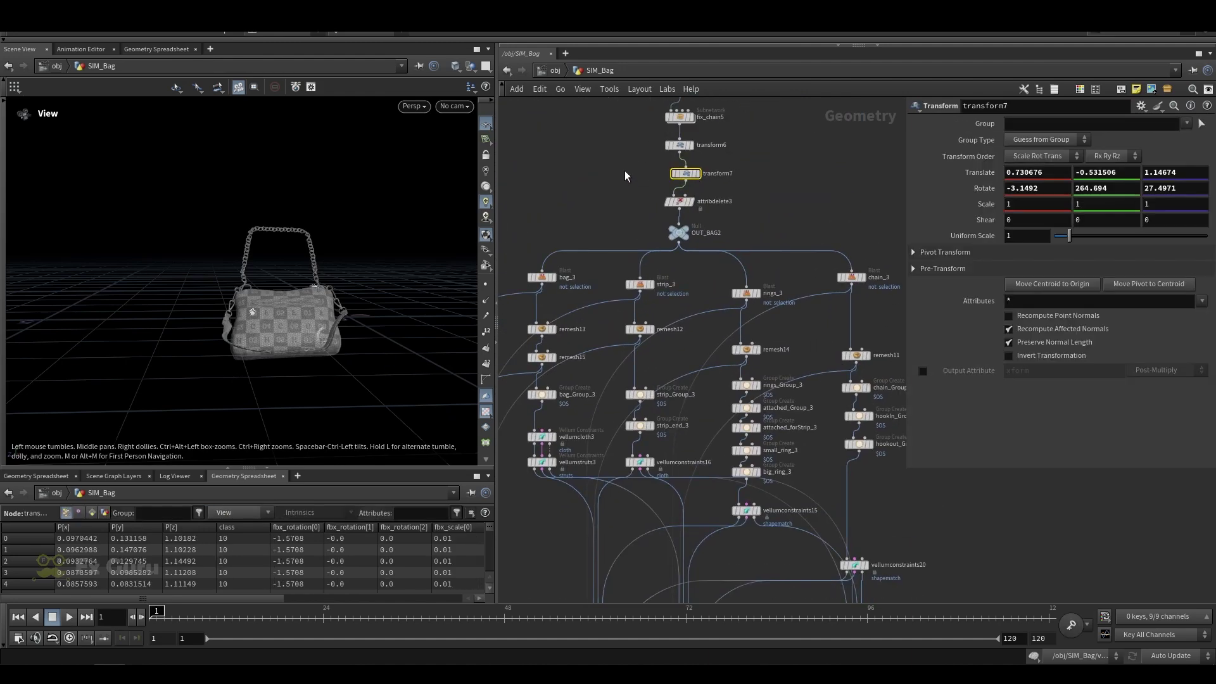
# Display merge11, merge12 and merge13 in turn to check how the three bags' outputs are combined for the solver.
pyautogui.scroll(-5, 790, 173)
pyautogui.scroll(4, 727, 228)
pyautogui.scroll(7, 760, 242)
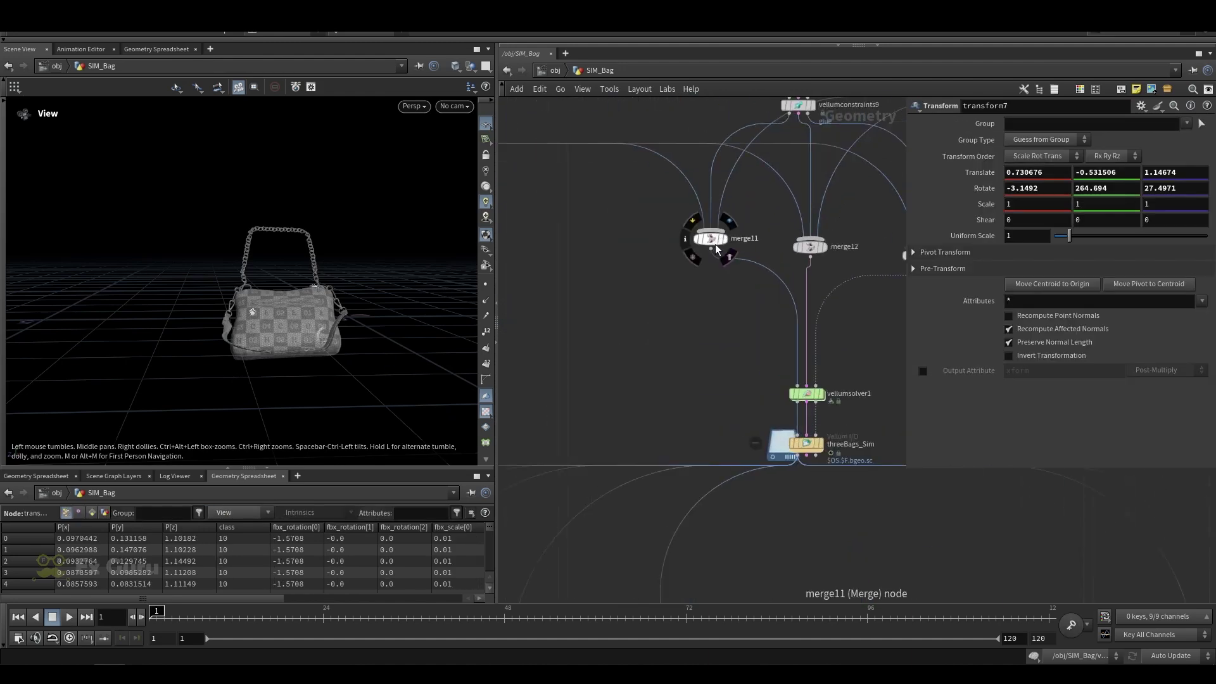
pyautogui.click(729, 239)
pyautogui.moveTo(730, 304); pyautogui.dragTo(563, 349, button='middle')
pyautogui.click(737, 294)
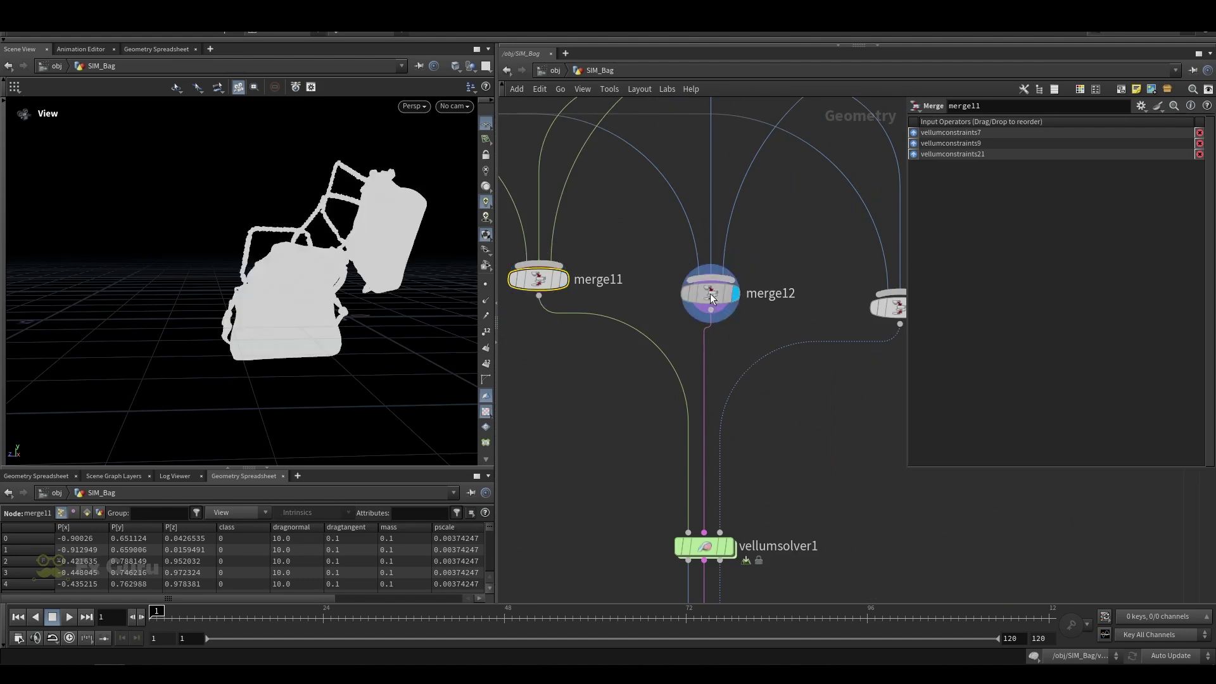
pyautogui.moveTo(766, 316); pyautogui.dragTo(606, 320, button='middle')
pyautogui.click(766, 312)
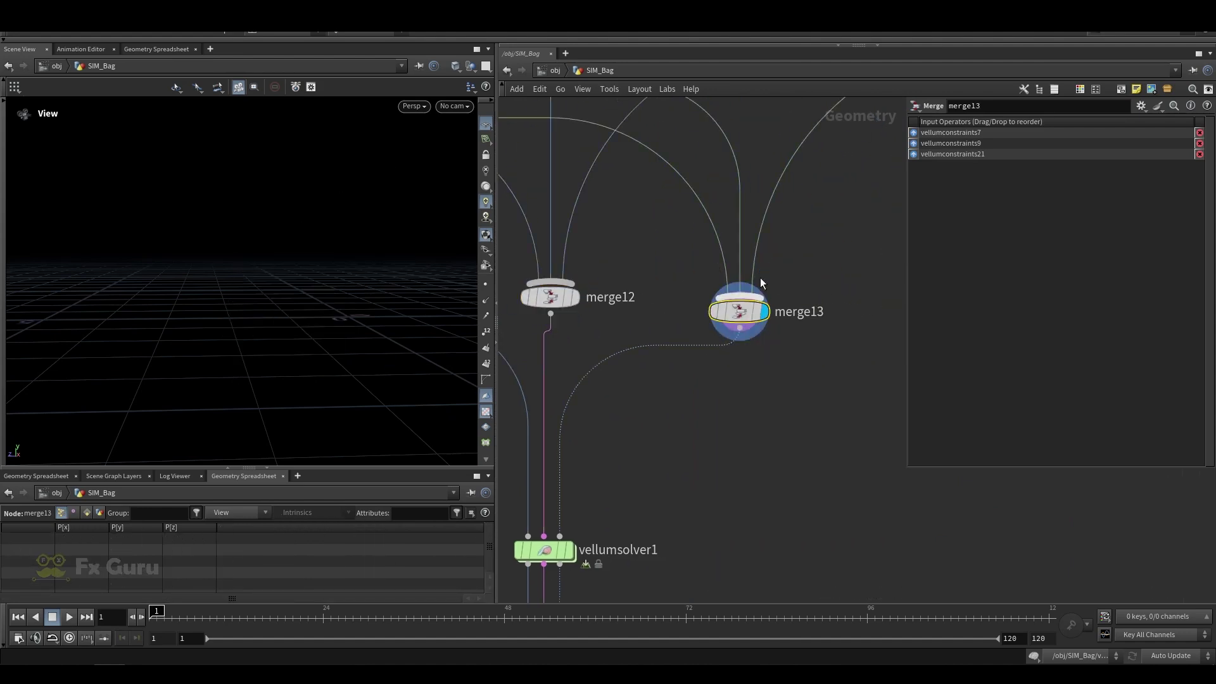
# Select vellumsolver1 and review its substeps, constraint iterations and collision pass settings.
pyautogui.scroll(-5, 760, 277)
pyautogui.scroll(5, 652, 332)
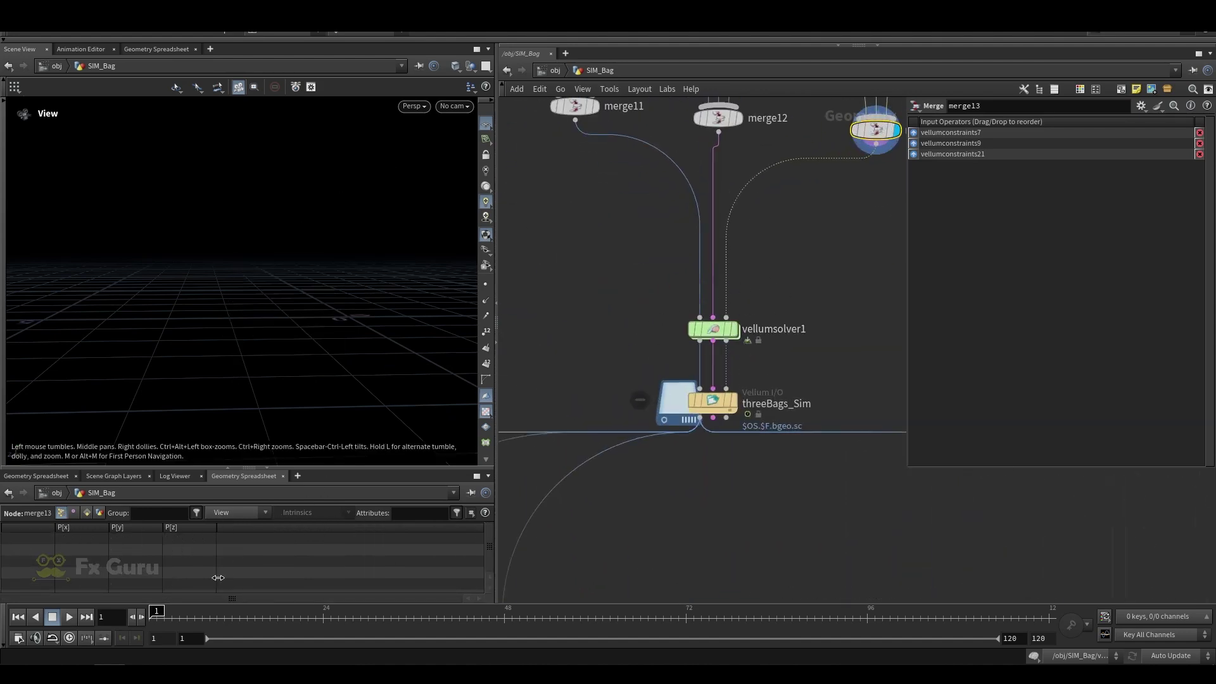
pyautogui.moveTo(769, 292); pyautogui.dragTo(596, 361)
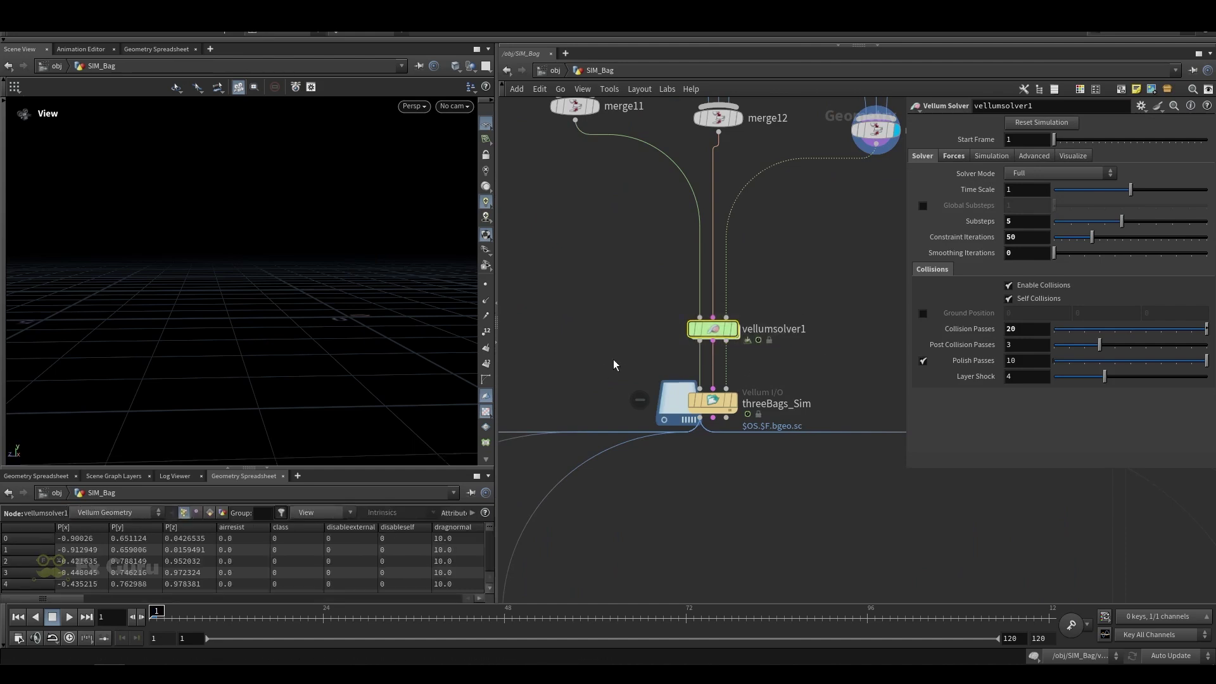
pyautogui.moveTo(1019, 222); pyautogui.dragTo(1001, 222)
pyautogui.press('Tab')
pyautogui.press('End')
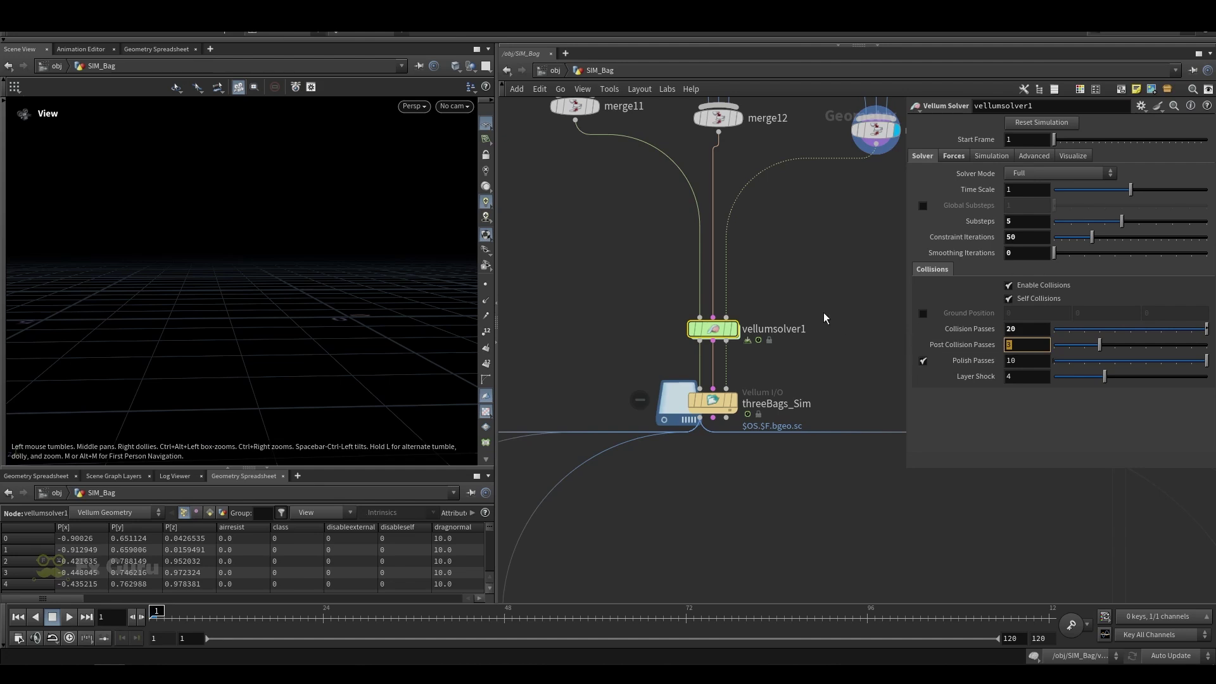
pyautogui.click(843, 296)
# Review the Forces, Simulation, Advanced and Visualize settings of vellumsolver1.
pyautogui.click(953, 156)
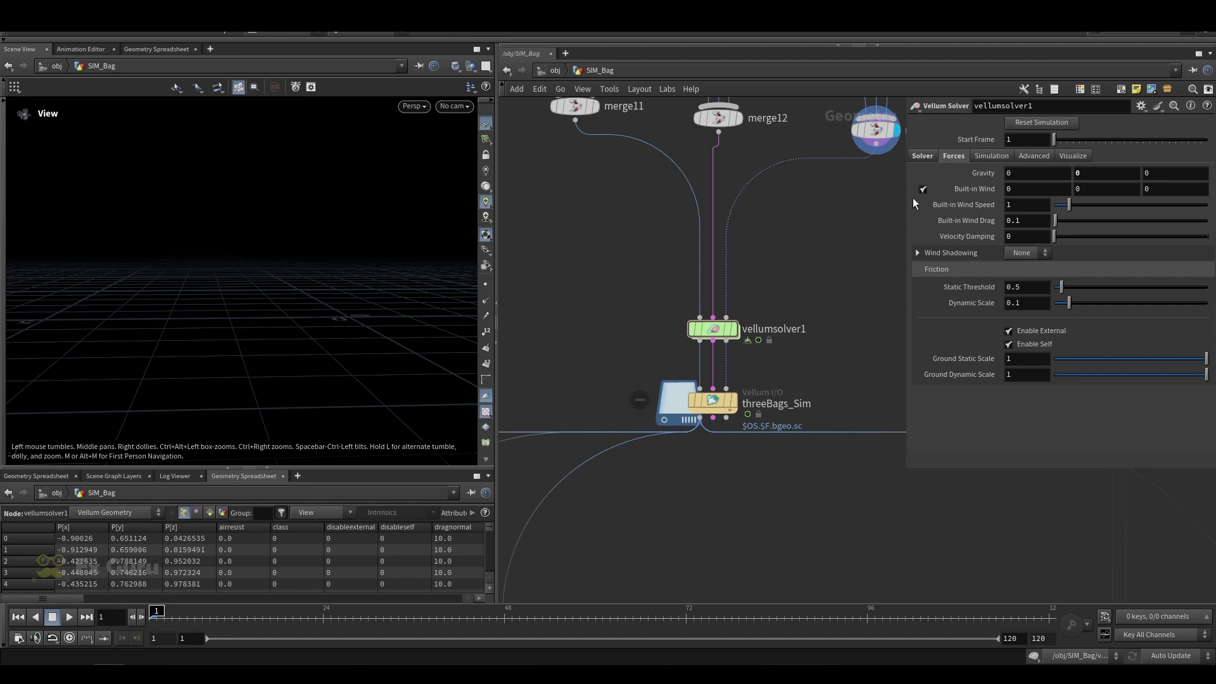
pyautogui.click(991, 156)
pyautogui.click(1017, 154)
pyautogui.click(1059, 155)
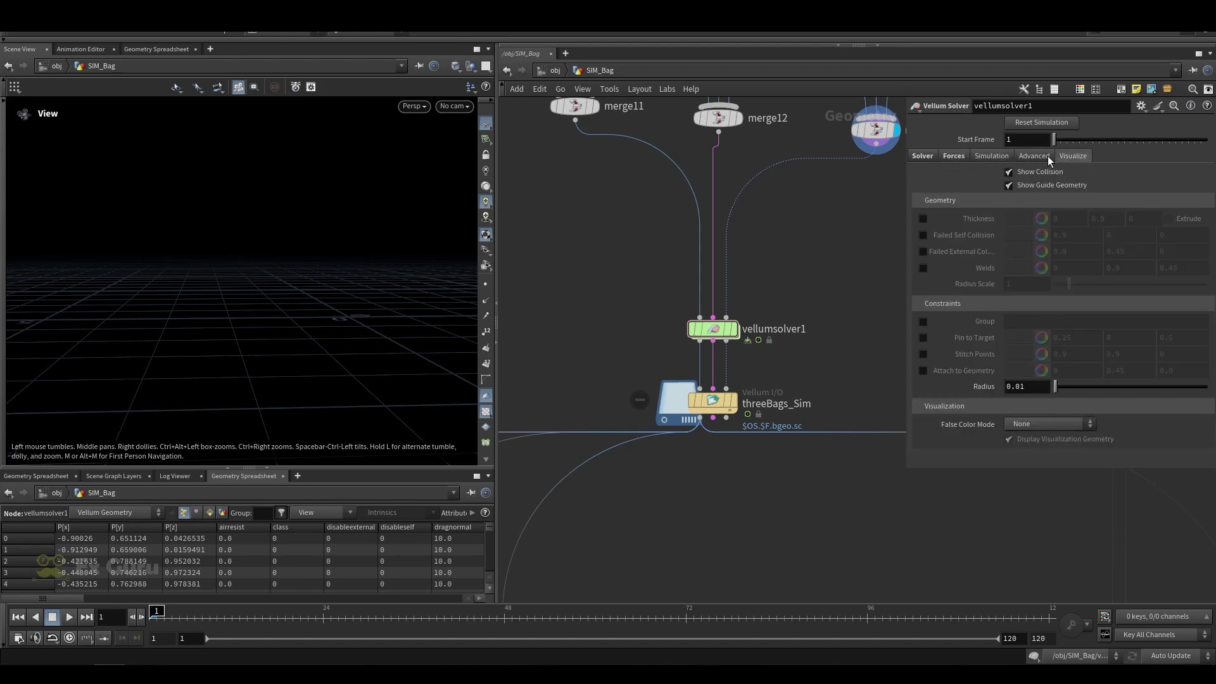
pyautogui.click(1048, 156)
pyautogui.click(988, 158)
# Open the forces network inside vellumsolver1, review the popwind1 wind and noise settings, and return to SIM_Bag.
pyautogui.doubleClick(722, 331)
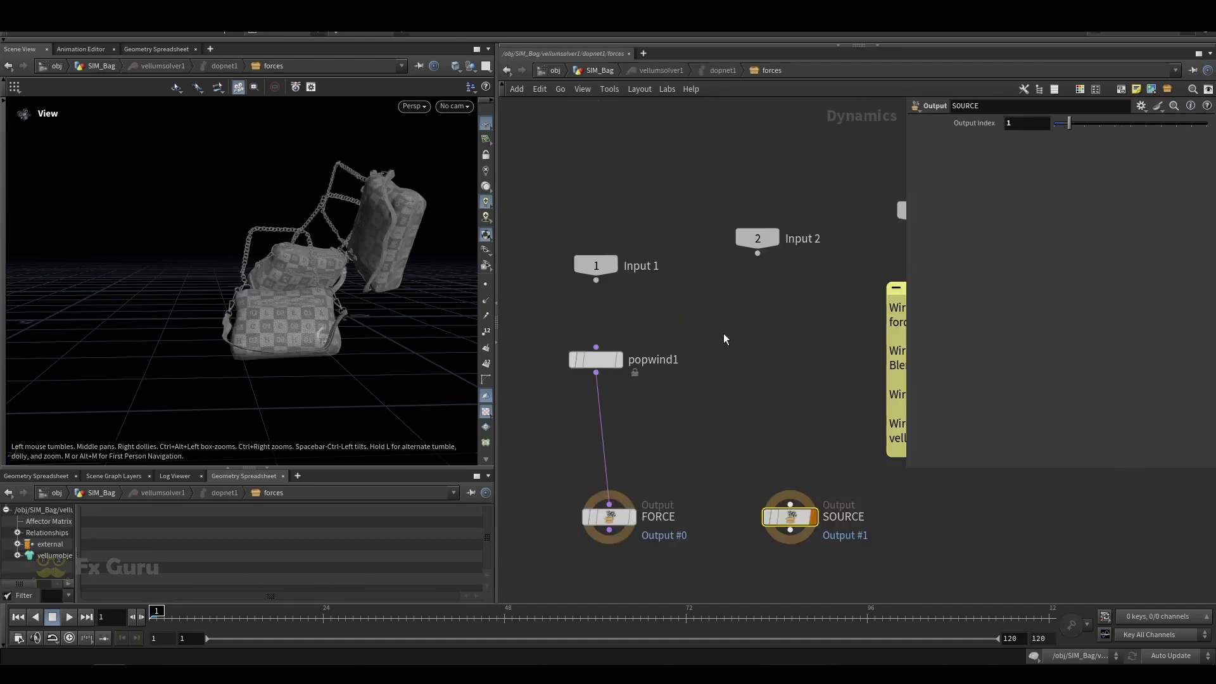
pyautogui.moveTo(662, 306); pyautogui.dragTo(493, 399)
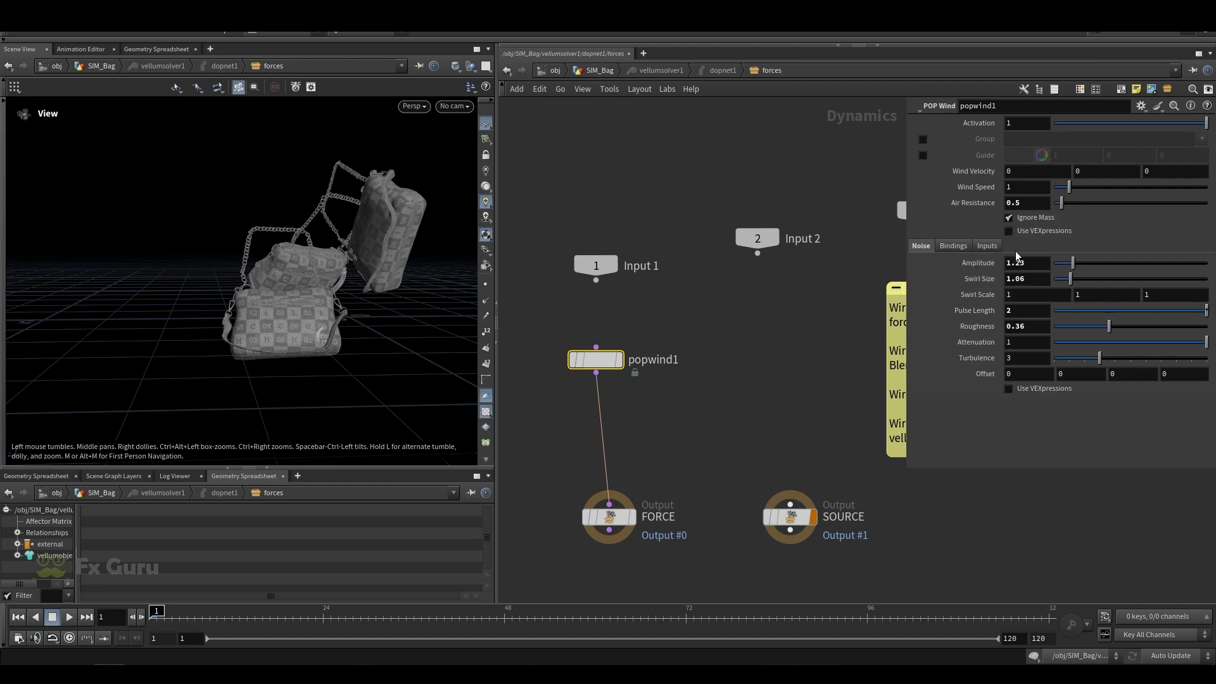
pyautogui.scroll(-4, 682, 344)
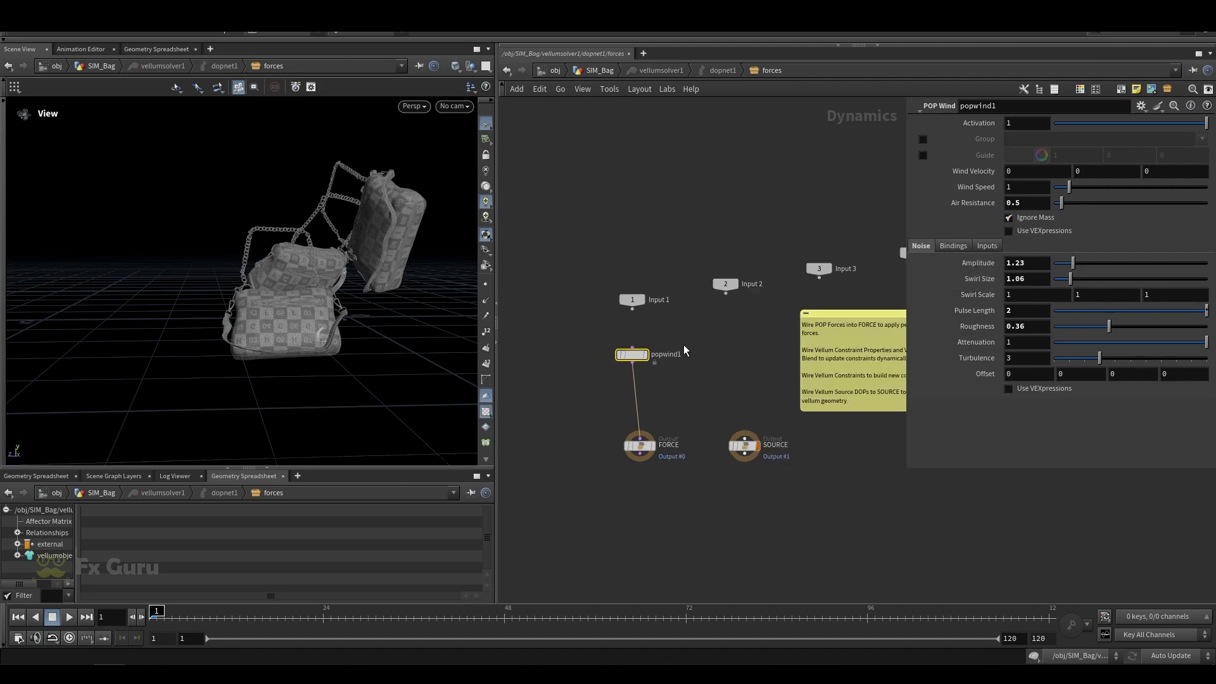
pyautogui.scroll(4, 678, 349)
pyautogui.click(613, 70)
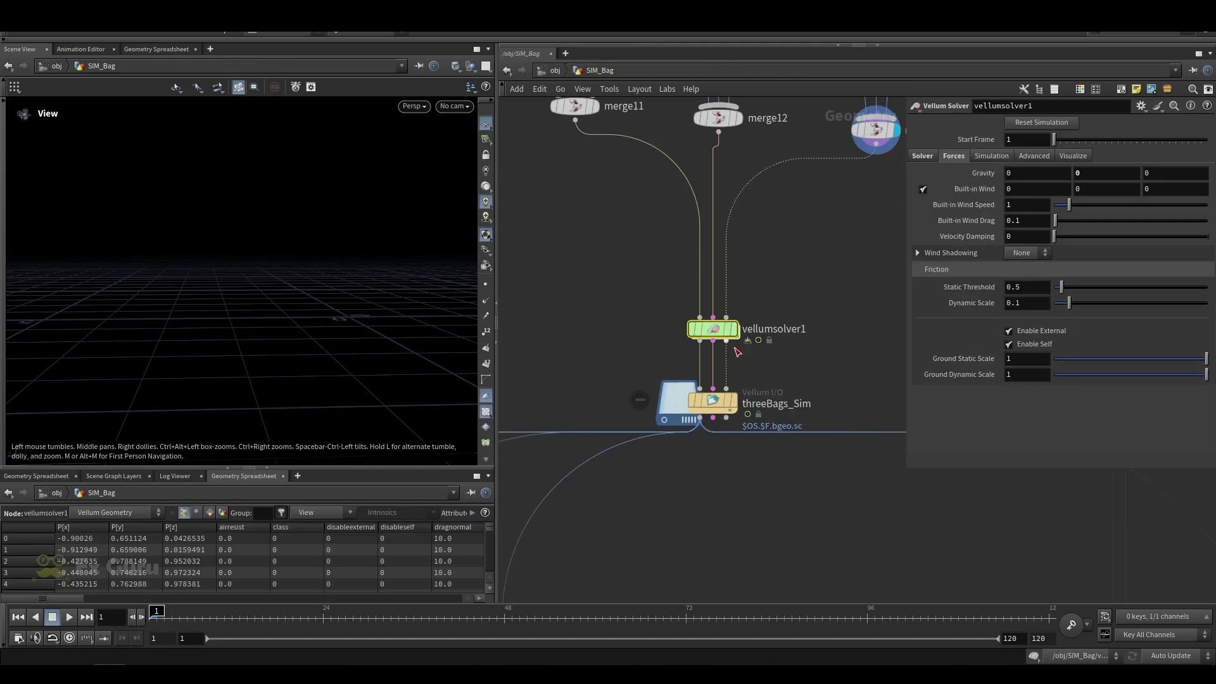
# Display the threeBags_Sim cache, play the simulation, and inspect the three bags from several angles.
pyautogui.click(728, 375)
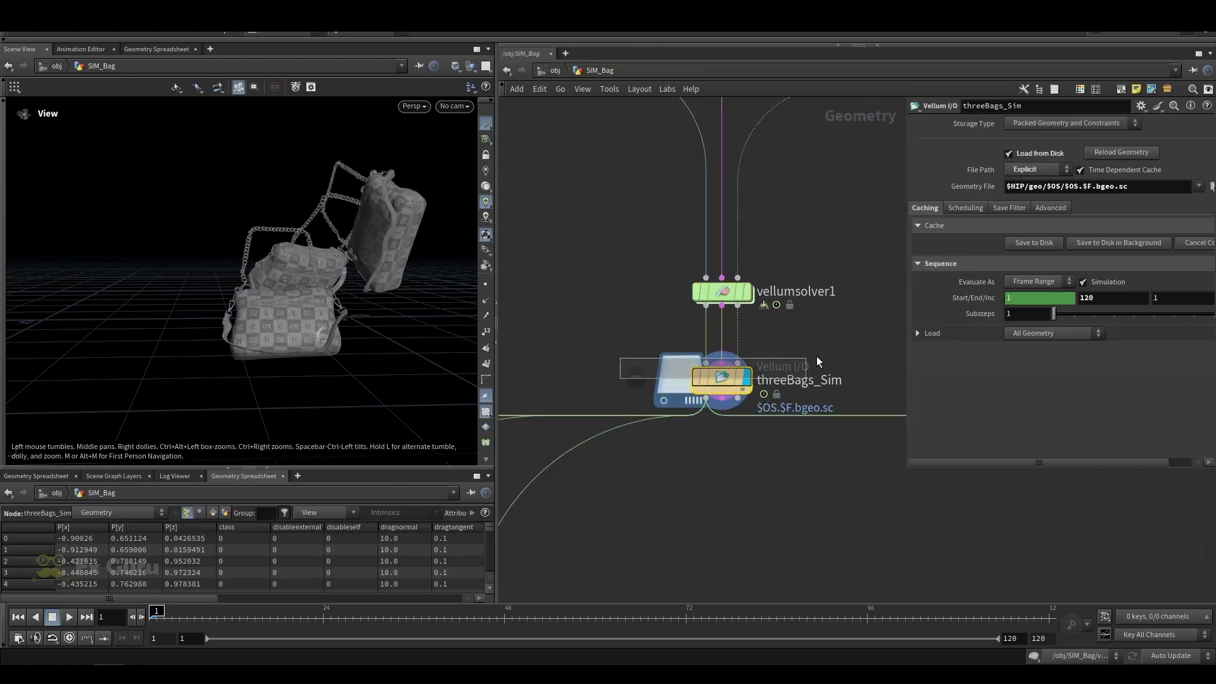
pyautogui.scroll(-5, 617, 355)
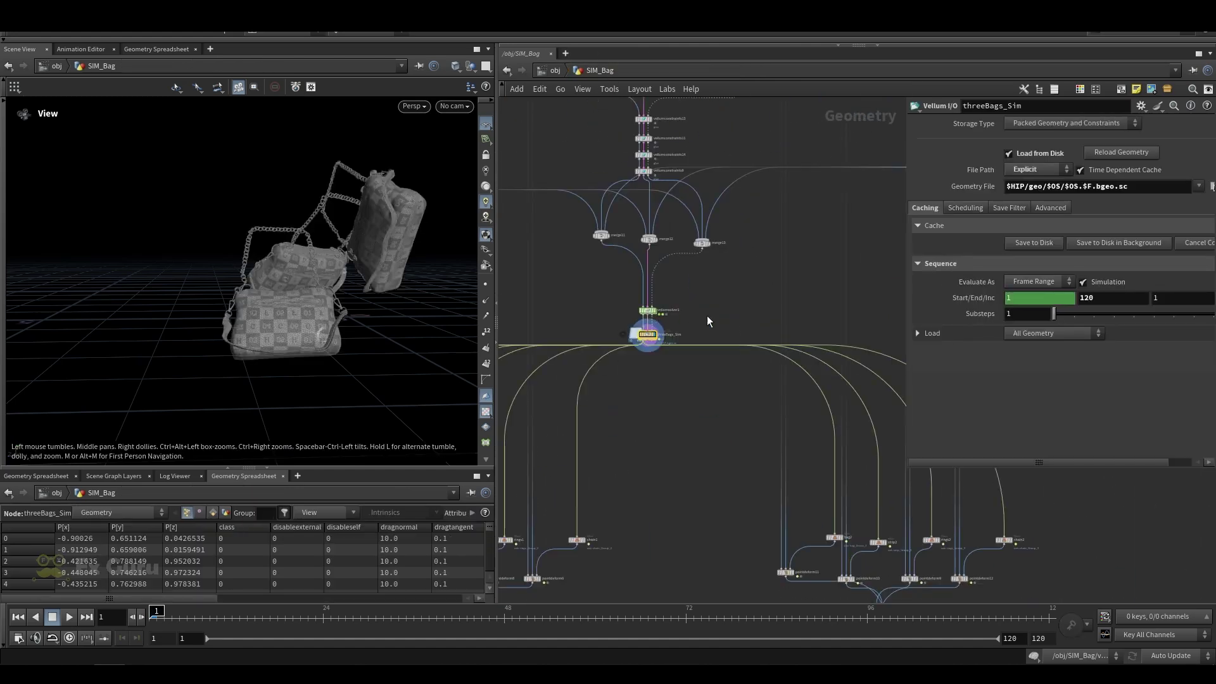
pyautogui.click(68, 618)
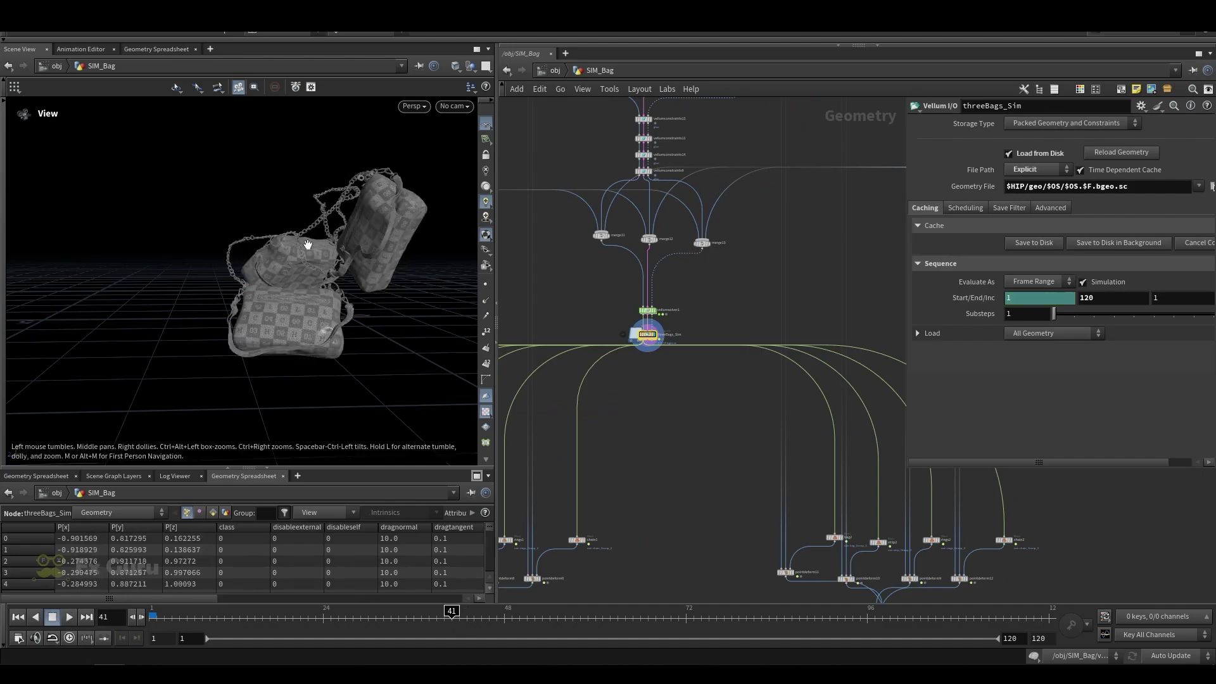
pyautogui.moveTo(307, 244); pyautogui.dragTo(288, 220)
pyautogui.scroll(4, 344, 249)
pyautogui.scroll(-4, 217, 218)
pyautogui.moveTo(196, 185); pyautogui.dragTo(295, 219)
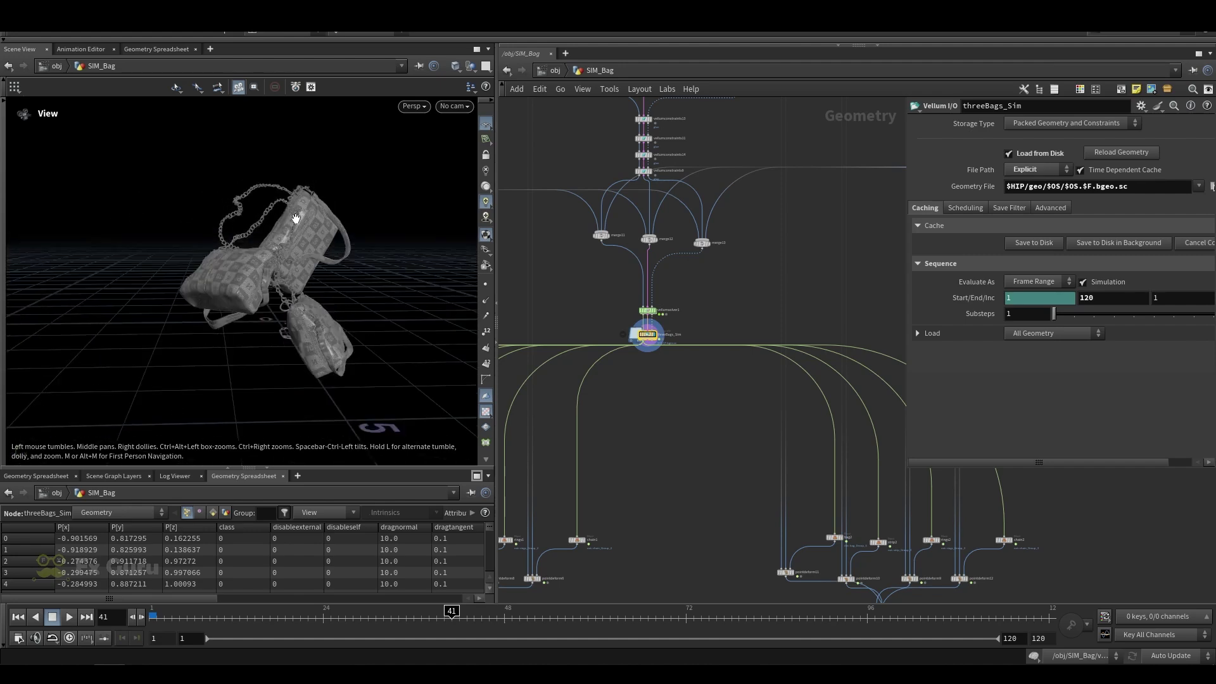
pyautogui.moveTo(262, 353); pyautogui.dragTo(233, 337)
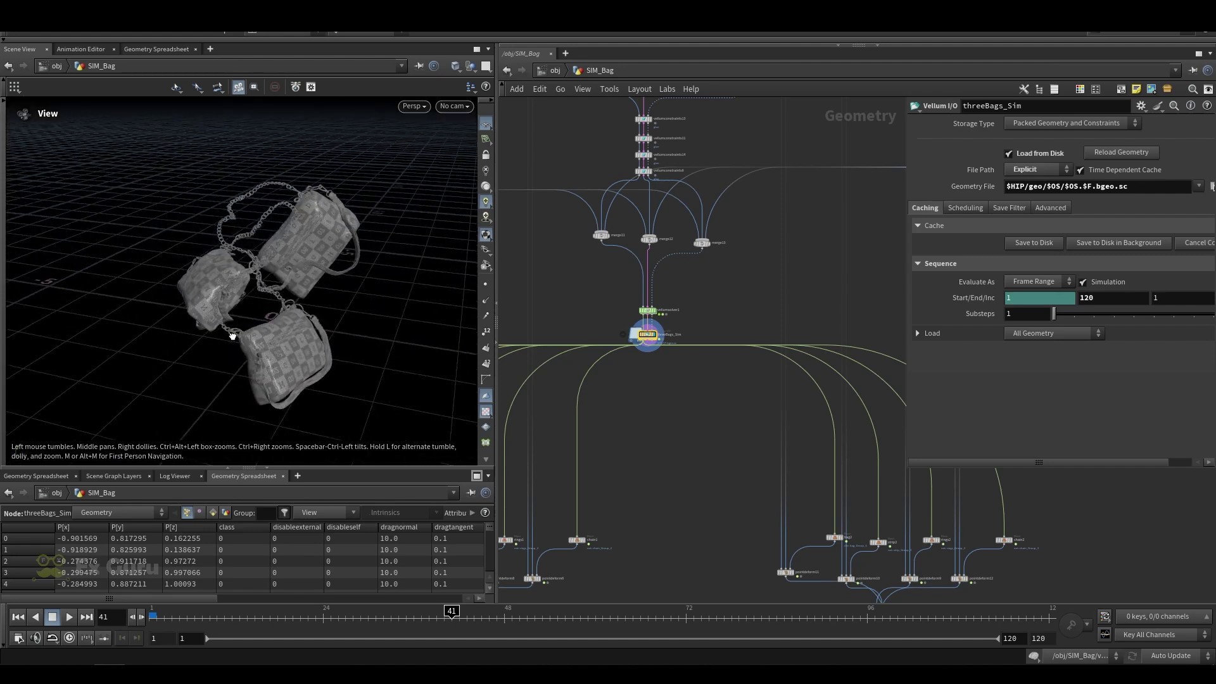
pyautogui.moveTo(237, 257); pyautogui.dragTo(238, 269, button='right')
# Display the bag Blast node in the first bag's output branch and examine the part isolated by bag_Group_1.
pyautogui.scroll(-6, 754, 208)
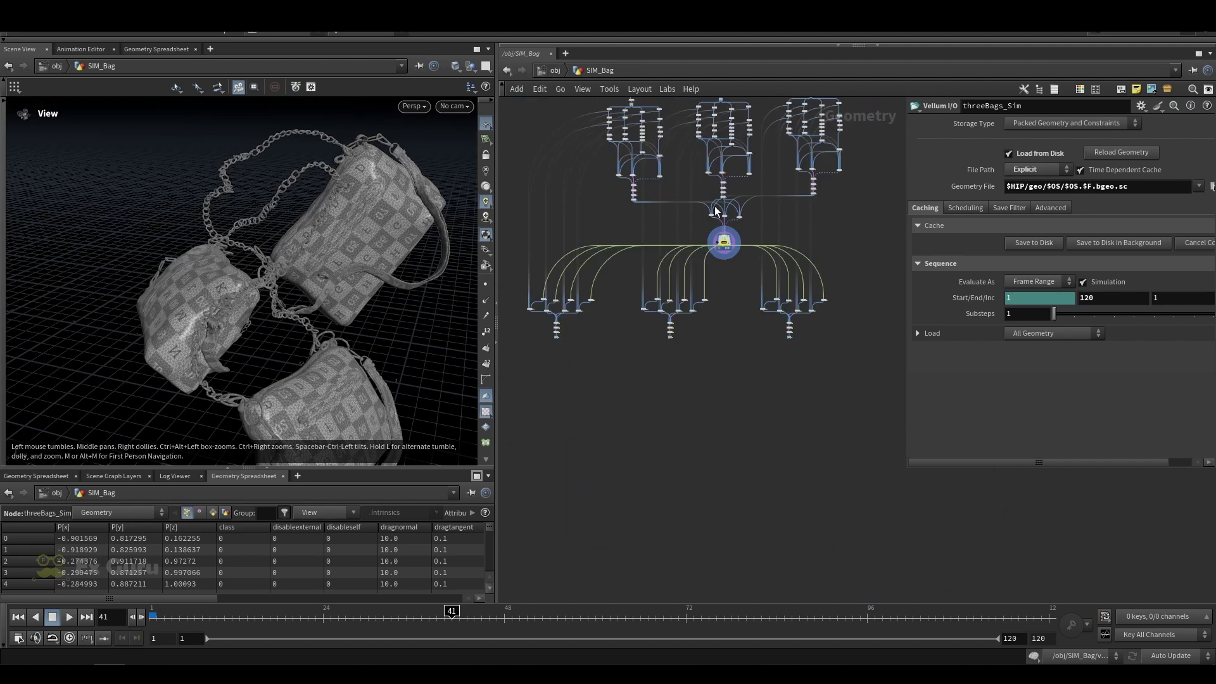
pyautogui.scroll(3, 635, 276)
pyautogui.scroll(2, 639, 266)
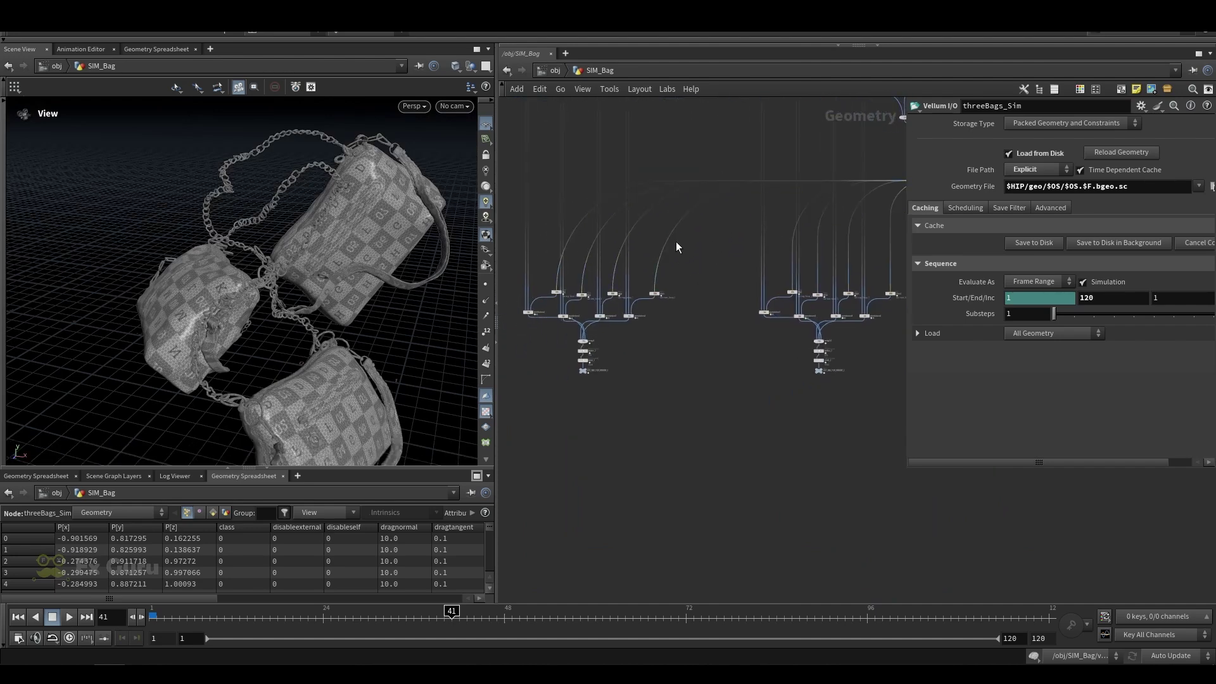
pyautogui.scroll(-2, 704, 152)
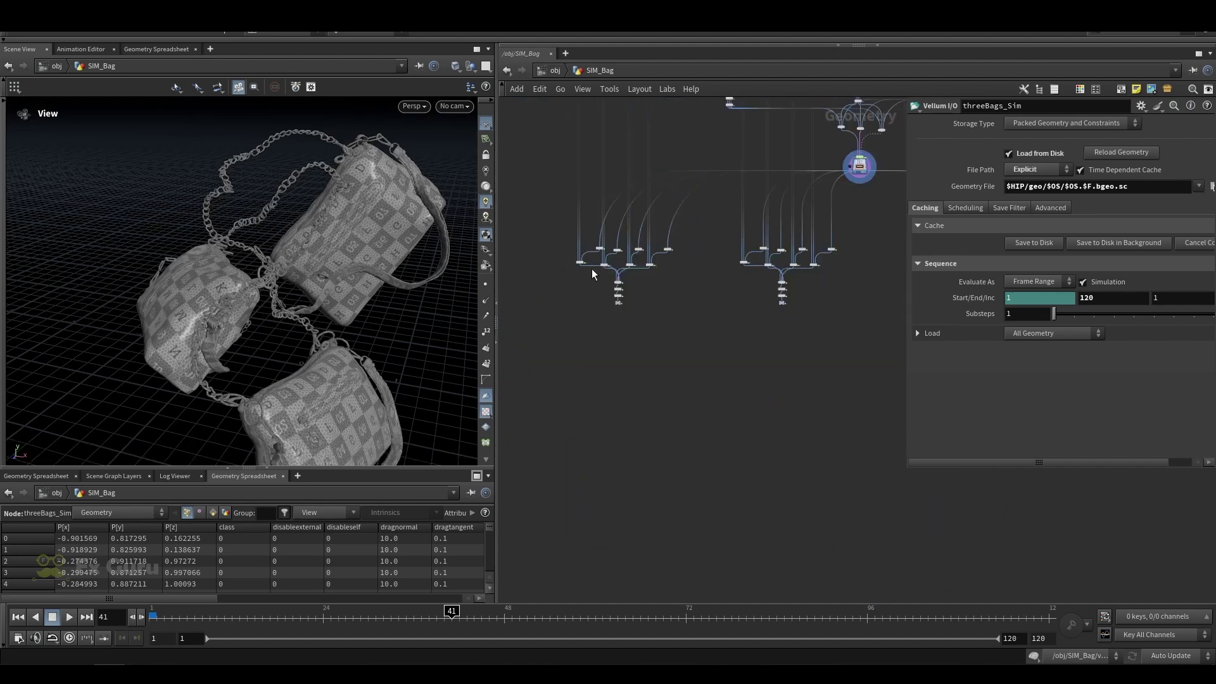
pyautogui.scroll(6, 591, 268)
pyautogui.scroll(3, 564, 270)
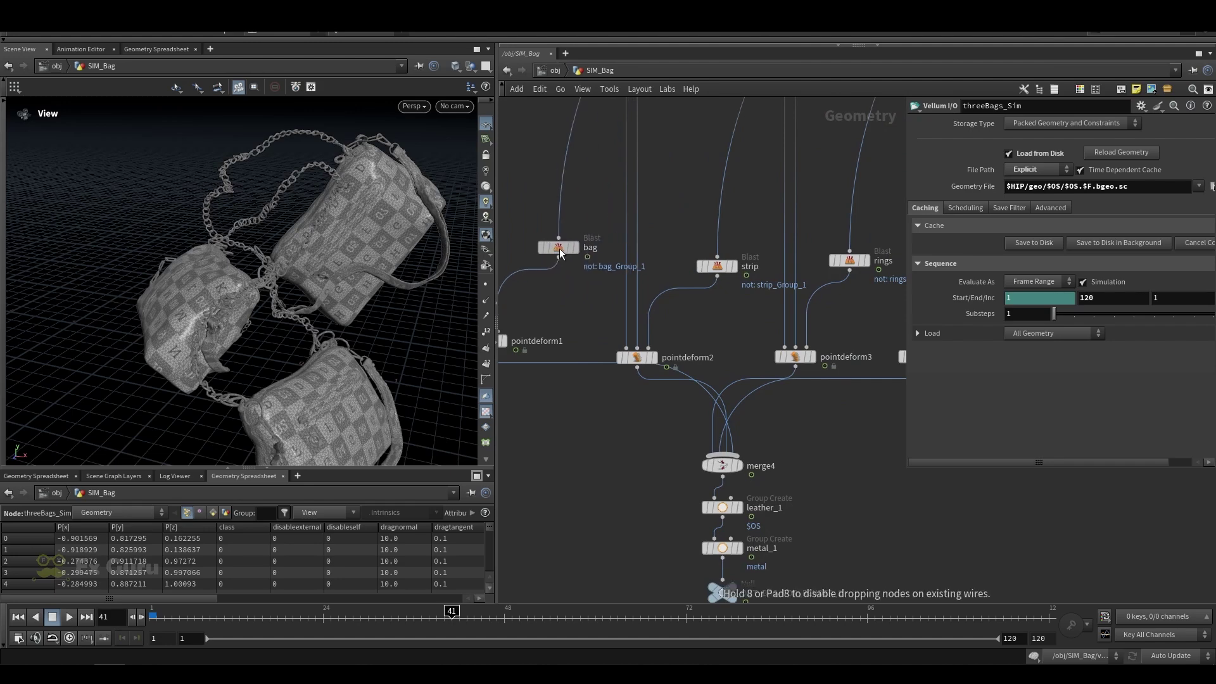
pyautogui.scroll(-5, 580, 248)
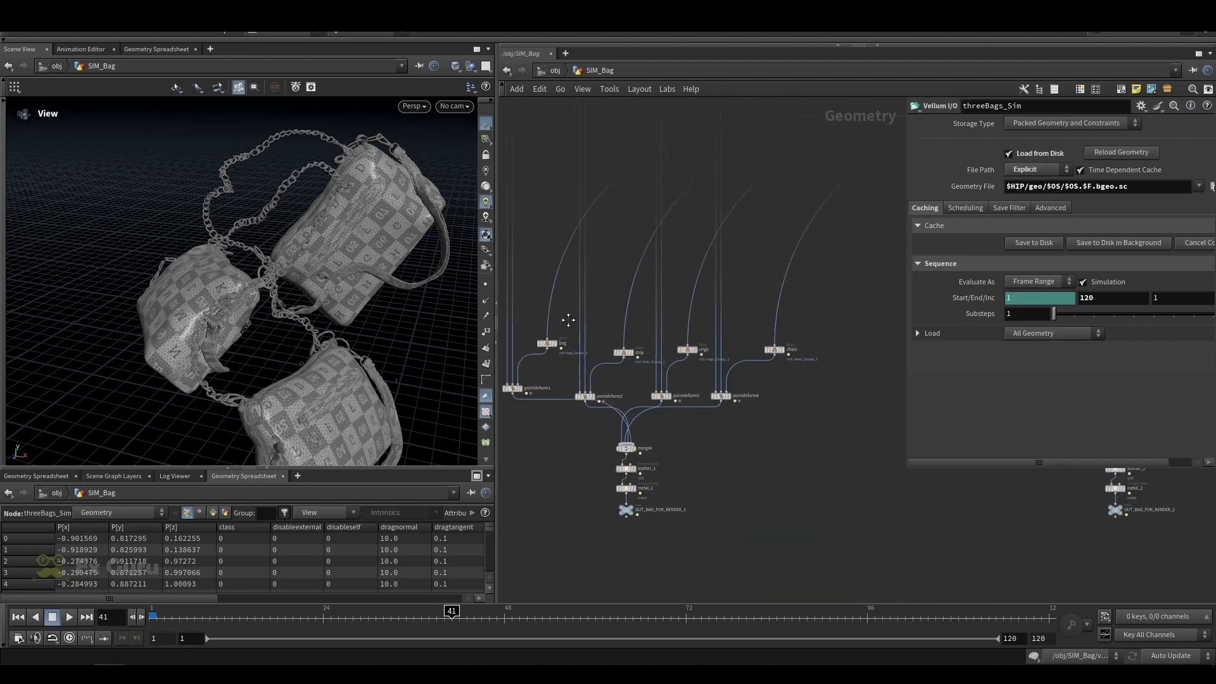
pyautogui.scroll(2, 602, 359)
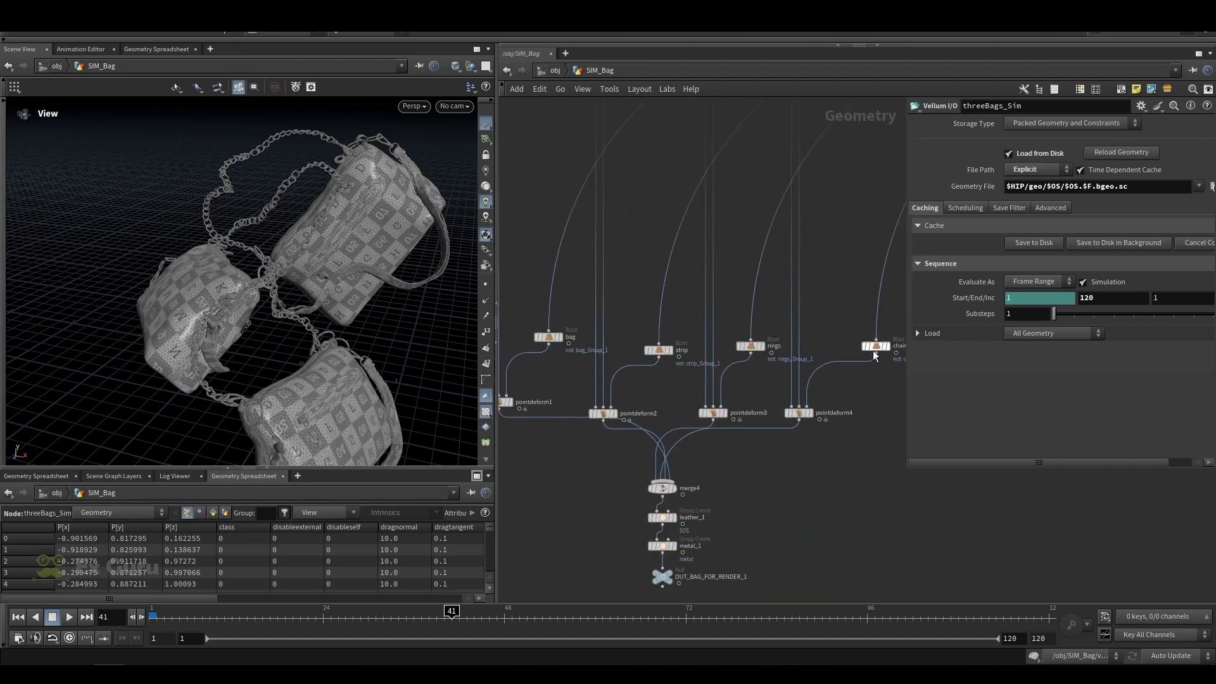
pyautogui.click(561, 337)
pyautogui.click(547, 337)
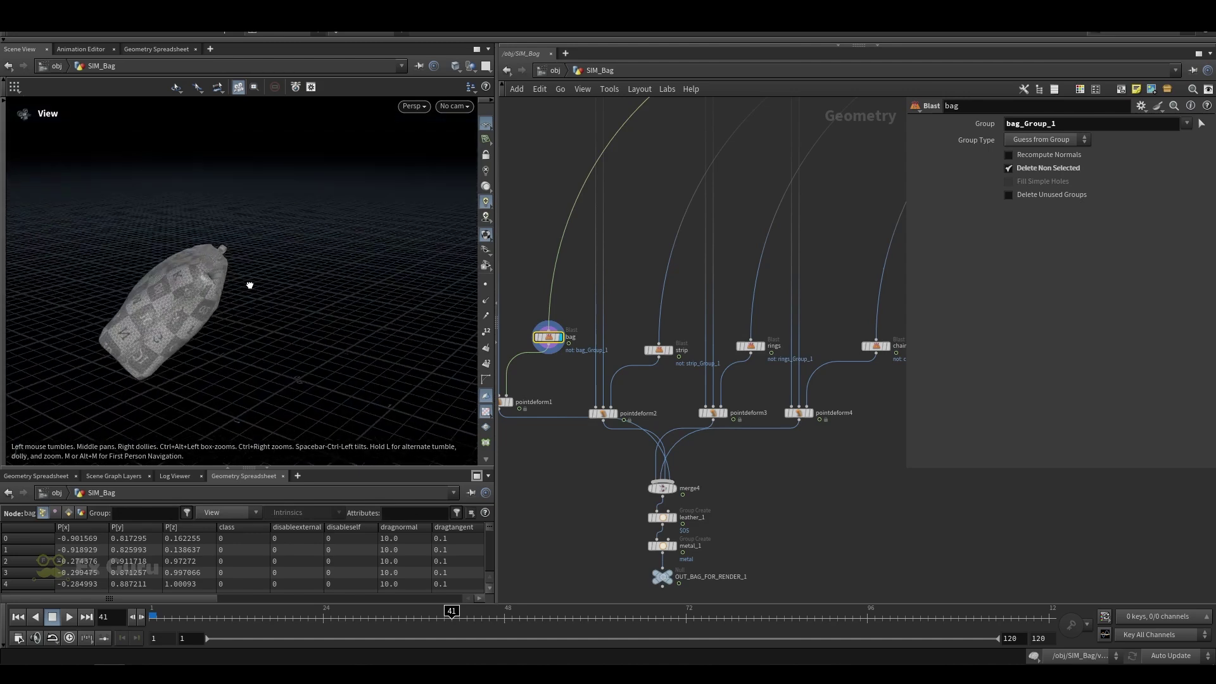
pyautogui.scroll(4, 215, 280)
pyautogui.moveTo(217, 276); pyautogui.dragTo(209, 283)
# Display pointdeform1 and trace its inputs upstream to the first bag's bag_1 and remesh nodes.
pyautogui.moveTo(523, 364); pyautogui.dragTo(605, 349, button='middle')
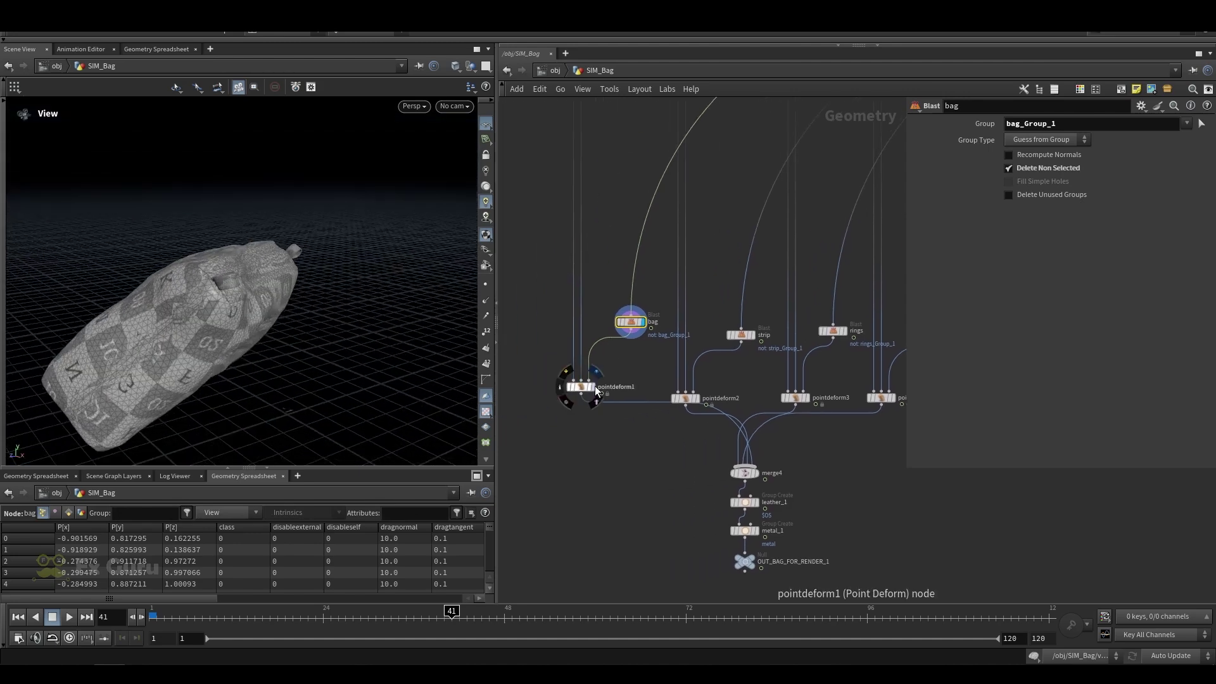
pyautogui.click(593, 387)
pyautogui.click(581, 386)
pyautogui.scroll(-6, 589, 340)
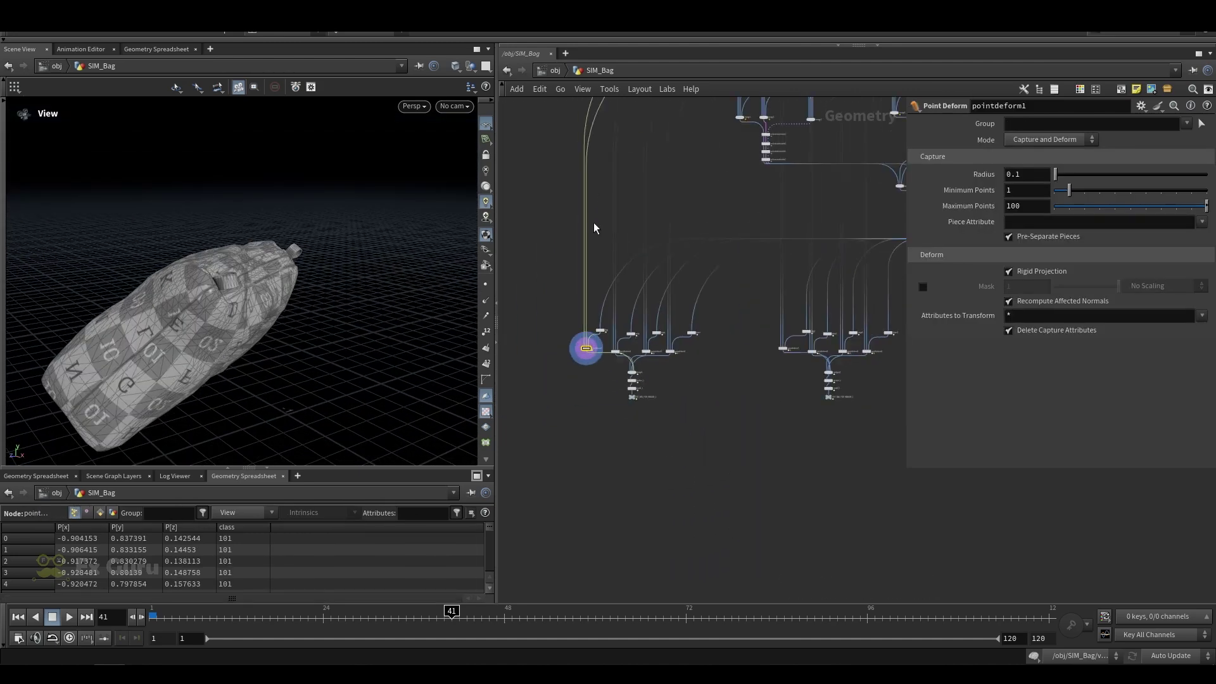
pyautogui.scroll(5, 594, 228)
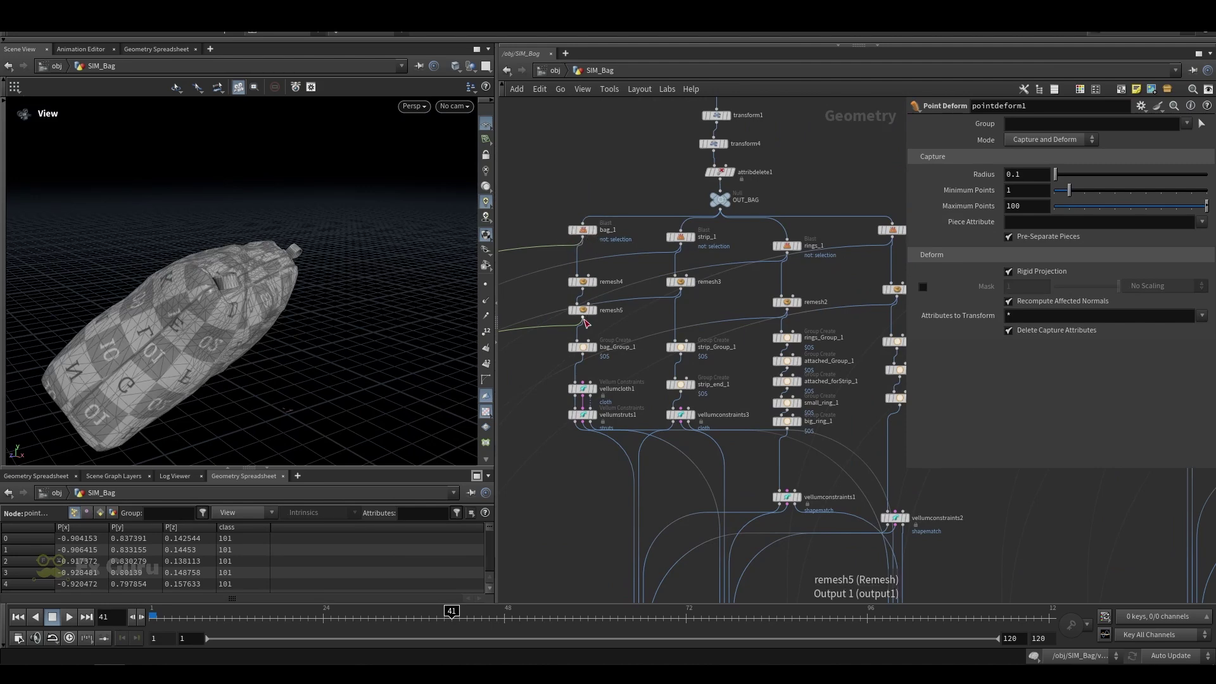
pyautogui.moveTo(234, 290)
pyautogui.mouseDown()
pyautogui.moveTo(238, 309)
pyautogui.moveTo(229, 300)
pyautogui.mouseUp()
# Return to pointdeform1 below the bag Blast, scrub to frame 63, and inspect the deformed bag body.
pyautogui.scroll(-6, 627, 322)
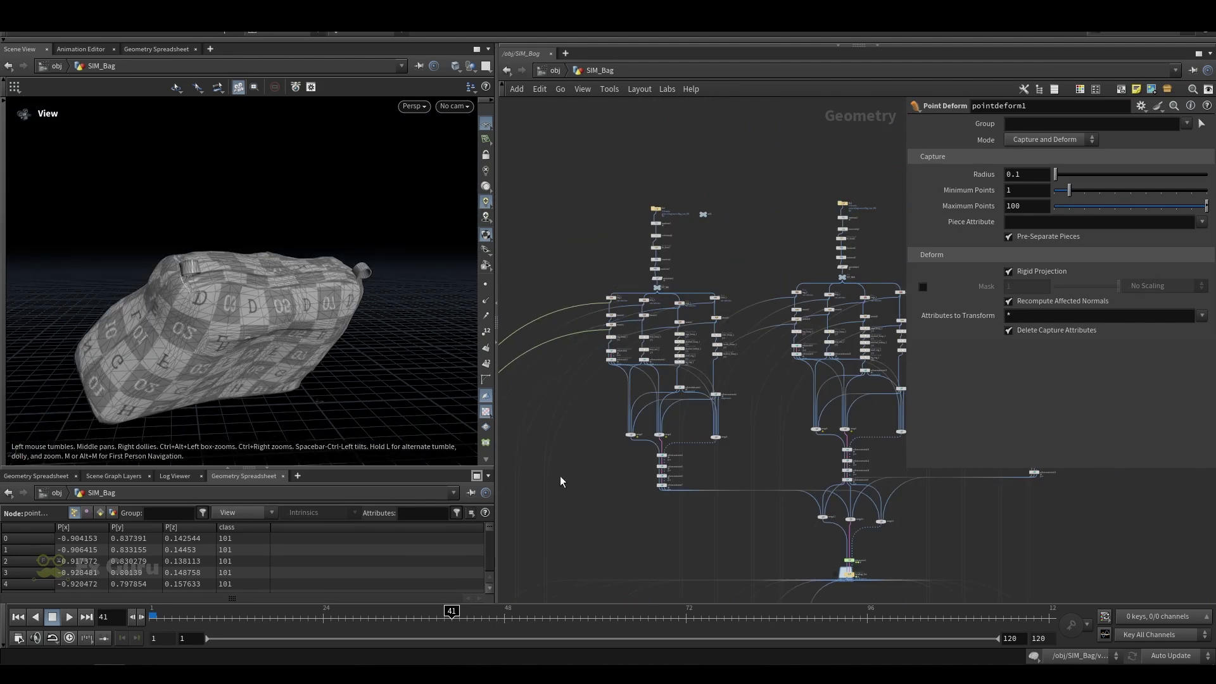
pyautogui.scroll(-3, 563, 480)
pyautogui.moveTo(570, 462); pyautogui.dragTo(646, 232, button='middle')
pyautogui.scroll(6, 581, 344)
pyautogui.scroll(5, 563, 417)
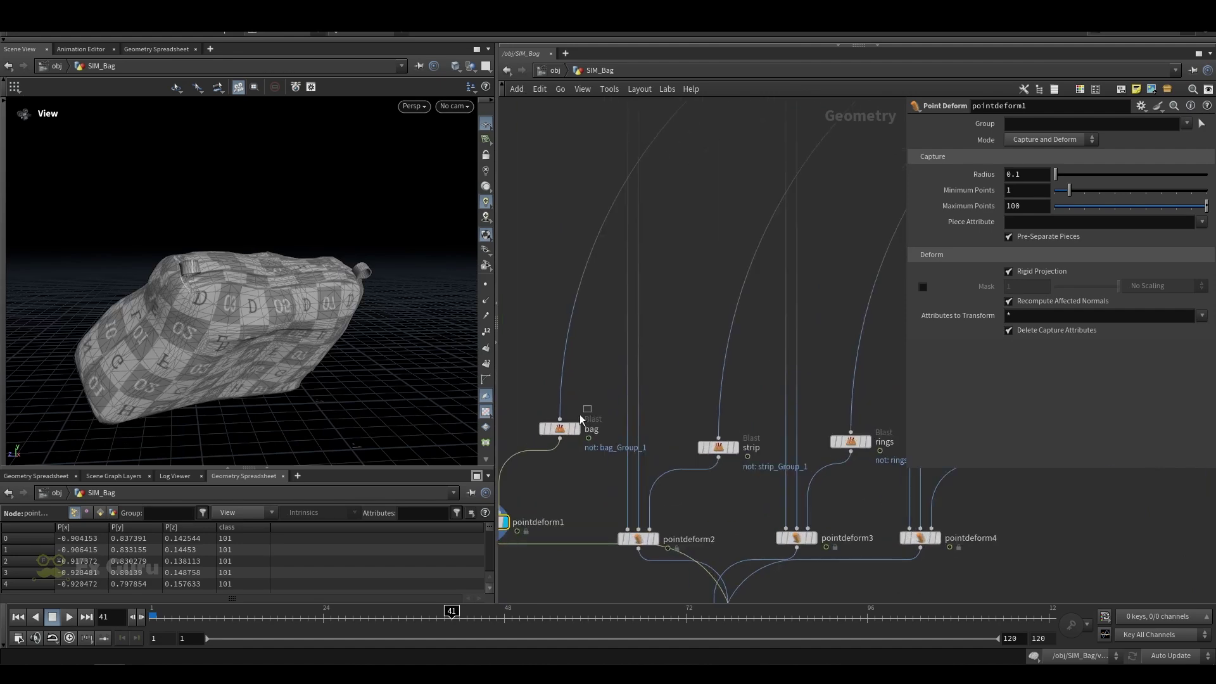
pyautogui.click(566, 420)
pyautogui.click(552, 415)
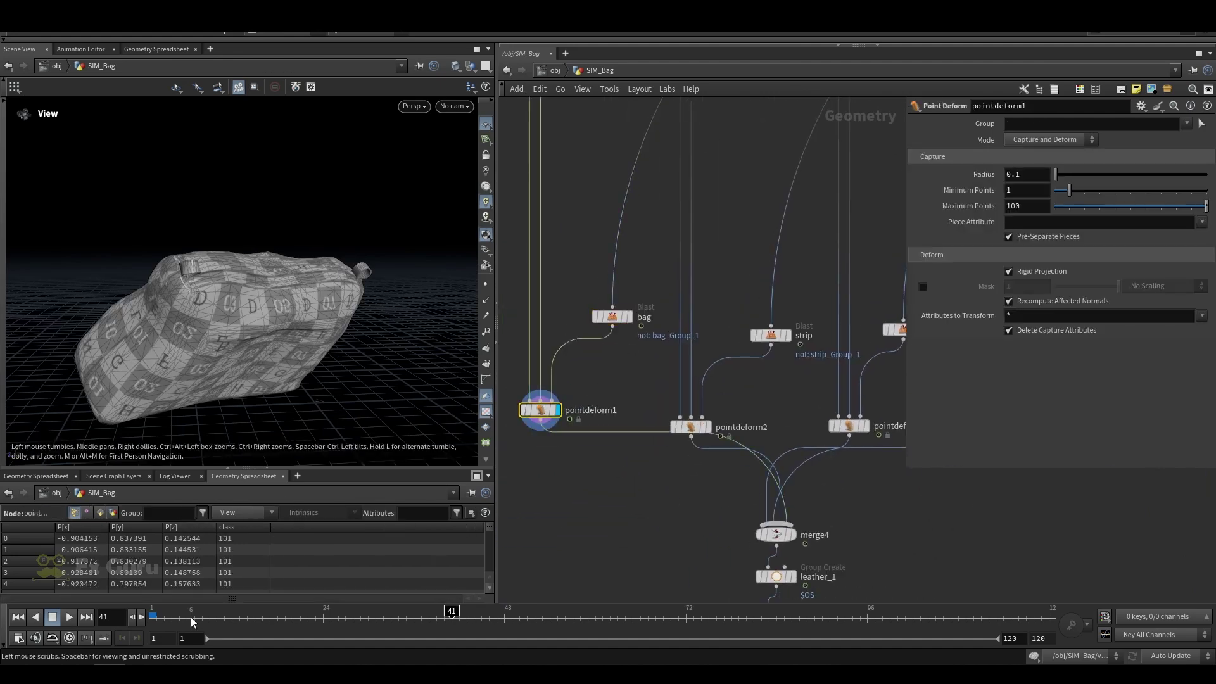
pyautogui.moveTo(300, 612); pyautogui.dragTo(617, 612)
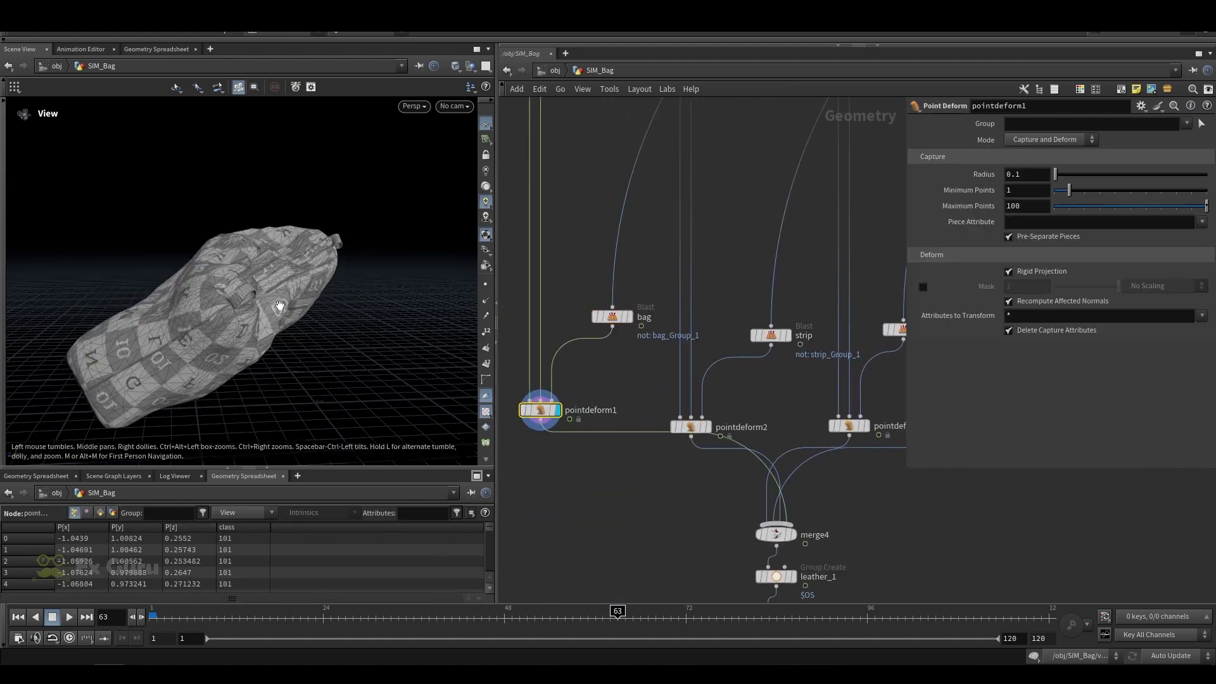
pyautogui.moveTo(283, 306); pyautogui.dragTo(405, 367)
pyautogui.scroll(-5, 564, 356)
pyautogui.scroll(5, 589, 368)
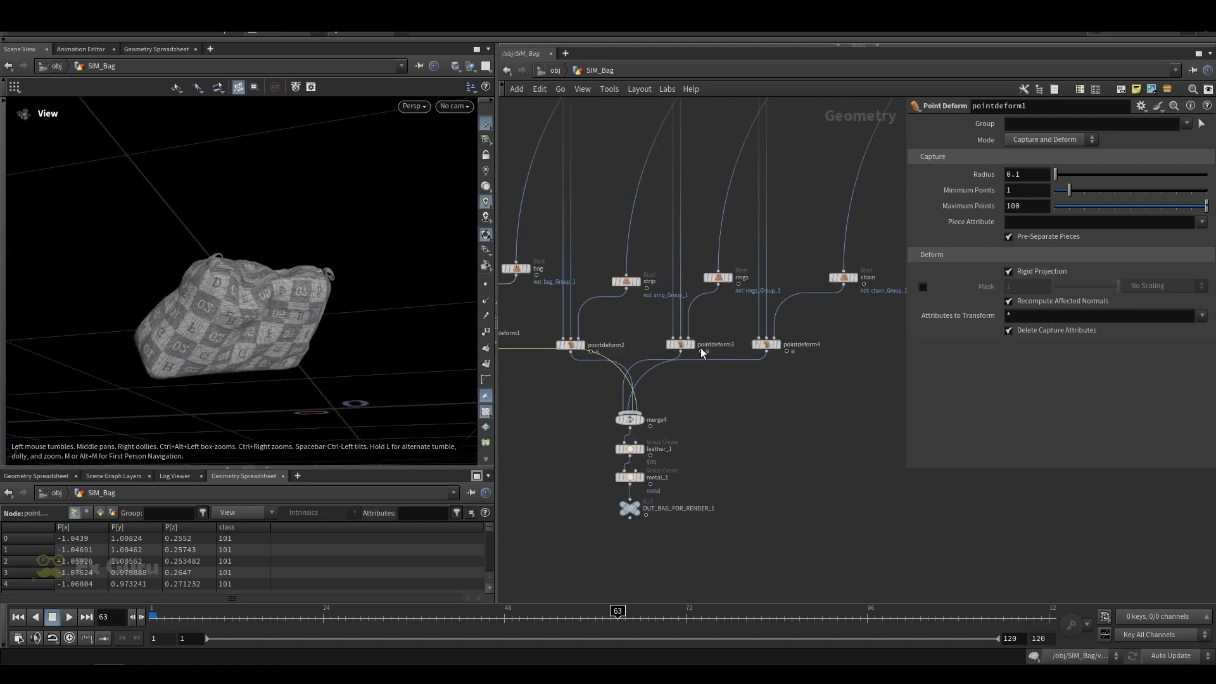
# Display merge4, leather_1 and metal_1 in turn to check the combined bag and its leather and metal groups.
pyautogui.click(633, 420)
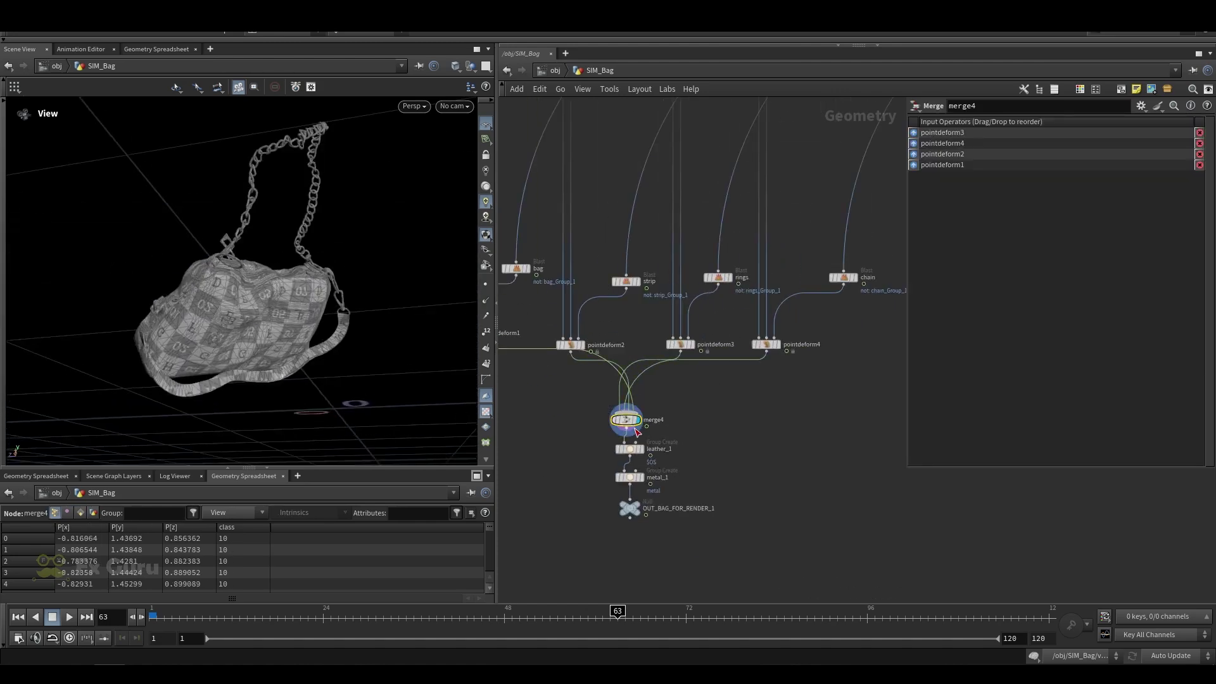
pyautogui.click(630, 449)
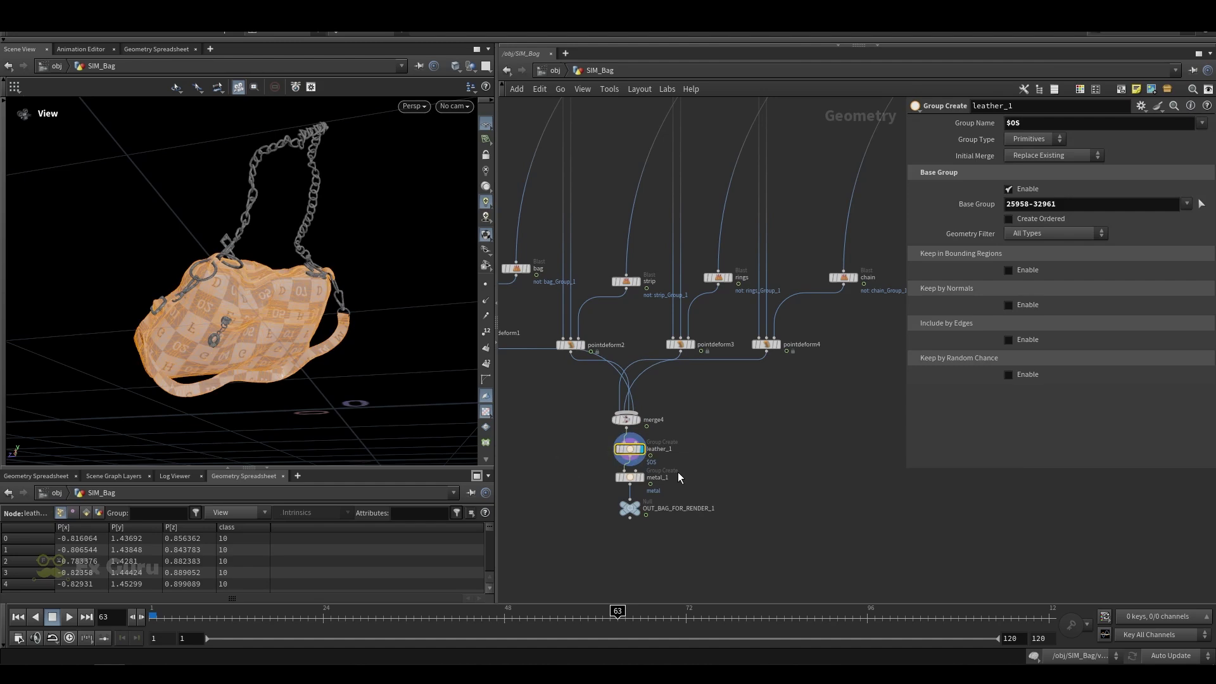
pyautogui.click(631, 476)
pyautogui.moveTo(178, 209); pyautogui.dragTo(318, 293)
pyautogui.scroll(5, 272, 254)
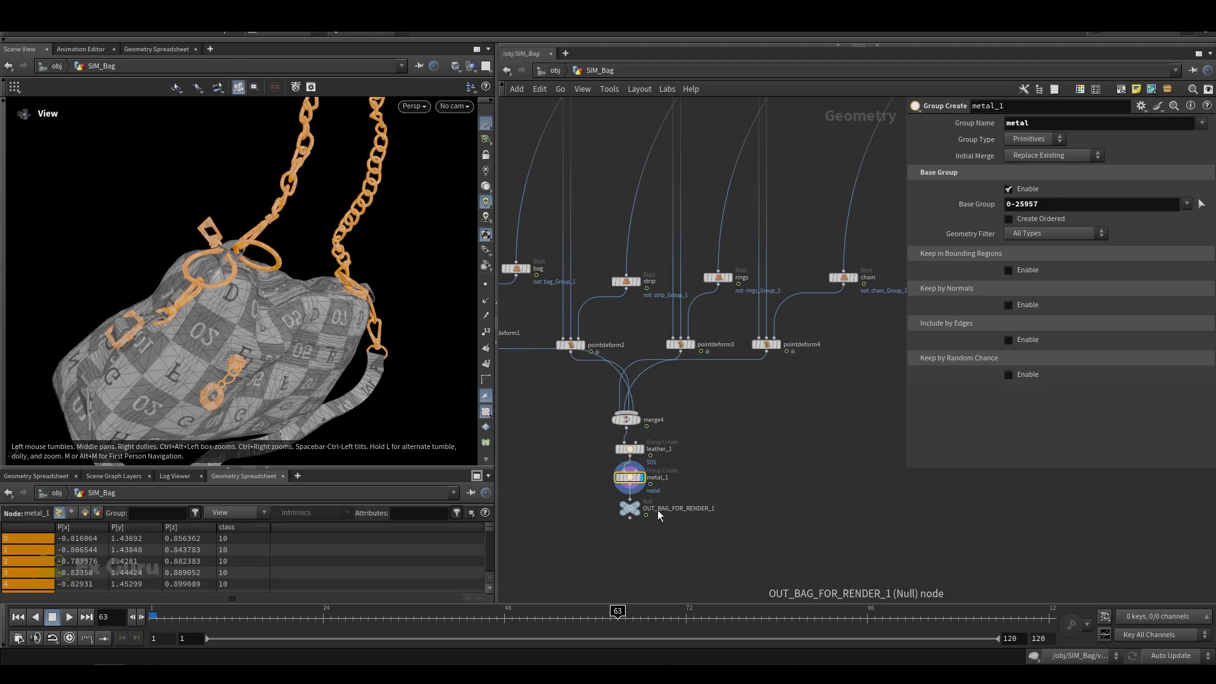
# Display the OUT_BAG_FOR_RENDER_1 null and inspect the first bag's final output.
pyautogui.scroll(3, 657, 510)
pyautogui.click(618, 506)
pyautogui.scroll(-2, 657, 509)
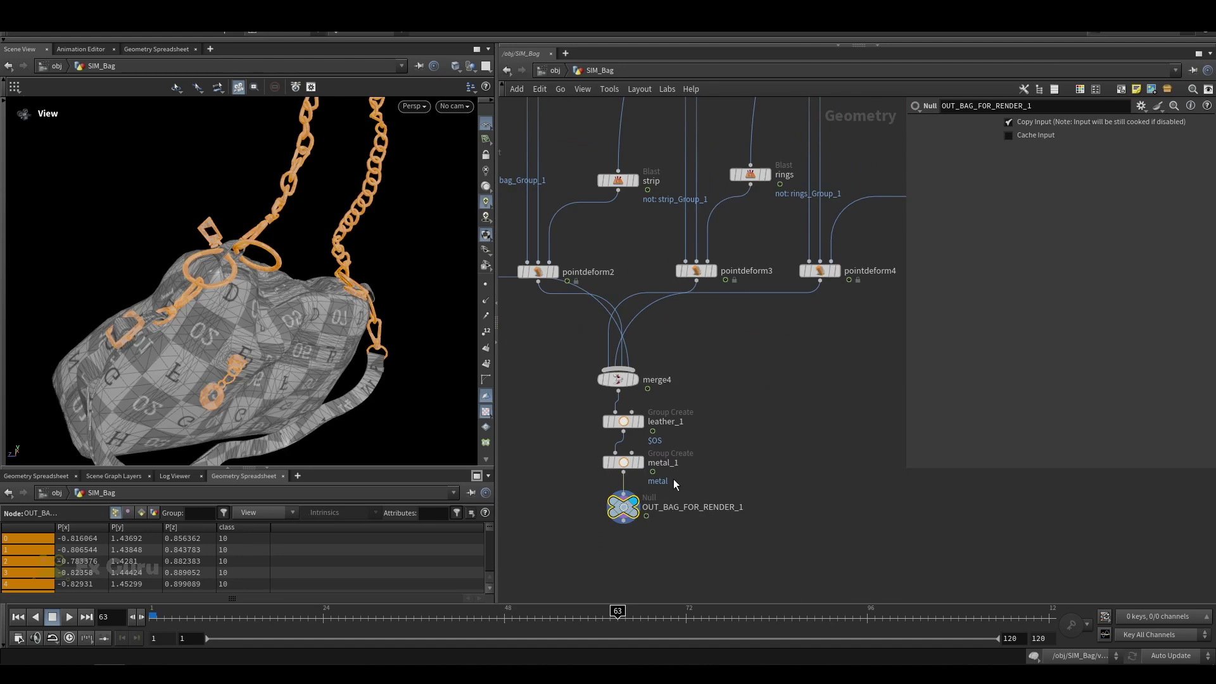
pyautogui.scroll(-5, 258, 303)
pyautogui.moveTo(258, 302); pyautogui.dragTo(435, 291)
pyautogui.scroll(-8, 753, 354)
pyautogui.scroll(6, 670, 352)
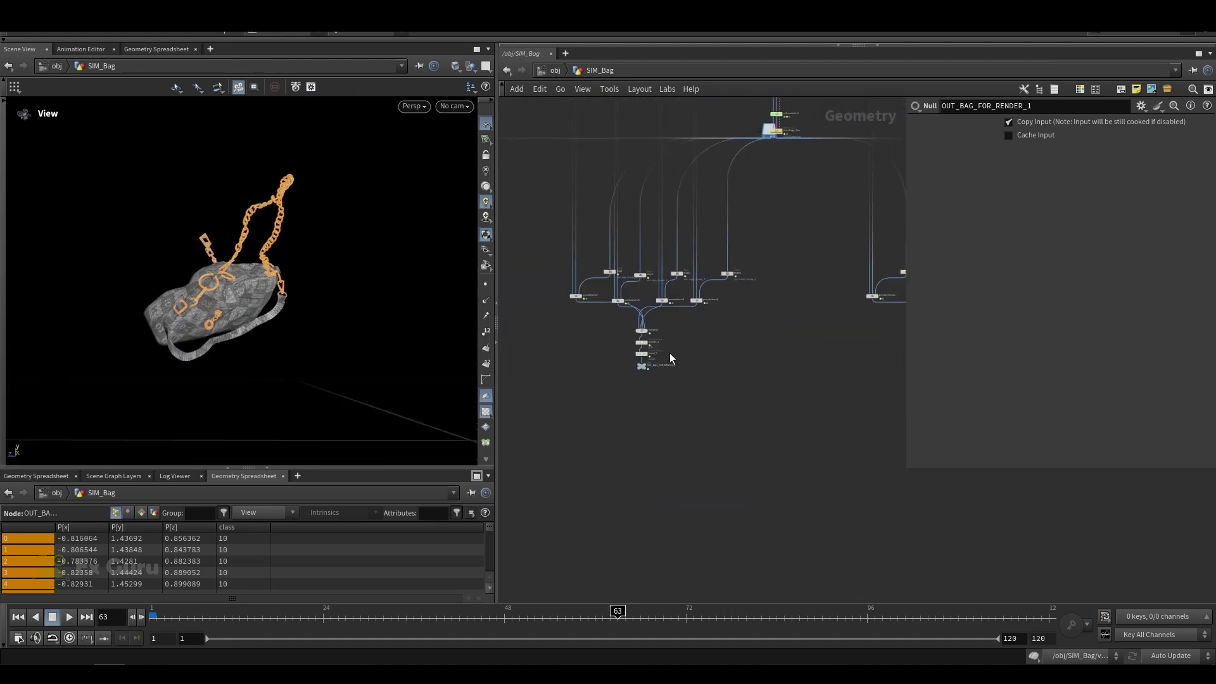
# Display OUT_BAG_FOR_RENDER_2 and OUT_BAG_FOR_RENDER_3 in turn to check the other two bags' final outputs.
pyautogui.click(613, 377)
pyautogui.scroll(-4, 780, 420)
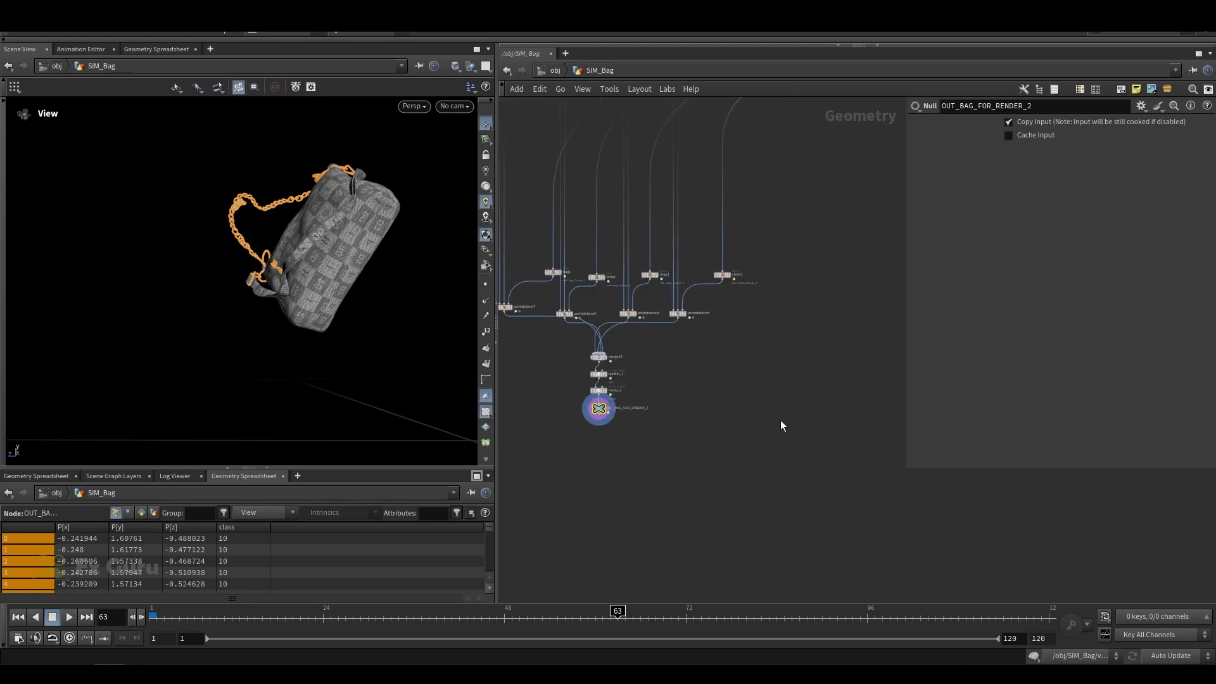
pyautogui.scroll(5, 804, 378)
pyautogui.click(813, 377)
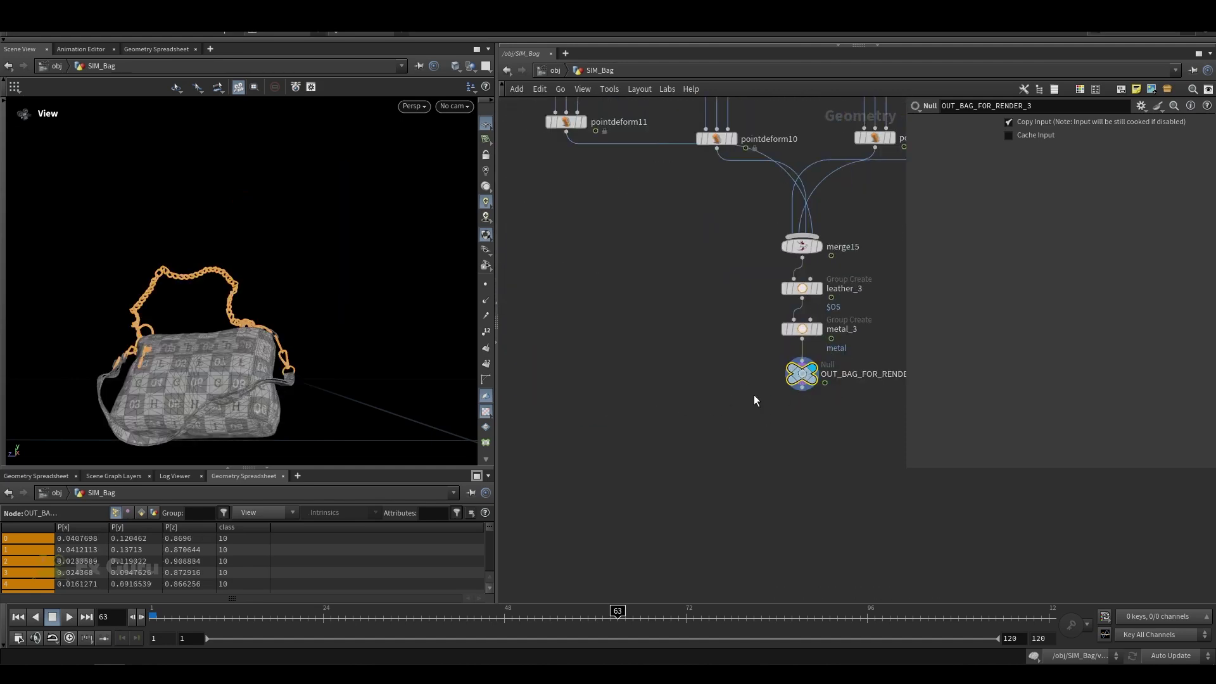
pyautogui.scroll(-5, 752, 394)
pyautogui.moveTo(168, 315); pyautogui.dragTo(304, 320)
pyautogui.moveTo(592, 380); pyautogui.dragTo(804, 408, button='middle')
pyautogui.scroll(-4, 785, 402)
pyautogui.scroll(-1, 709, 393)
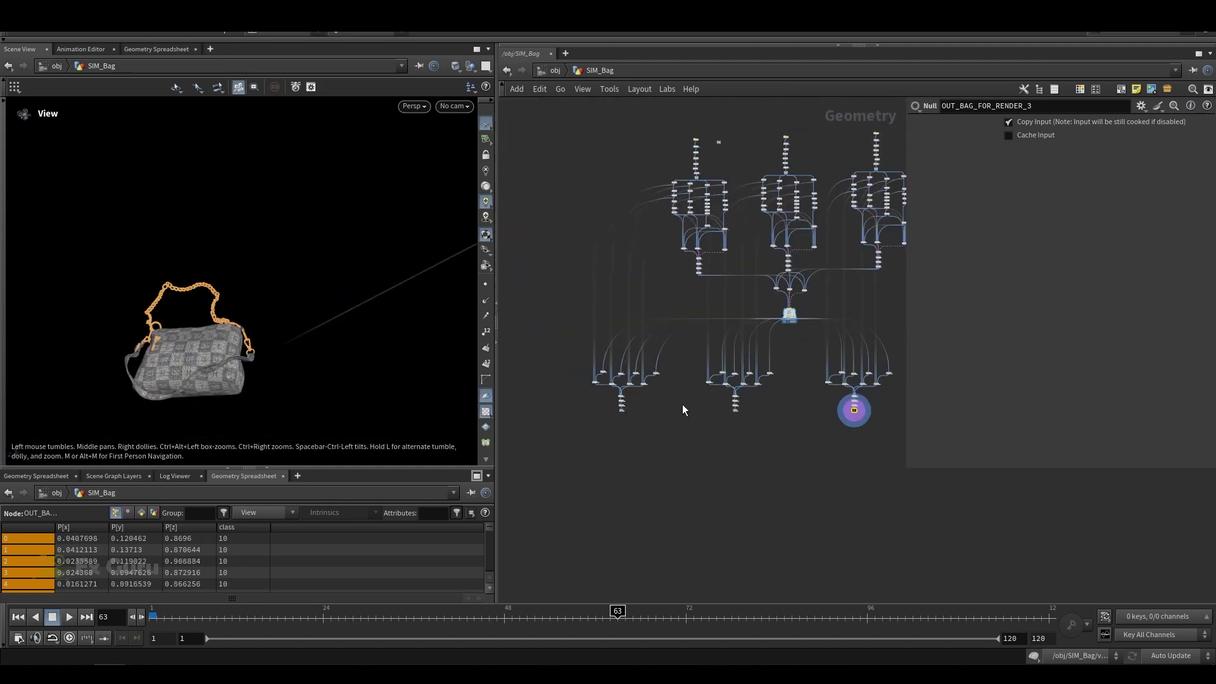
# Go up to the obj level, show BackDrop1 to inspect its shape, and hide it again.
pyautogui.click(554, 70)
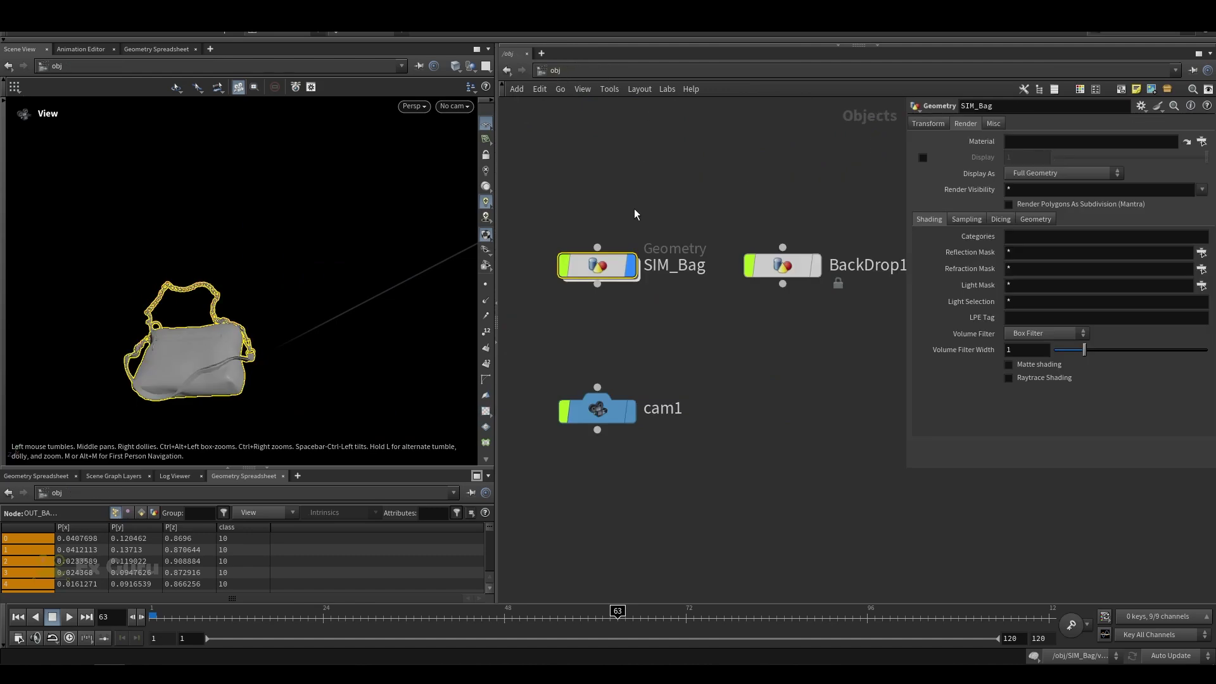
pyautogui.click(815, 274)
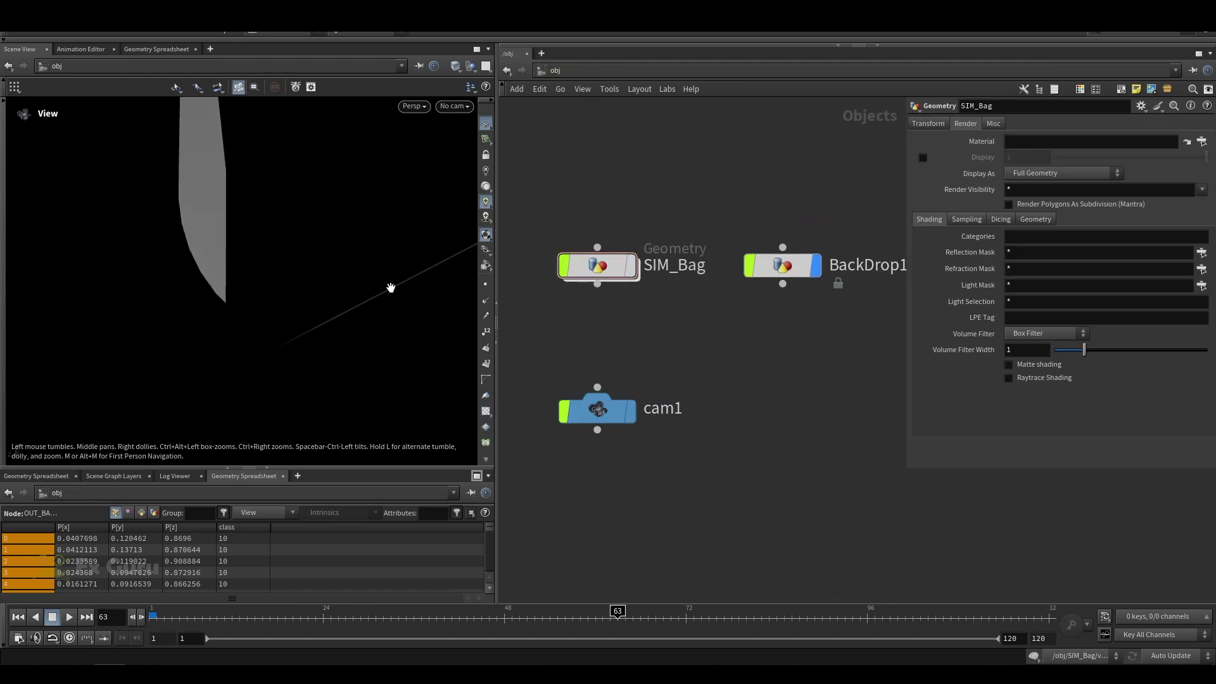
pyautogui.moveTo(391, 288); pyautogui.dragTo(226, 298)
pyautogui.click(815, 272)
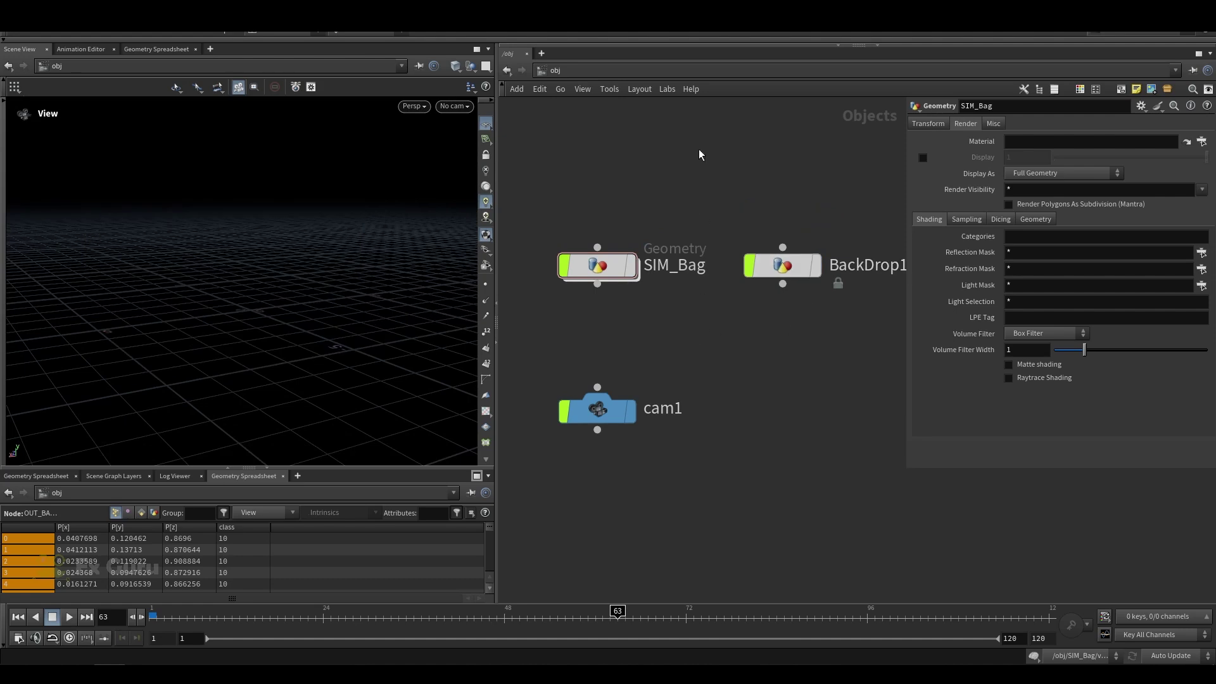
# Switch to the Solaris stage network and examine its chain of dome light, area lights and light linker.
pyautogui.click(609, 71)
pyautogui.click(632, 167)
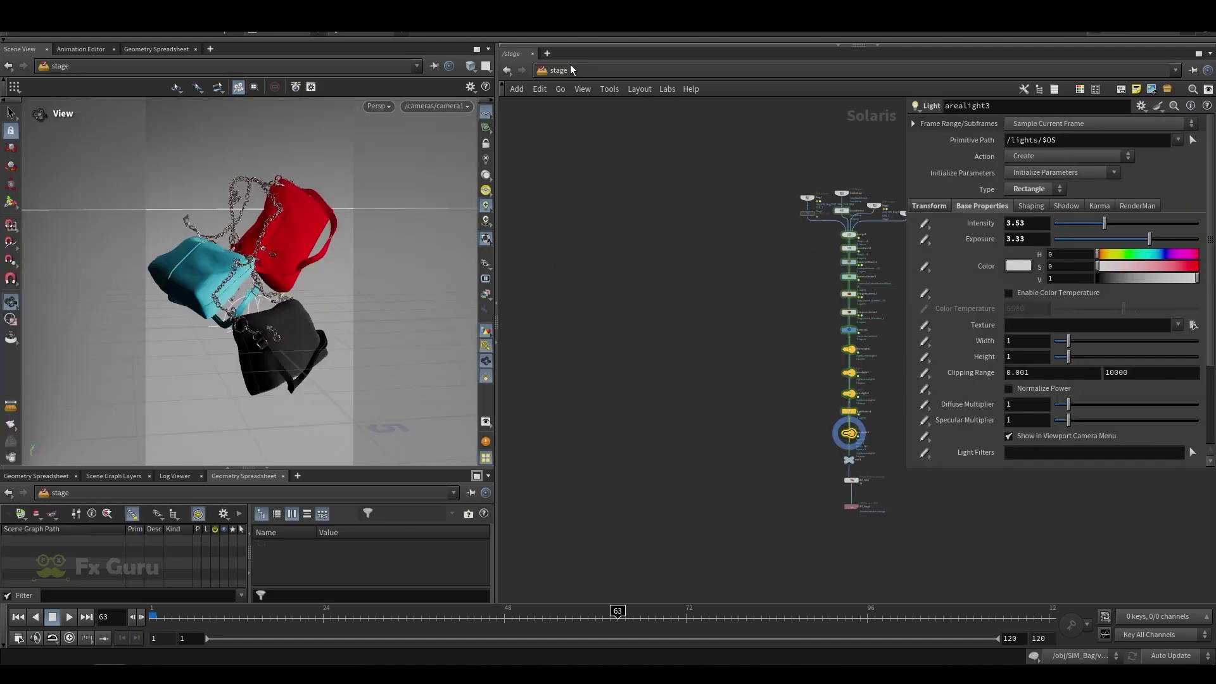
pyautogui.moveTo(787, 275); pyautogui.dragTo(646, 204, button='middle')
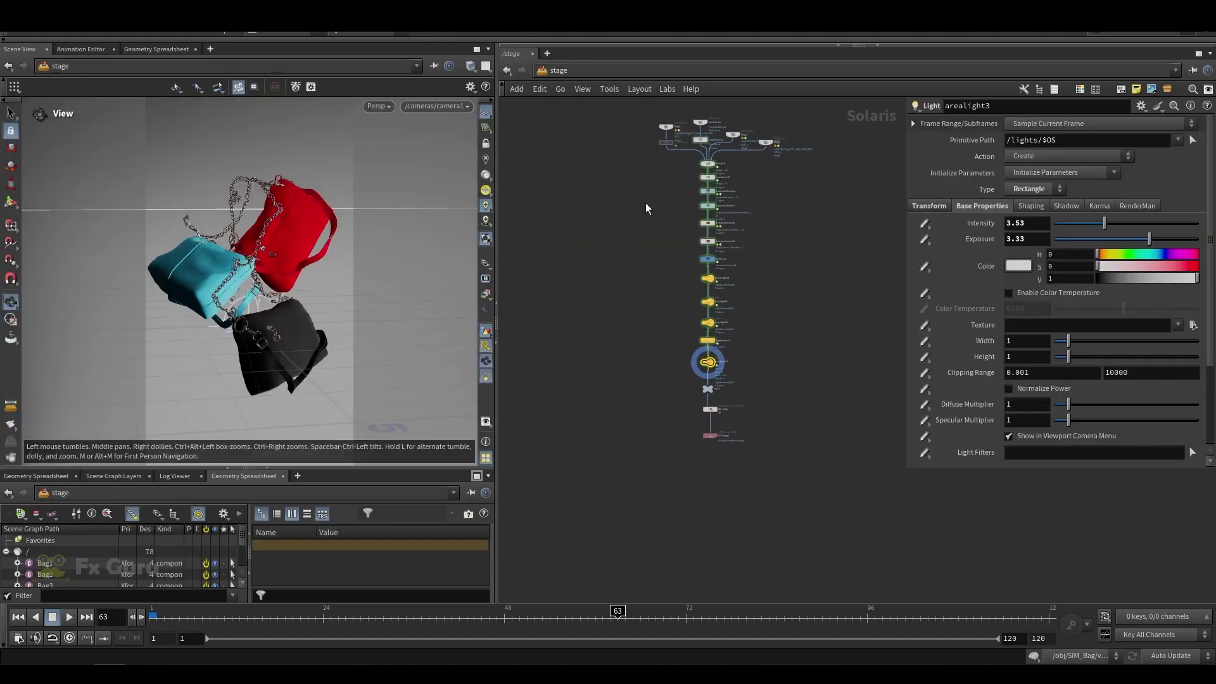
pyautogui.scroll(5, 716, 341)
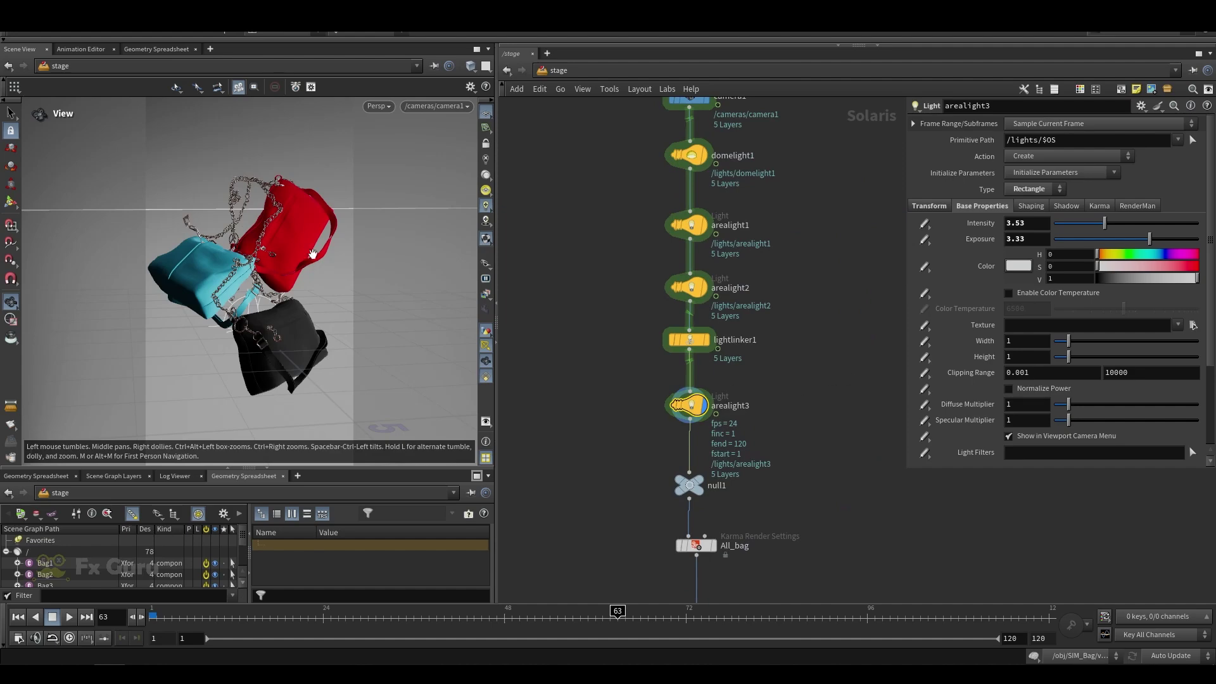
# Display the Bag1, backdrop, Bag2 and Bag3 SOP imports in turn, and inspect their combined result at merge1.
pyautogui.moveTo(298, 215)
pyautogui.mouseDown()
pyautogui.moveTo(329, 298)
pyautogui.moveTo(354, 266)
pyautogui.moveTo(312, 215)
pyautogui.moveTo(306, 226)
pyautogui.mouseUp()
pyautogui.scroll(-5, 566, 263)
pyautogui.moveTo(556, 102); pyautogui.dragTo(564, 250, button='middle')
pyautogui.scroll(5, 557, 231)
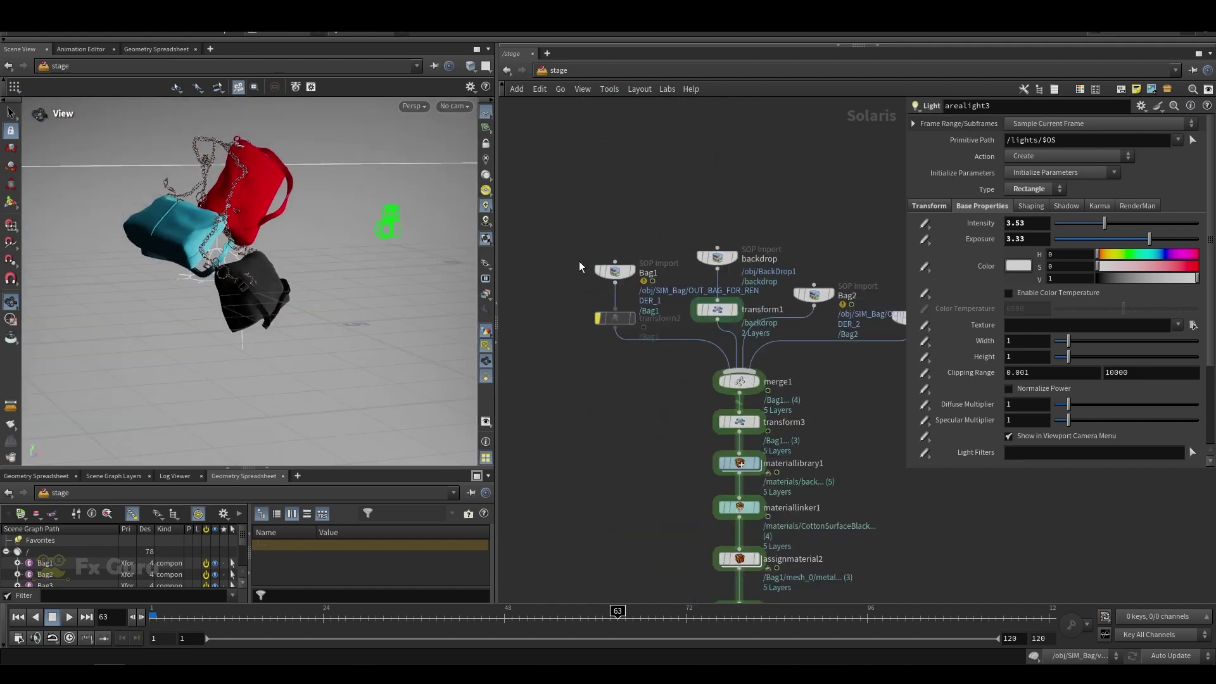
pyautogui.click(631, 274)
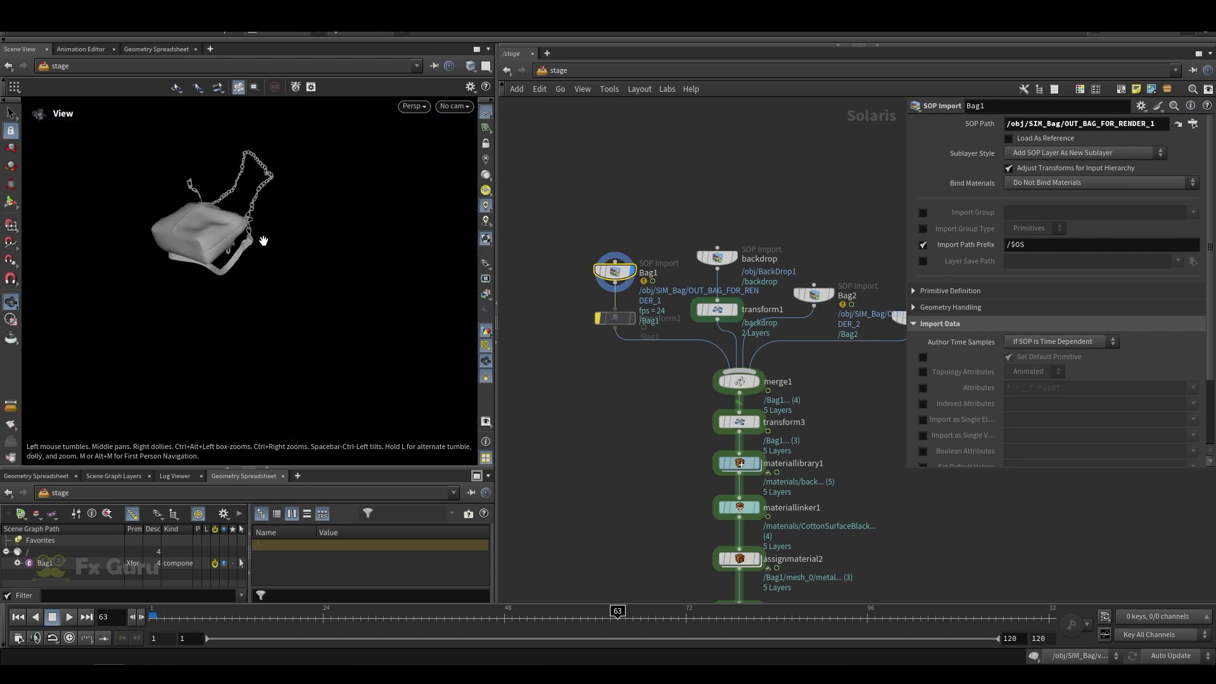
pyautogui.click(735, 258)
pyautogui.moveTo(862, 307); pyautogui.dragTo(697, 237, button='middle')
pyautogui.click(666, 224)
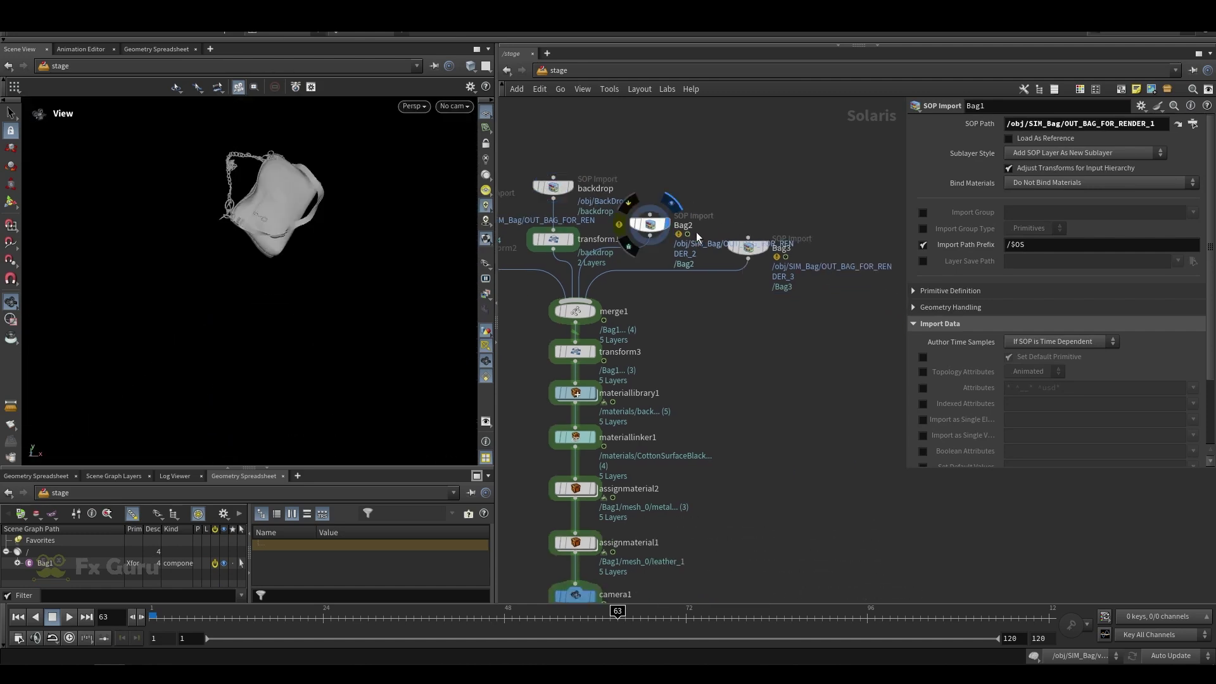
pyautogui.click(765, 248)
pyautogui.click(593, 311)
pyautogui.click(573, 311)
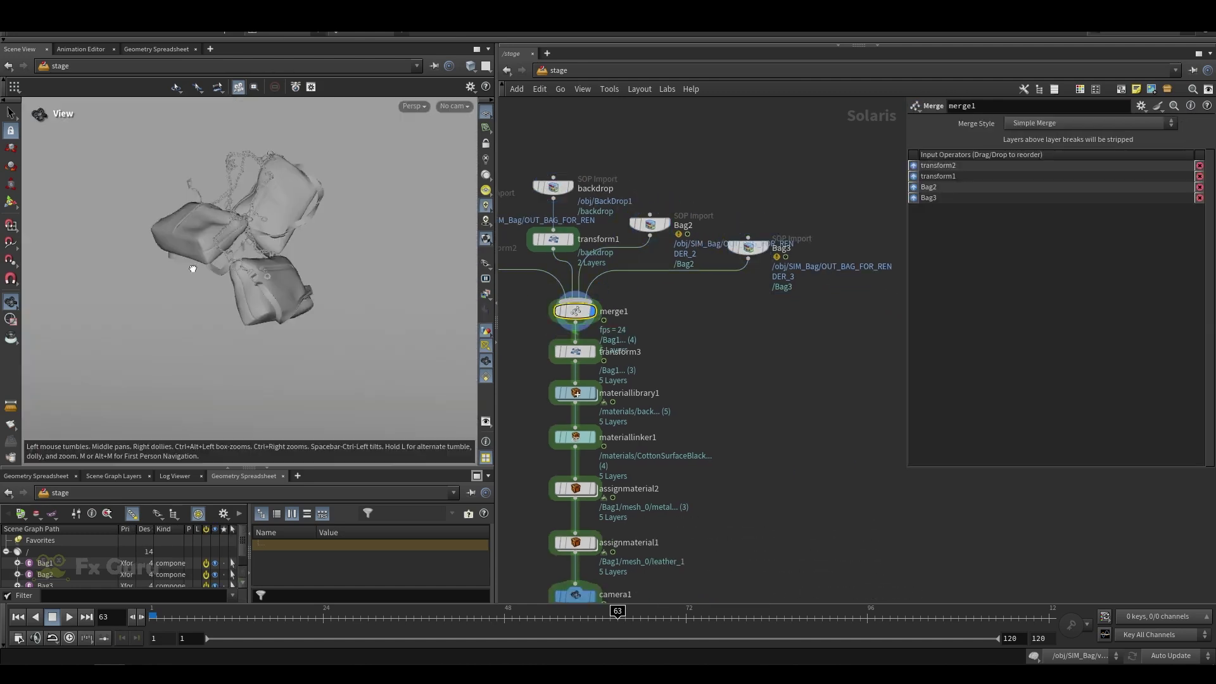
# Move the camera1 node directly after merge1 in the chain, display it, and look through camera1 in the viewport.
pyautogui.click(454, 106)
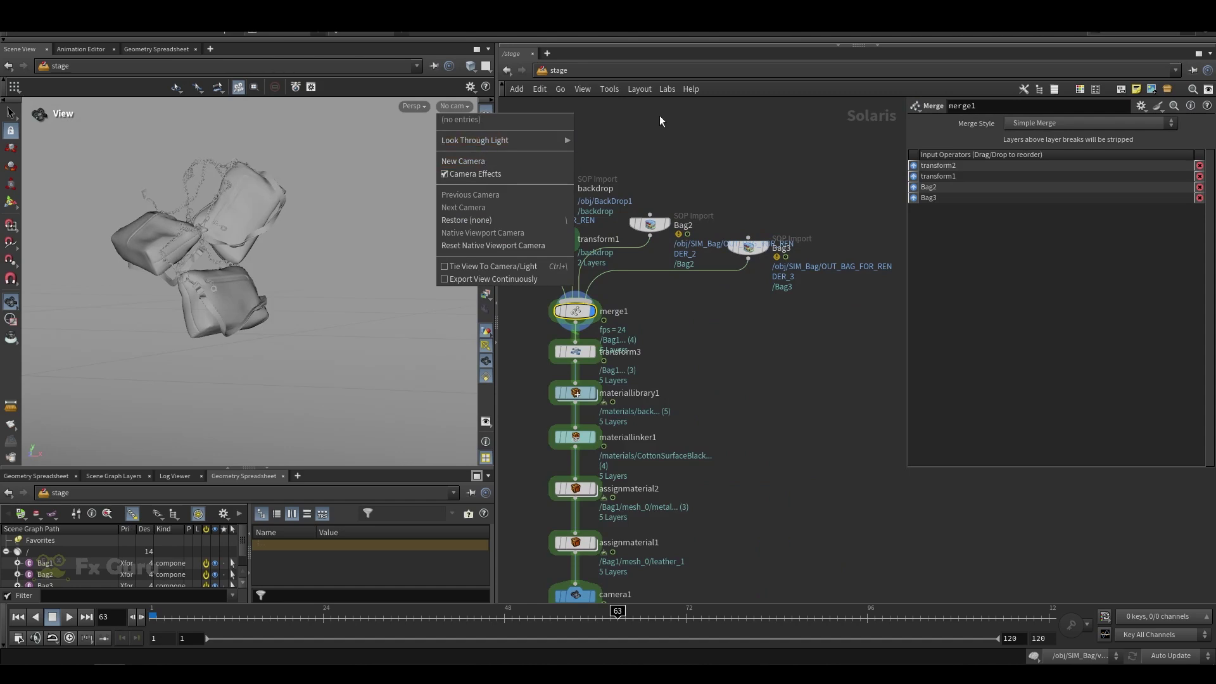
pyautogui.moveTo(577, 594); pyautogui.dragTo(593, 362)
pyautogui.click(592, 362)
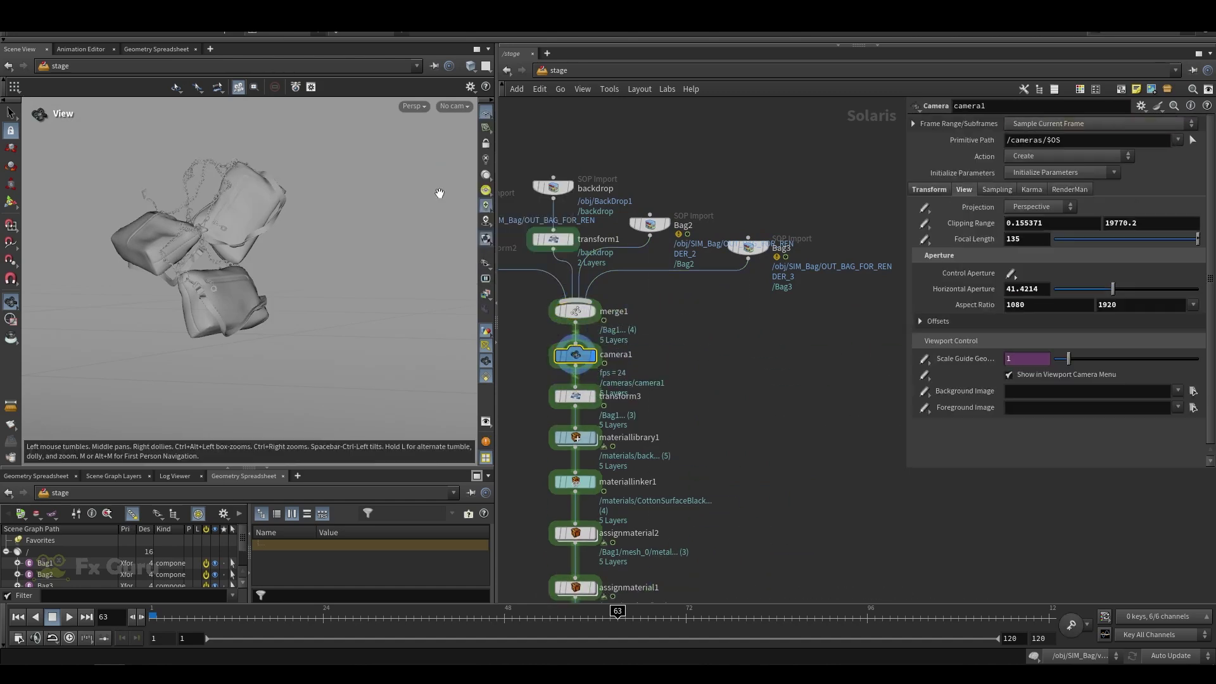
pyautogui.click(452, 106)
pyautogui.click(473, 121)
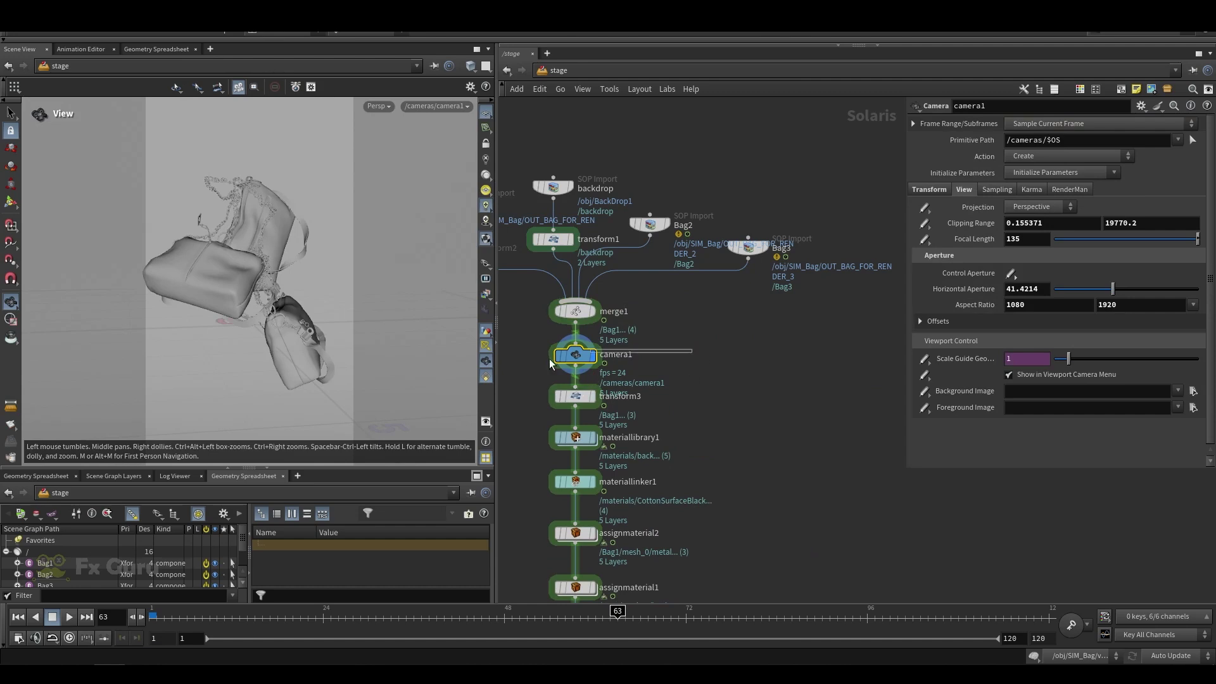
# Review camera1's view properties, especially the aspect ratio, and its transform parameters.
pyautogui.click(941, 189)
pyautogui.click(964, 190)
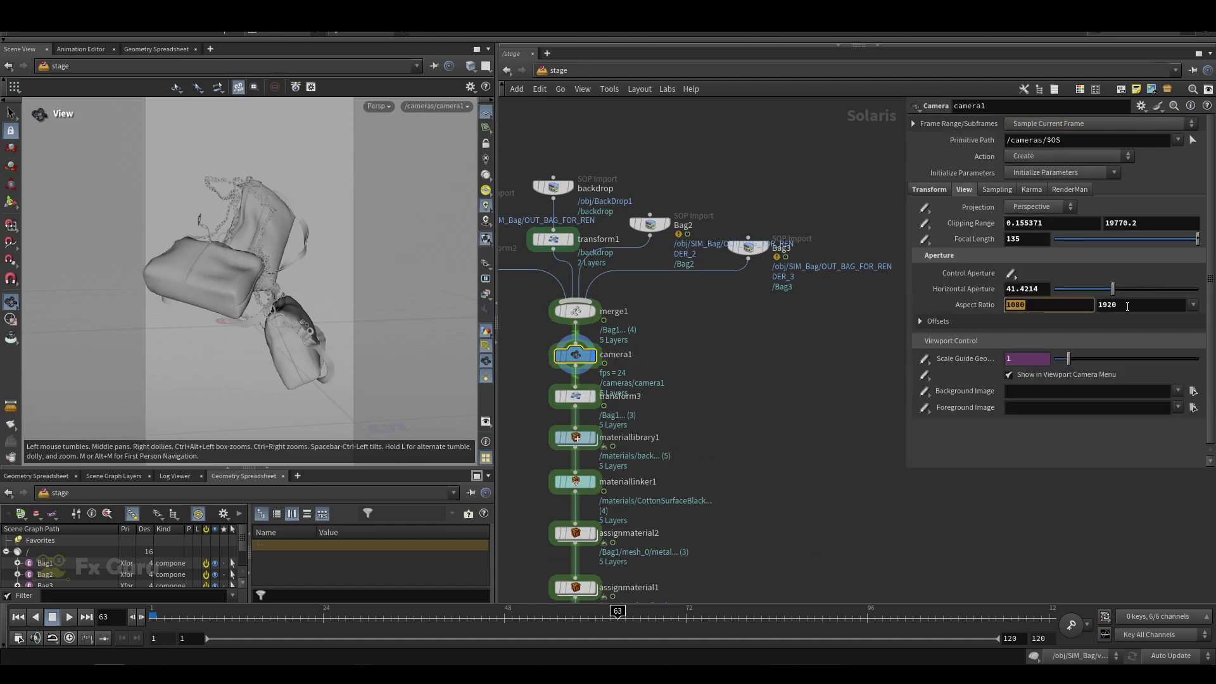
pyautogui.moveTo(1130, 306); pyautogui.dragTo(1000, 305)
pyautogui.moveTo(1127, 305); pyautogui.dragTo(1096, 305)
pyautogui.press('Return')
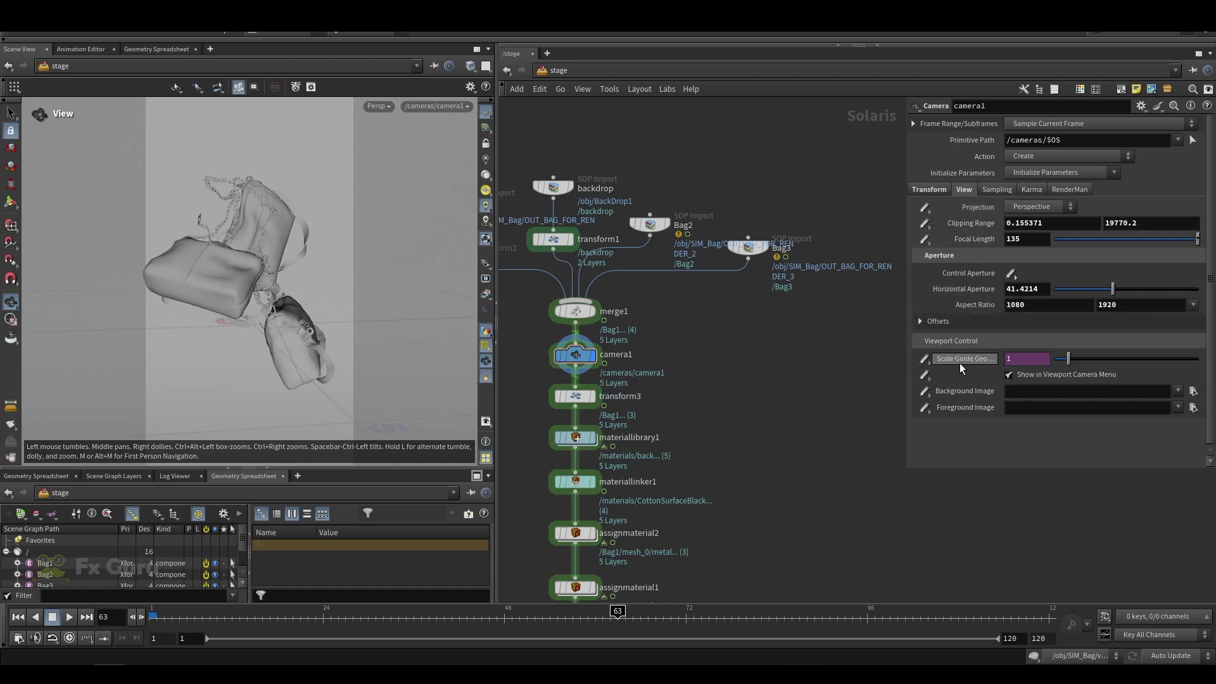
pyautogui.click(919, 188)
# Display transform3 and scrub the timeline back to frame 53 to check the bags' keyframed motion.
pyautogui.scroll(3, 640, 316)
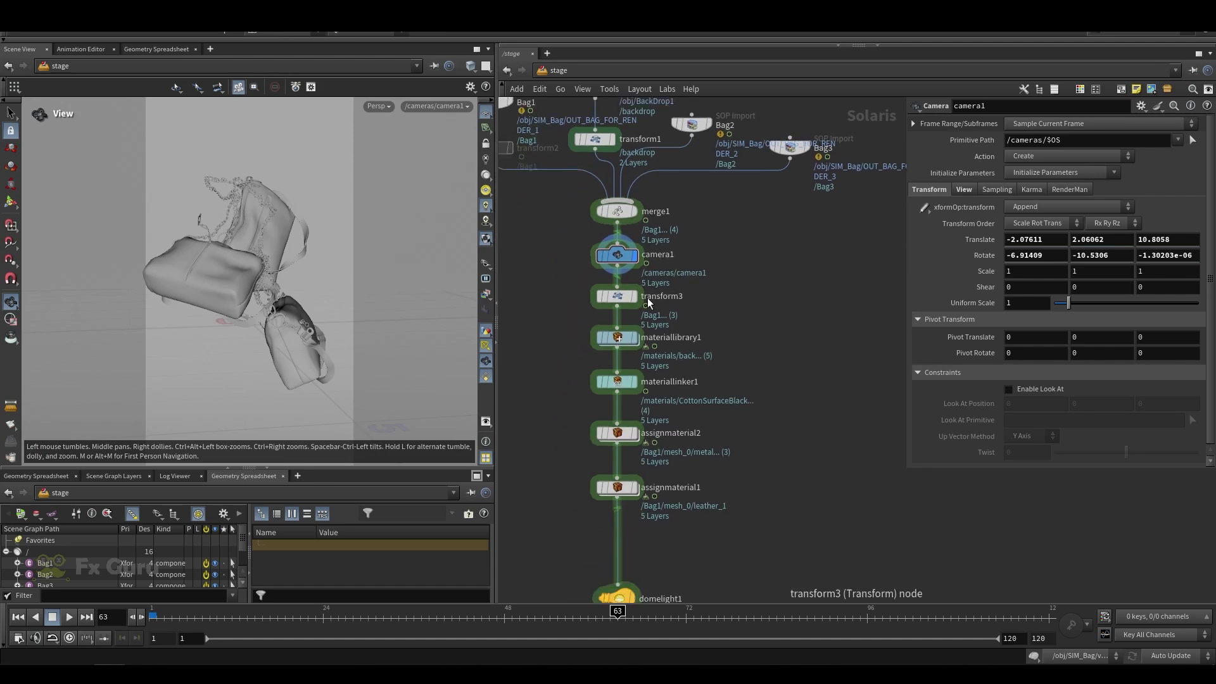
pyautogui.click(627, 299)
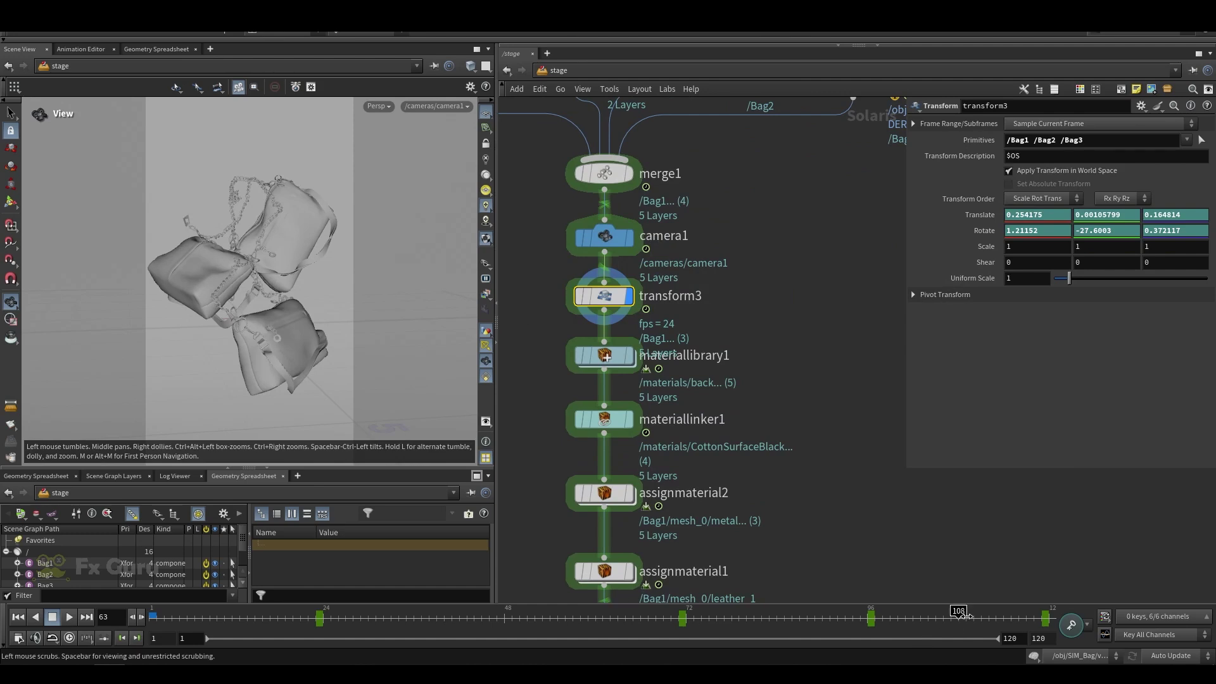
pyautogui.moveTo(965, 616); pyautogui.dragTo(483, 625)
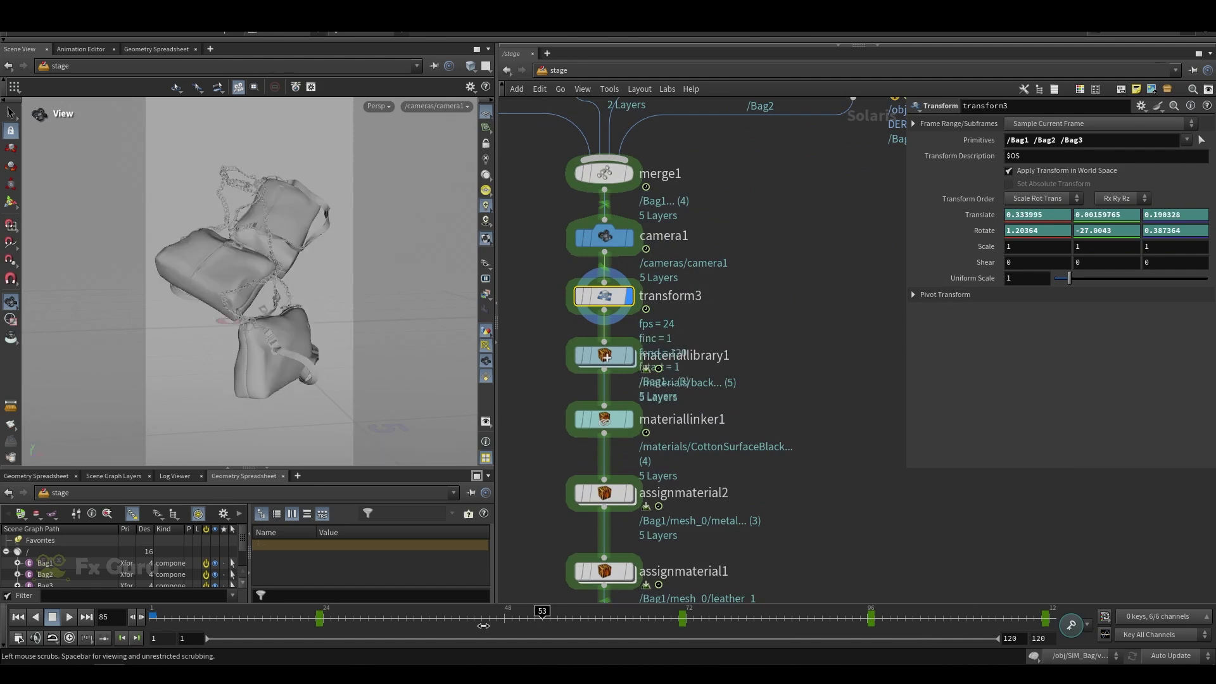
# Display materiallibrary1 and go inside it to look over its material subnetworks, including metal and lether_cream.
pyautogui.moveTo(701, 356); pyautogui.dragTo(737, 242, button='middle')
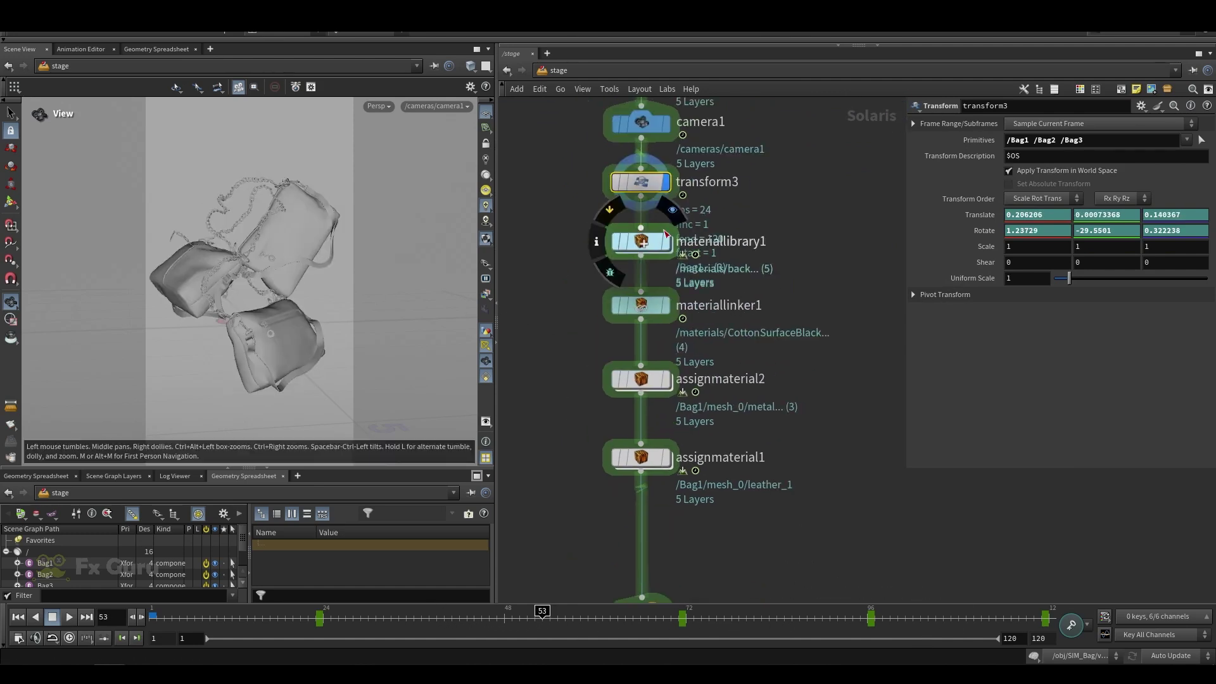
pyautogui.click(651, 241)
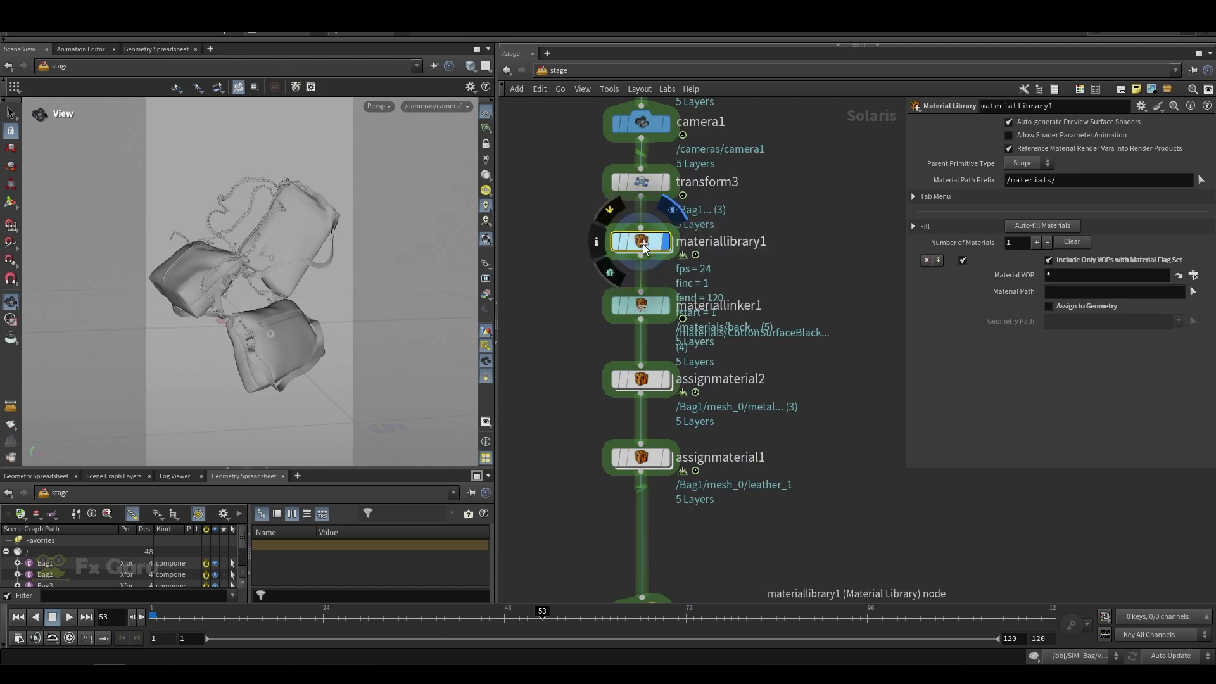
pyautogui.doubleClick(643, 243)
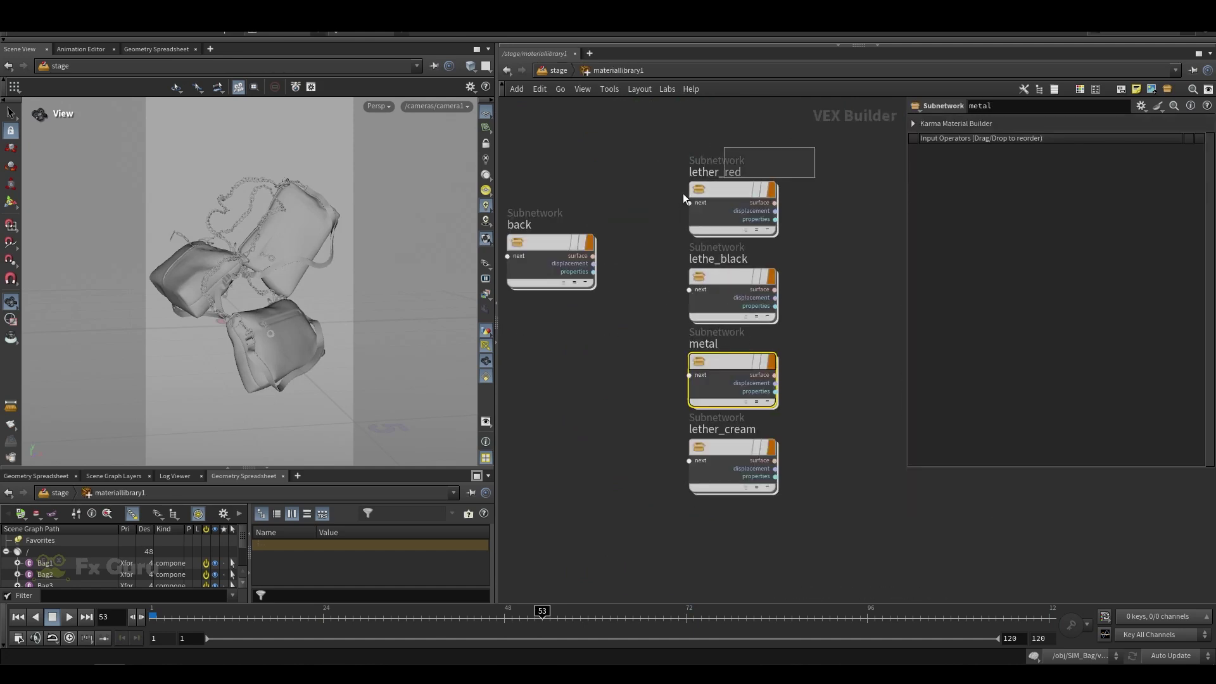
pyautogui.moveTo(836, 349); pyautogui.dragTo(653, 404)
pyautogui.moveTo(588, 435); pyautogui.dragTo(729, 487)
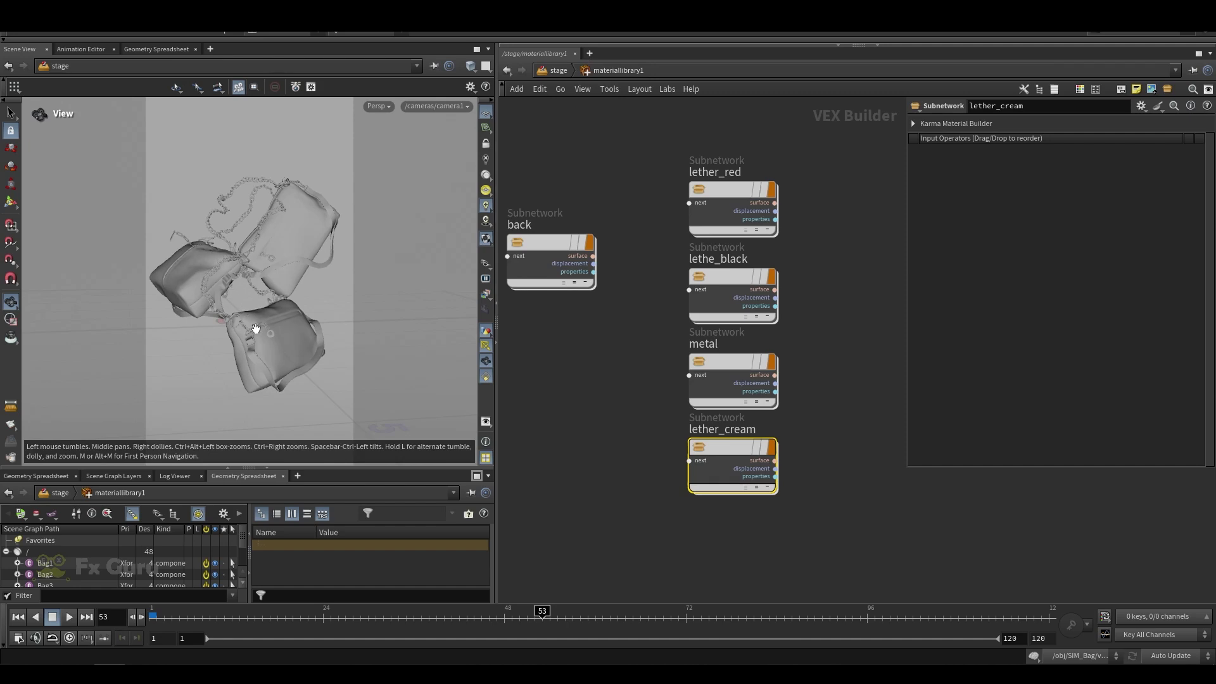
# Select the lether_red, lethe_black, metal, lether_cream and back subnetworks to identify each bag, metal and backdrop material.
pyautogui.click(734, 223)
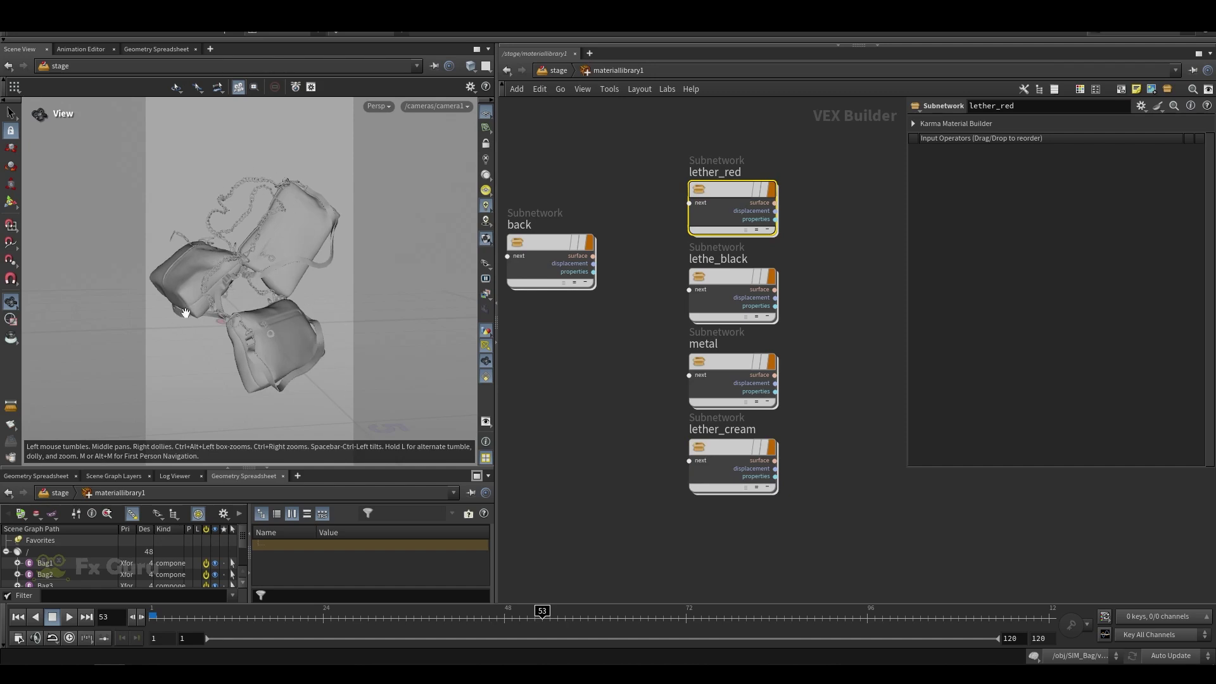
pyautogui.moveTo(618, 152); pyautogui.dragTo(738, 203)
pyautogui.click(732, 297)
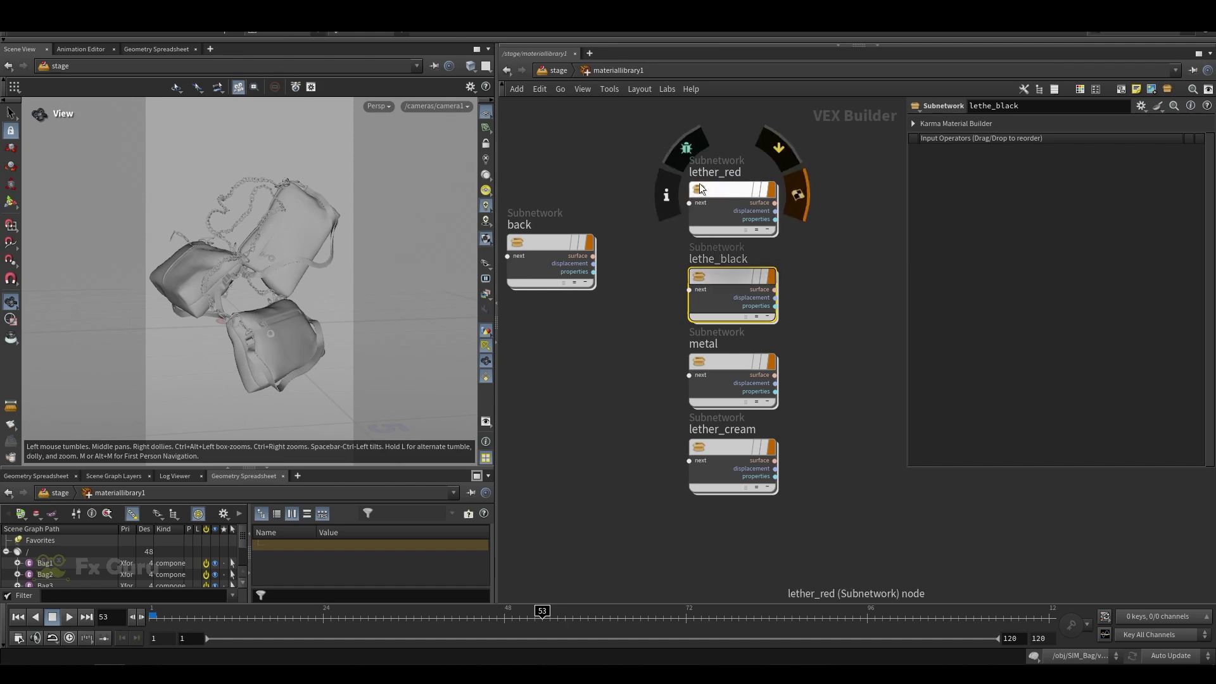
pyautogui.moveTo(639, 131); pyautogui.dragTo(757, 203)
pyautogui.moveTo(825, 270); pyautogui.dragTo(714, 293)
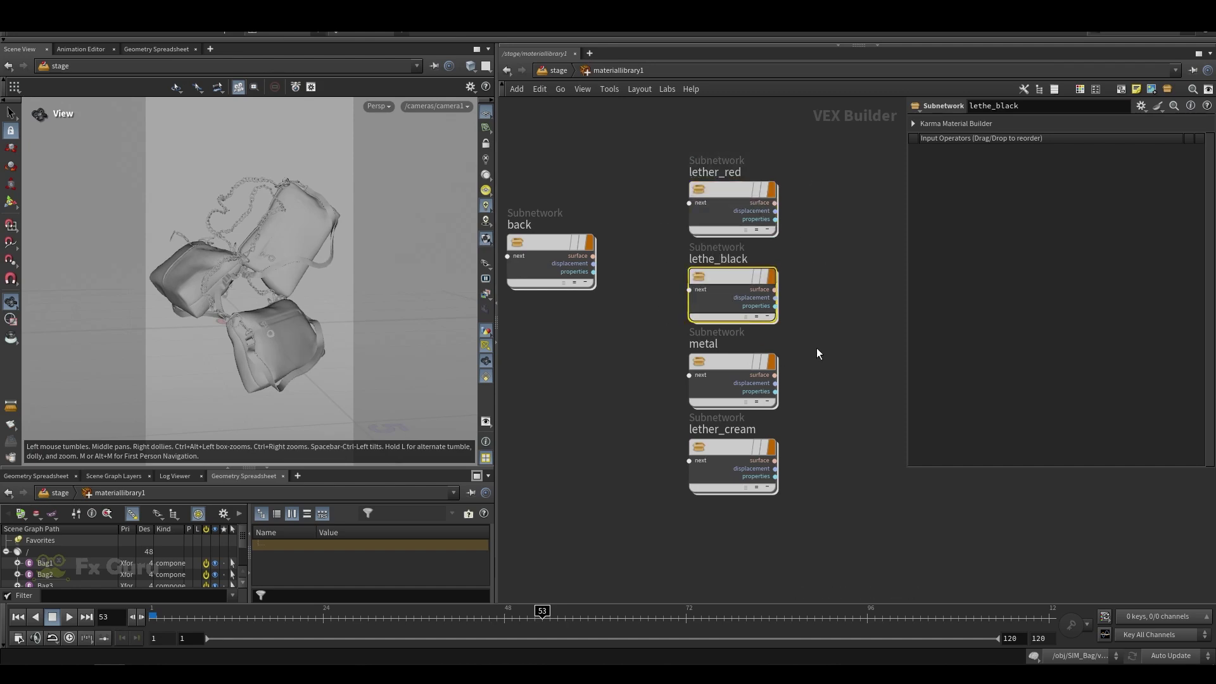
pyautogui.moveTo(815, 349); pyautogui.dragTo(715, 381)
pyautogui.moveTo(845, 435); pyautogui.dragTo(696, 453)
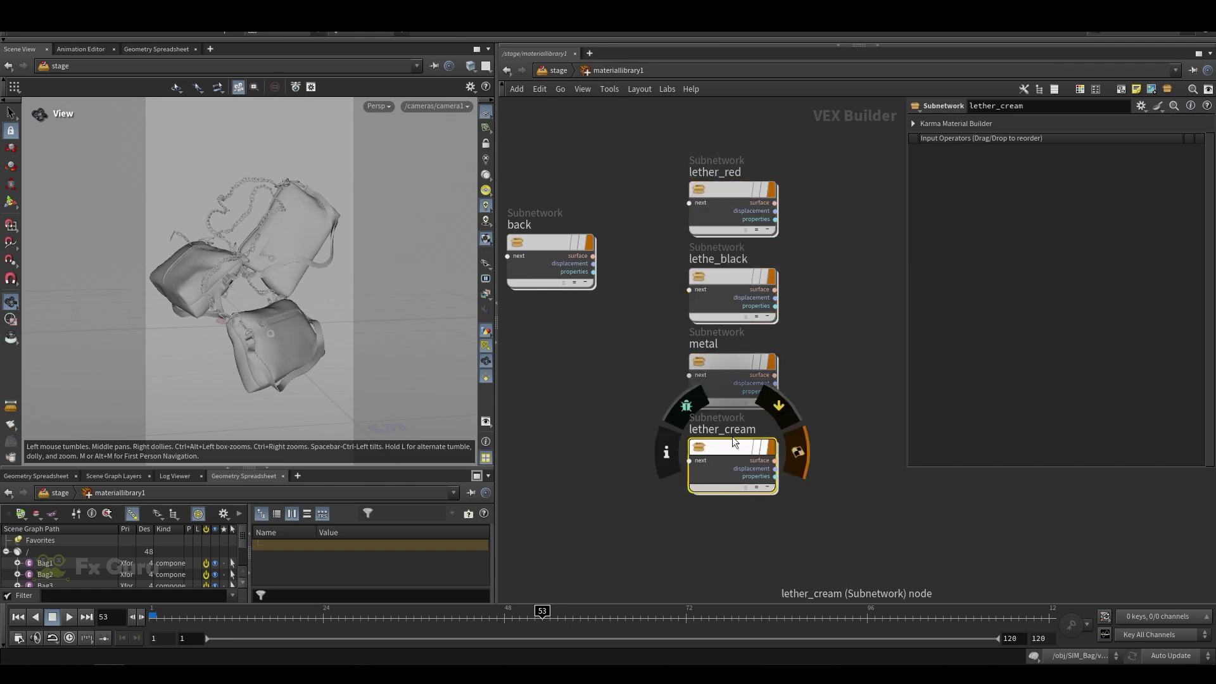
pyautogui.click(614, 179)
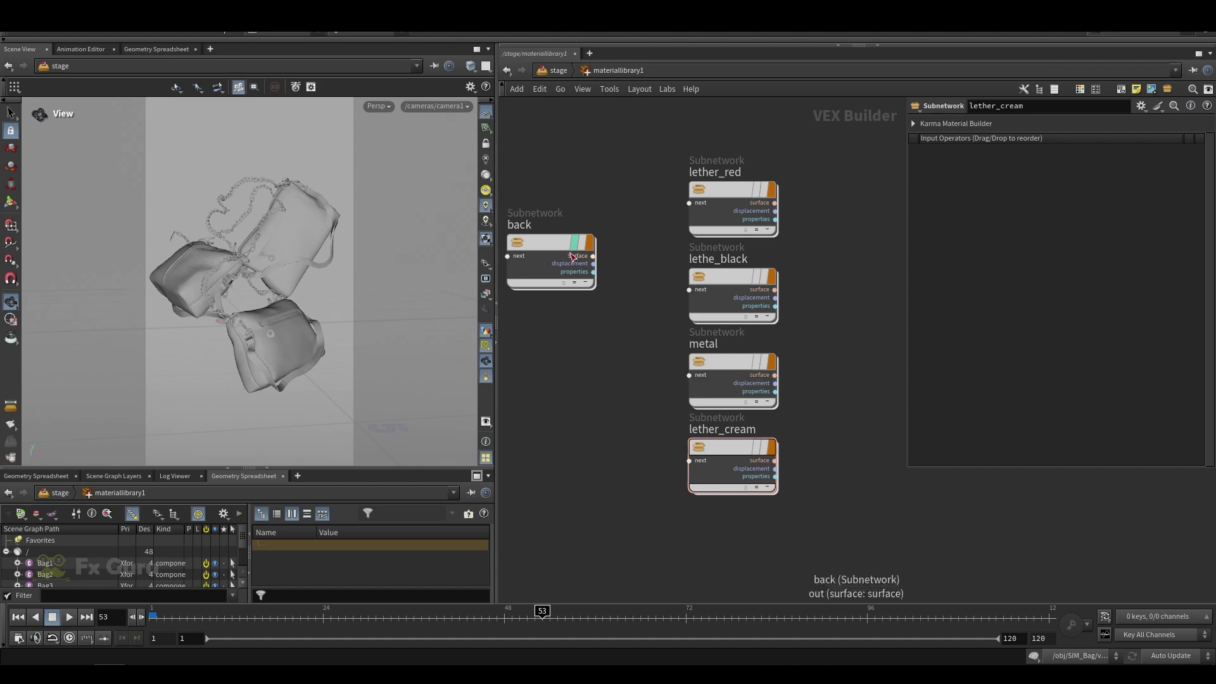
pyautogui.moveTo(607, 207); pyautogui.dragTo(563, 251)
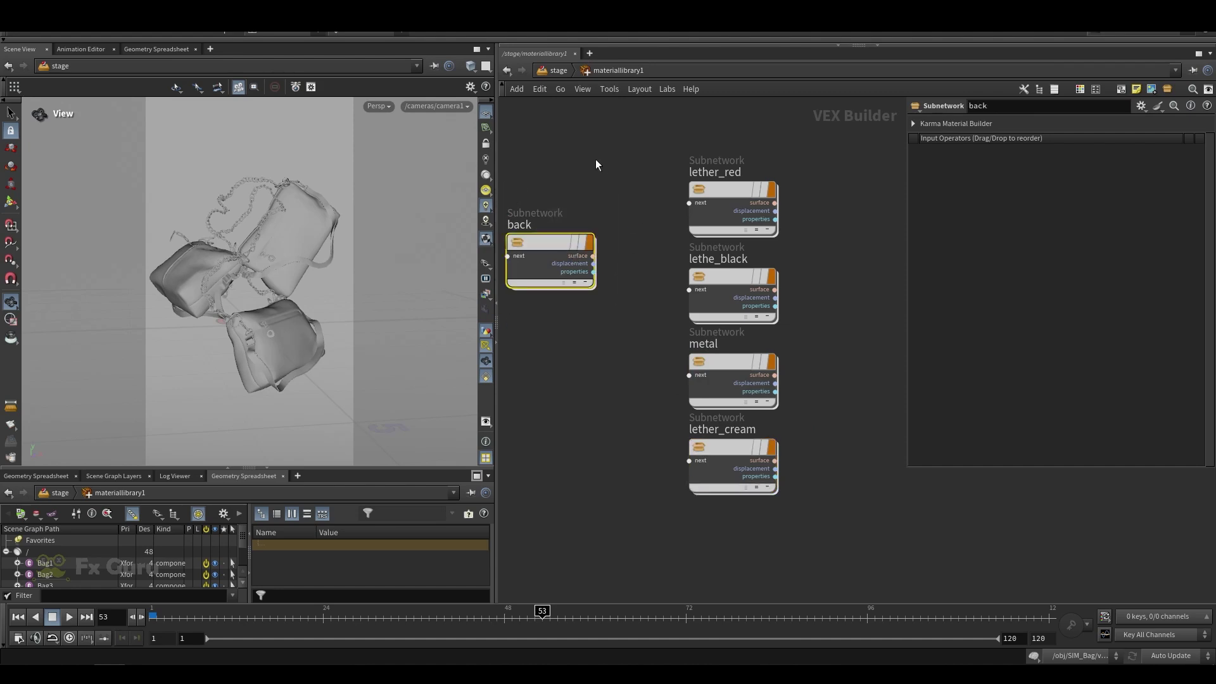
# Inspect the mtlximage1 and mtlxstandard_surface nodes inside the lether_red material, and return to the stage network.
pyautogui.doubleClick(731, 211)
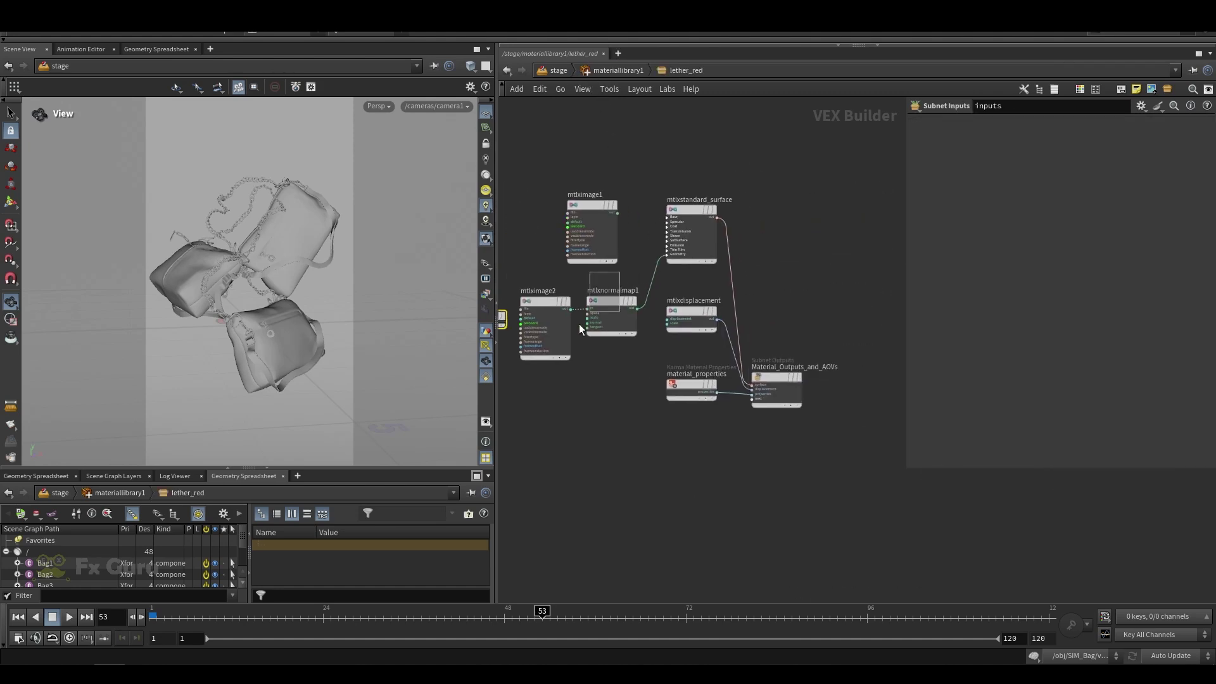
pyautogui.click(593, 206)
pyautogui.press('u')
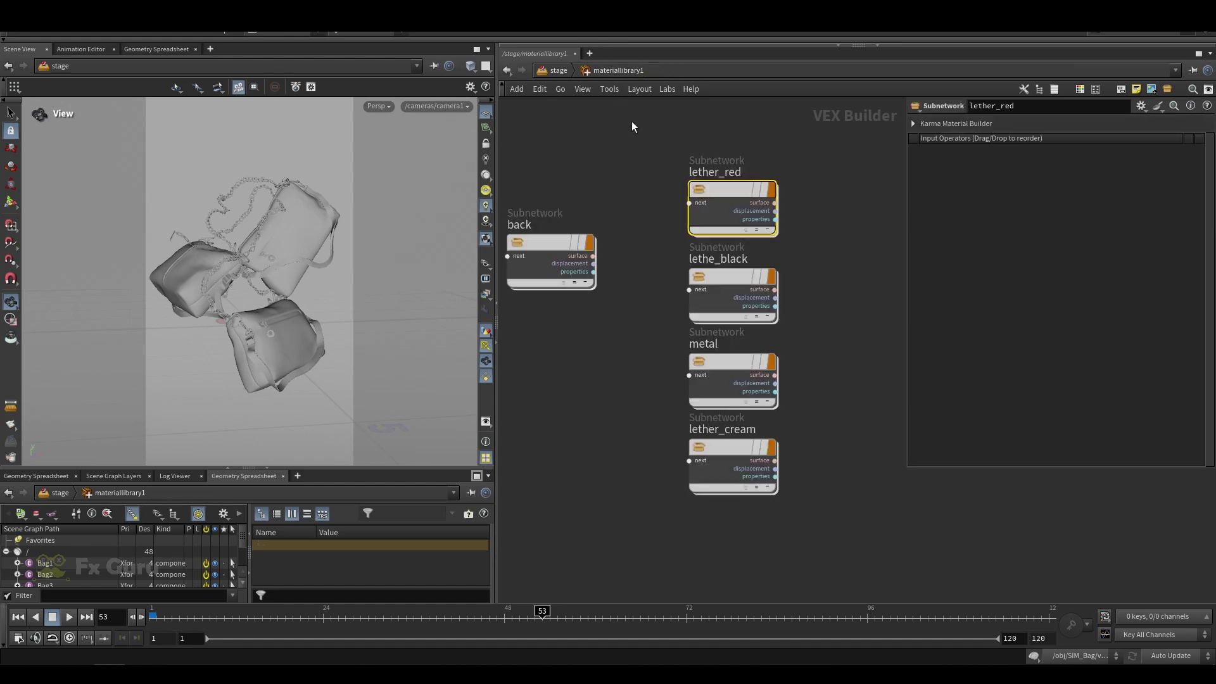
pyautogui.doubleClick(725, 202)
pyautogui.scroll(4, 635, 215)
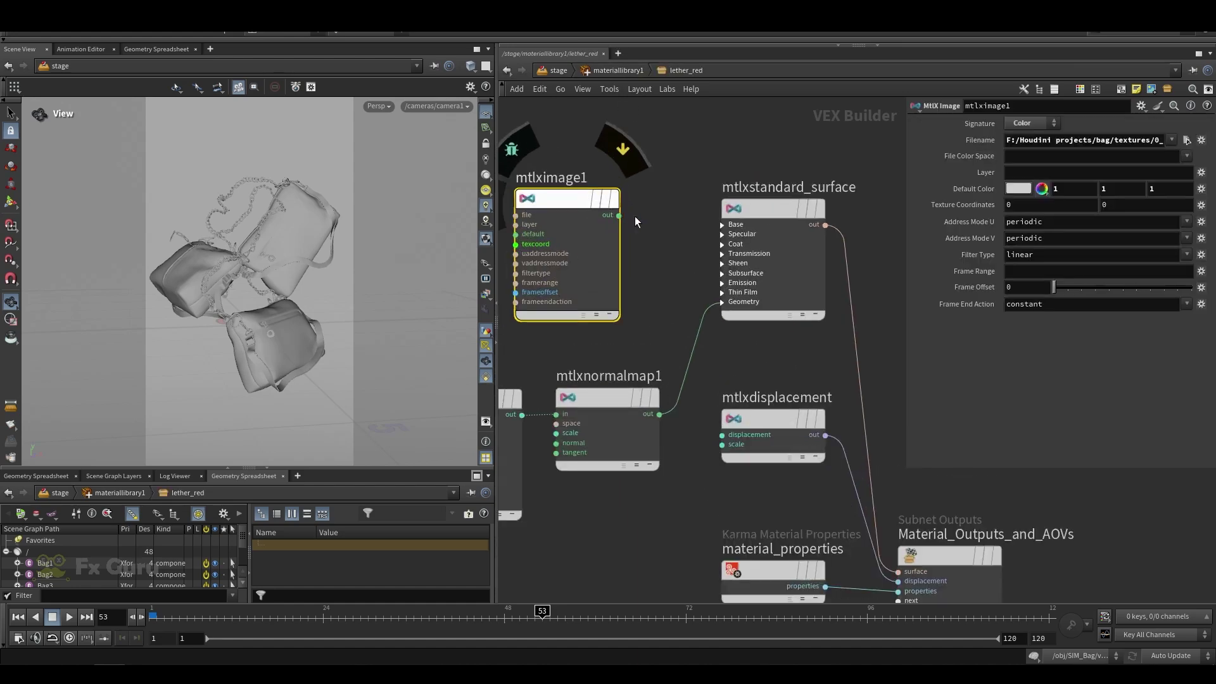
pyautogui.press('u')
pyautogui.doubleClick(729, 190)
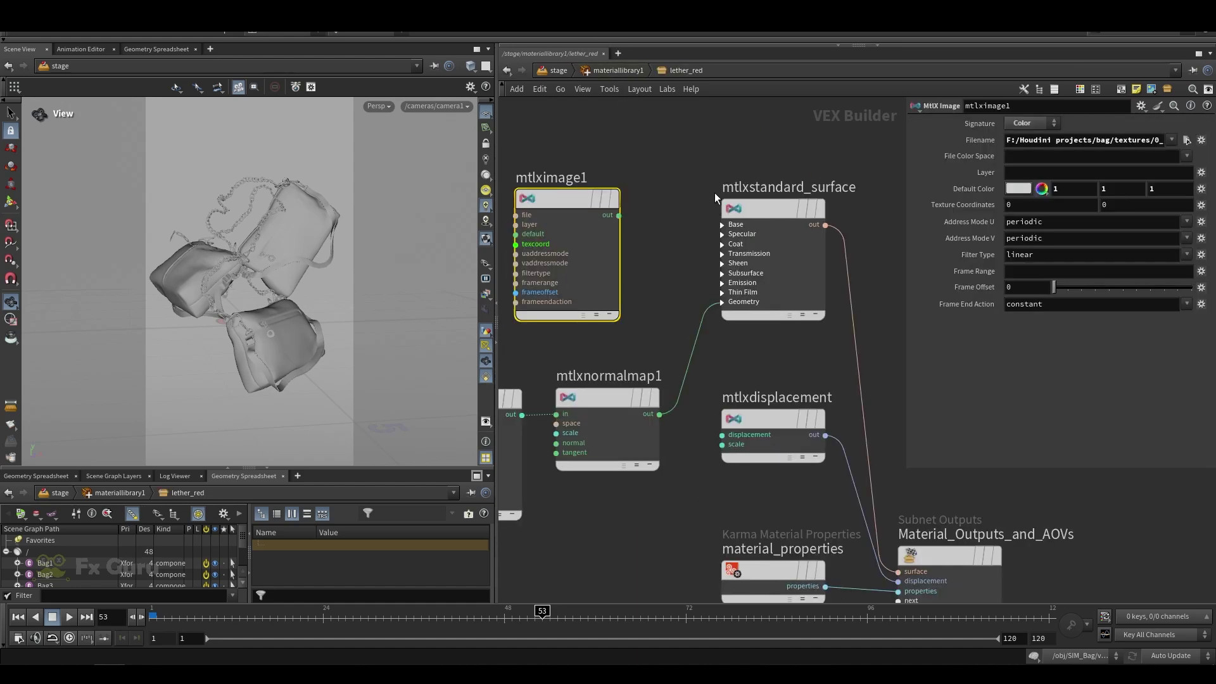
pyautogui.click(773, 209)
pyautogui.click(608, 71)
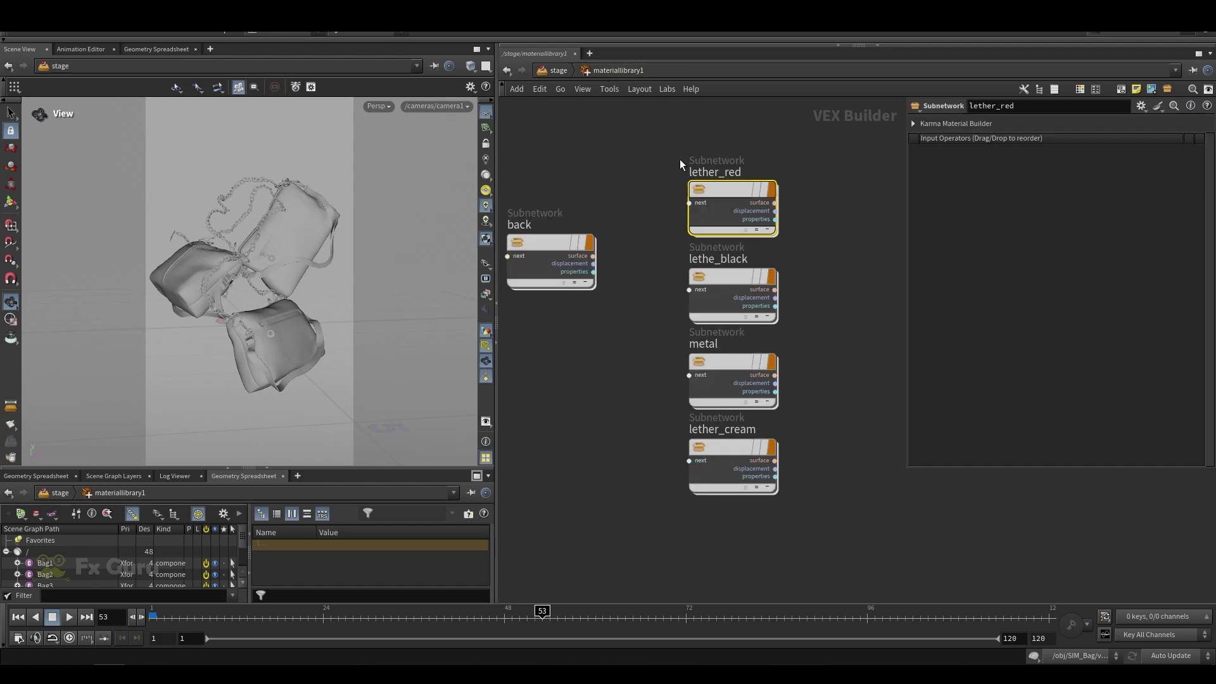
pyautogui.press('u')
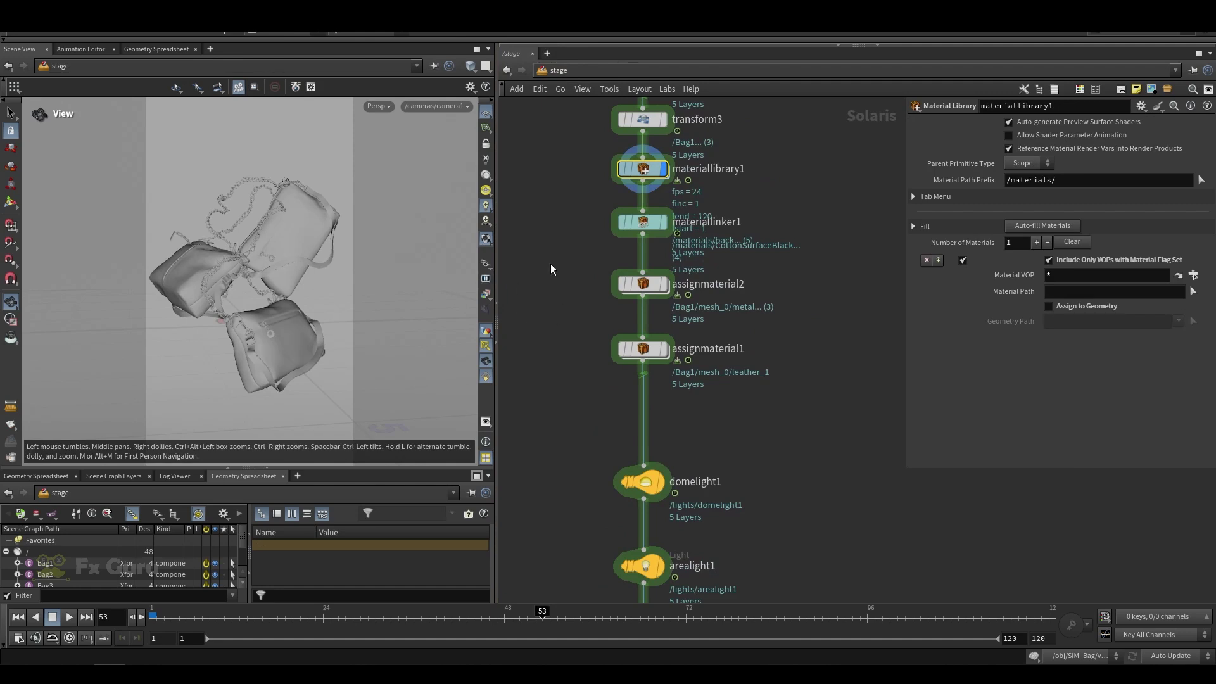
# Display materiallinker1 and assignmaterial2 to examine the material list and the backdrop and metal chain assignments up close.
pyautogui.click(642, 222)
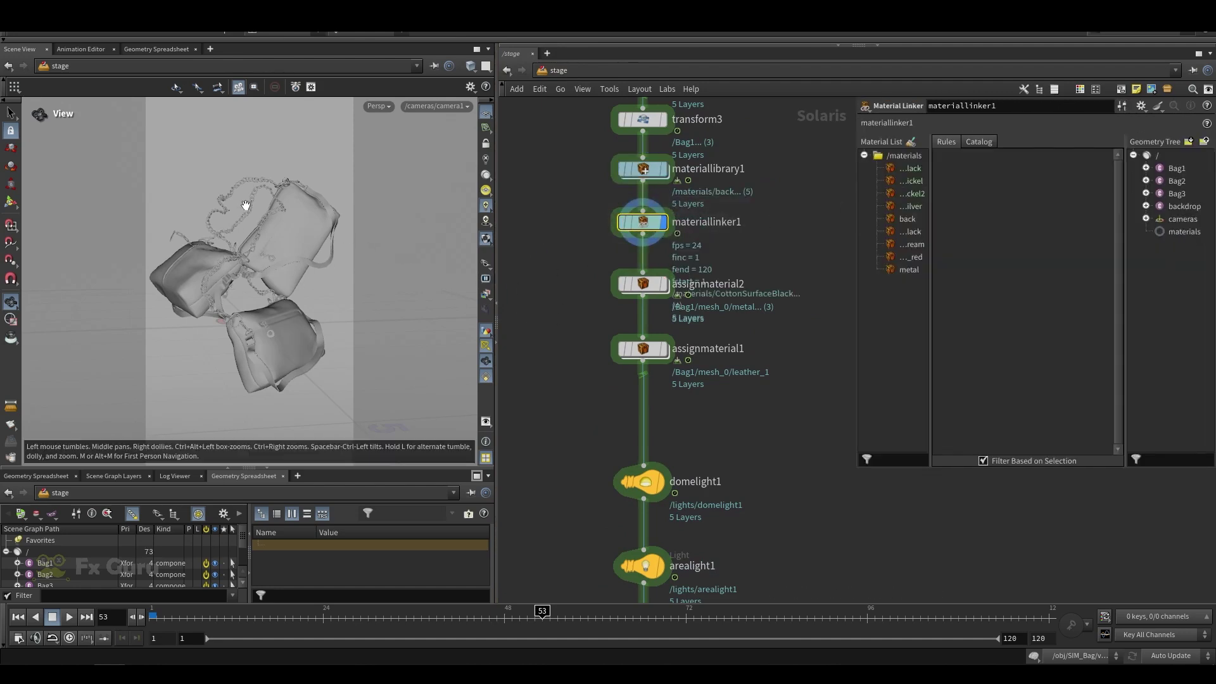
pyautogui.click(643, 283)
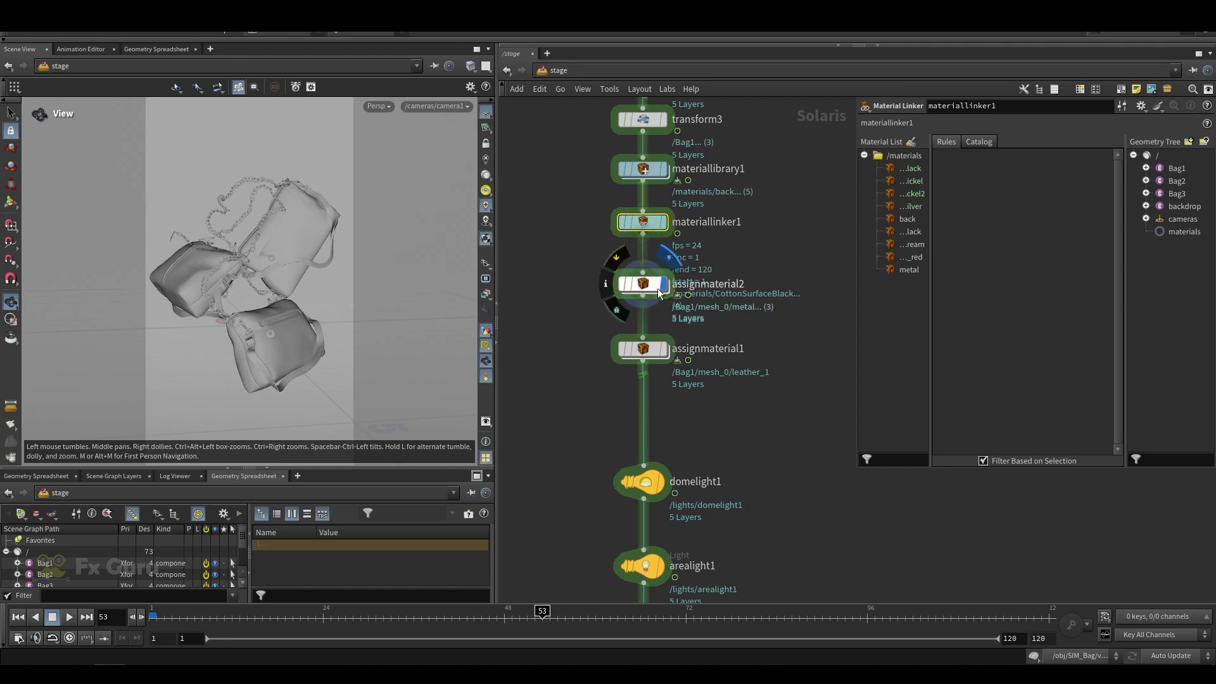
pyautogui.scroll(5, 213, 228)
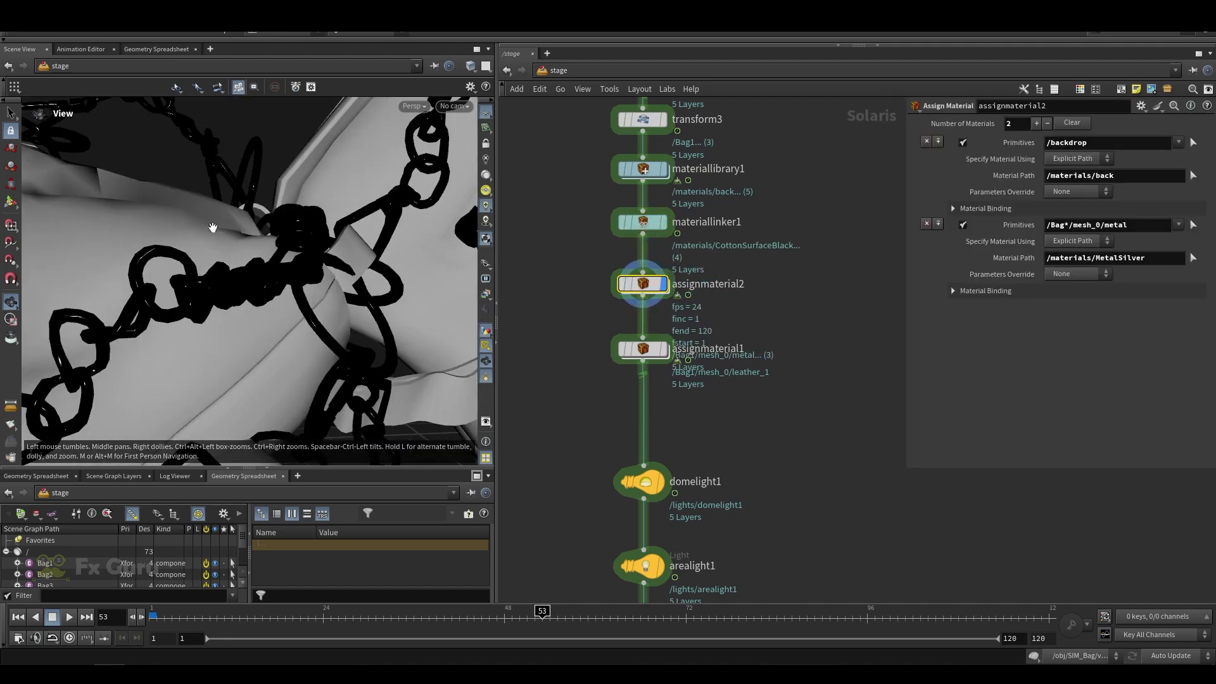
pyautogui.scroll(-5, 231, 221)
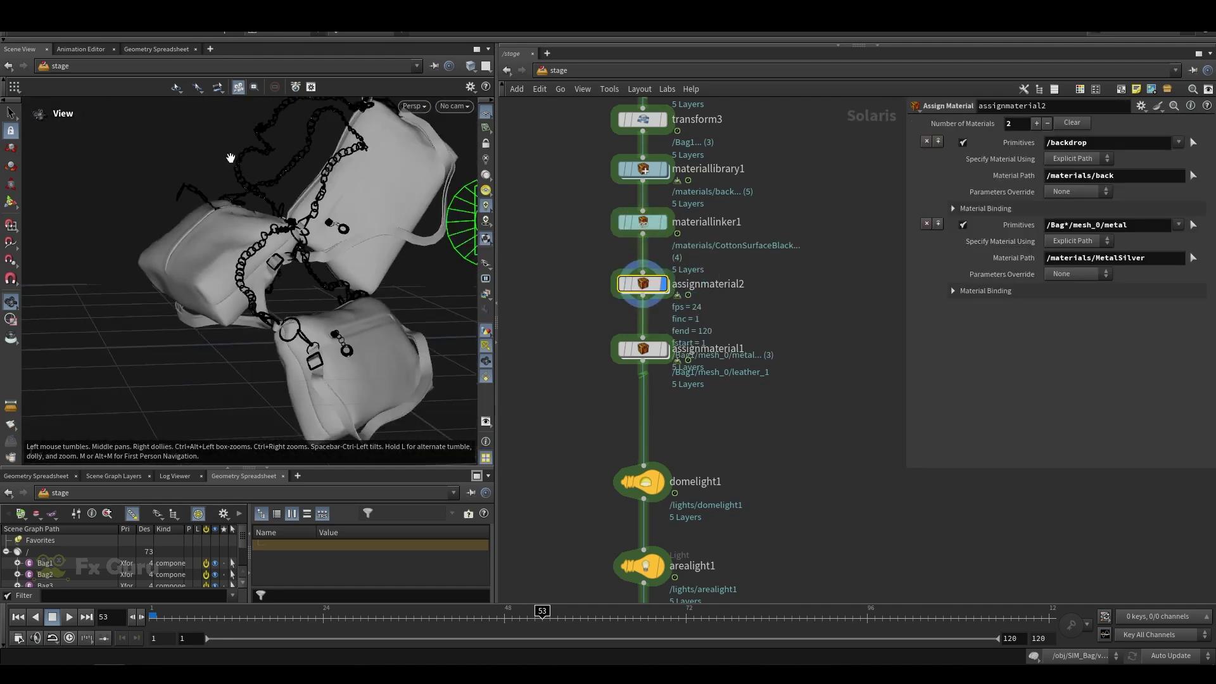
# Look through camera1 again and display assignmaterial1 to review the three leather material assignments.
pyautogui.click(454, 106)
pyautogui.click(484, 120)
pyautogui.click(646, 356)
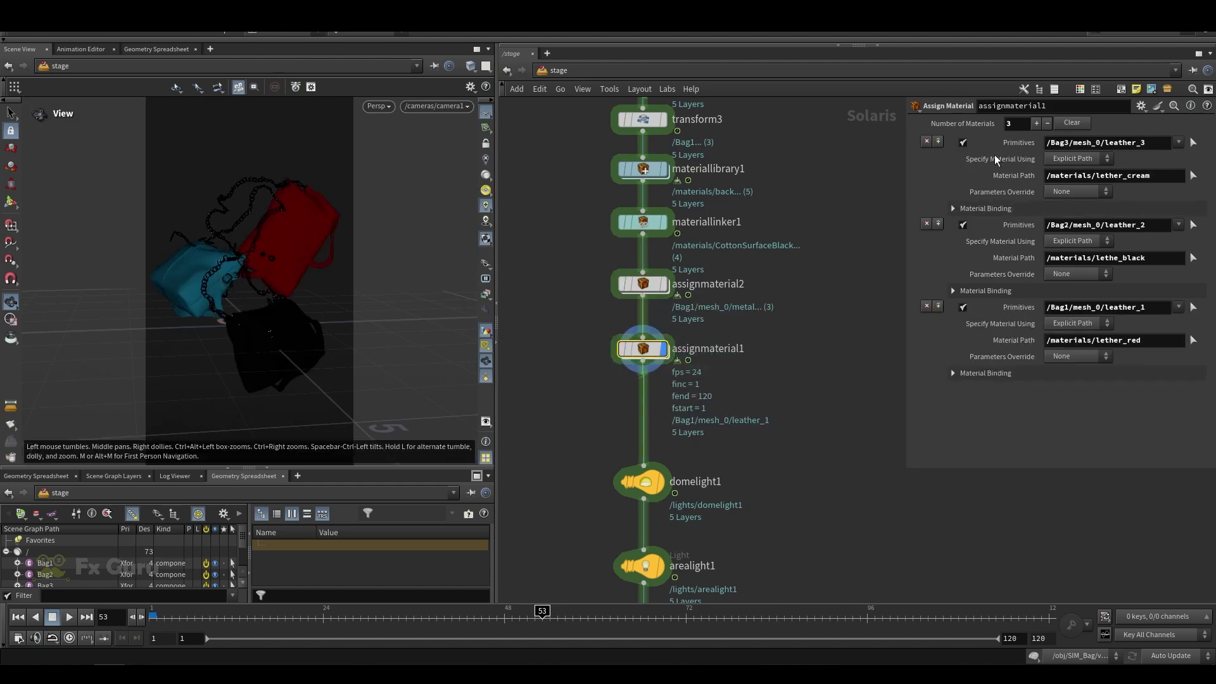
# Display domelight1 and inspect its effect on the bags from outside the camera view.
pyautogui.scroll(-3, 754, 260)
pyautogui.click(661, 352)
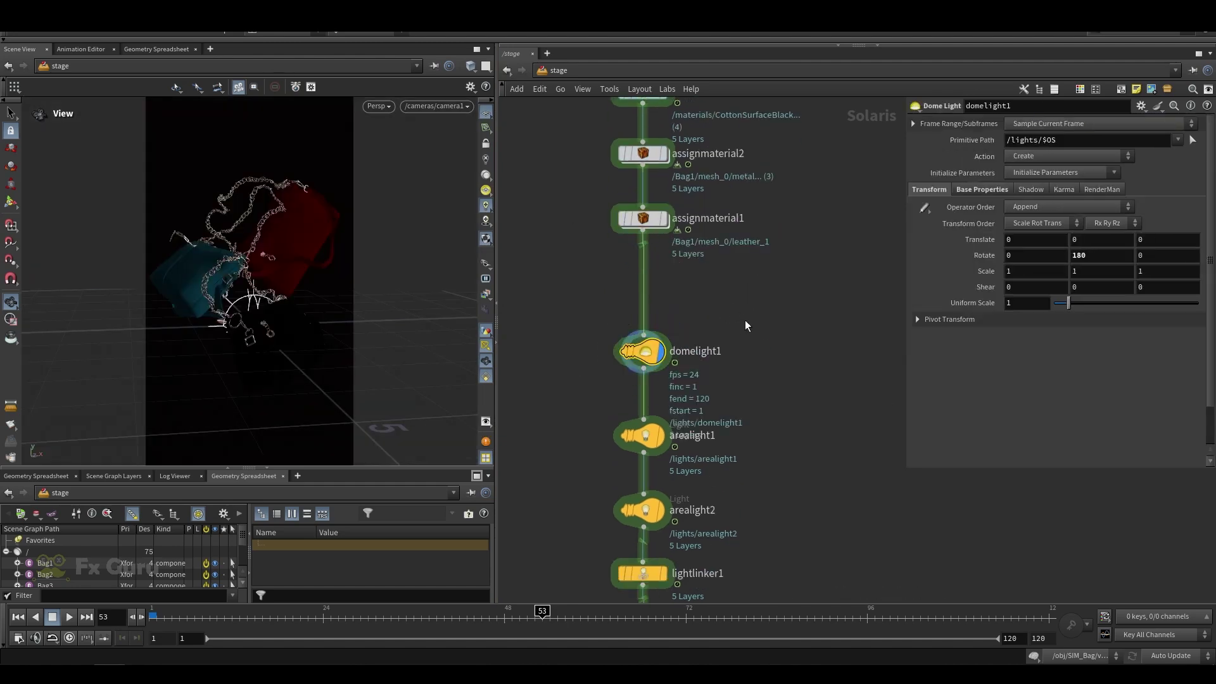
pyautogui.moveTo(268, 224); pyautogui.dragTo(439, 281)
pyautogui.scroll(-4, 316, 250)
pyautogui.moveTo(264, 250)
pyautogui.mouseDown()
pyautogui.moveTo(286, 273)
pyautogui.moveTo(257, 238)
pyautogui.moveTo(270, 256)
pyautogui.moveTo(246, 266)
pyautogui.mouseUp()
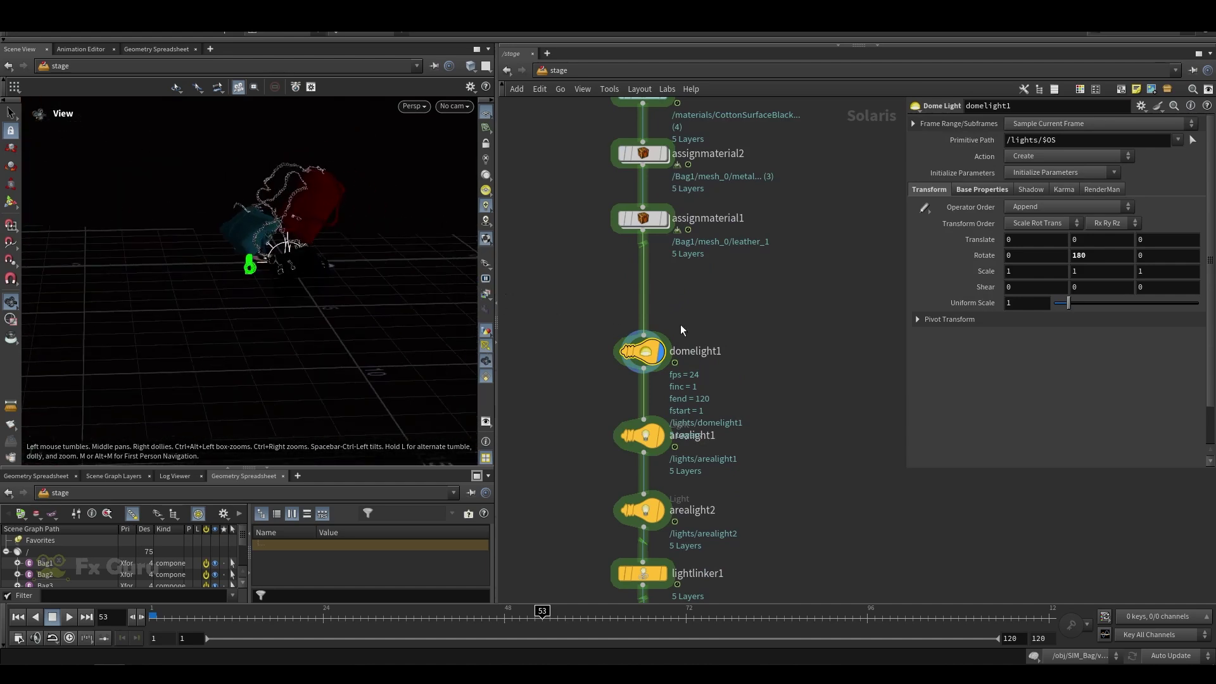
# Inspect domelight1's base properties and its environment texture from outside the camera, and look through camera1 again.
pyautogui.click(982, 189)
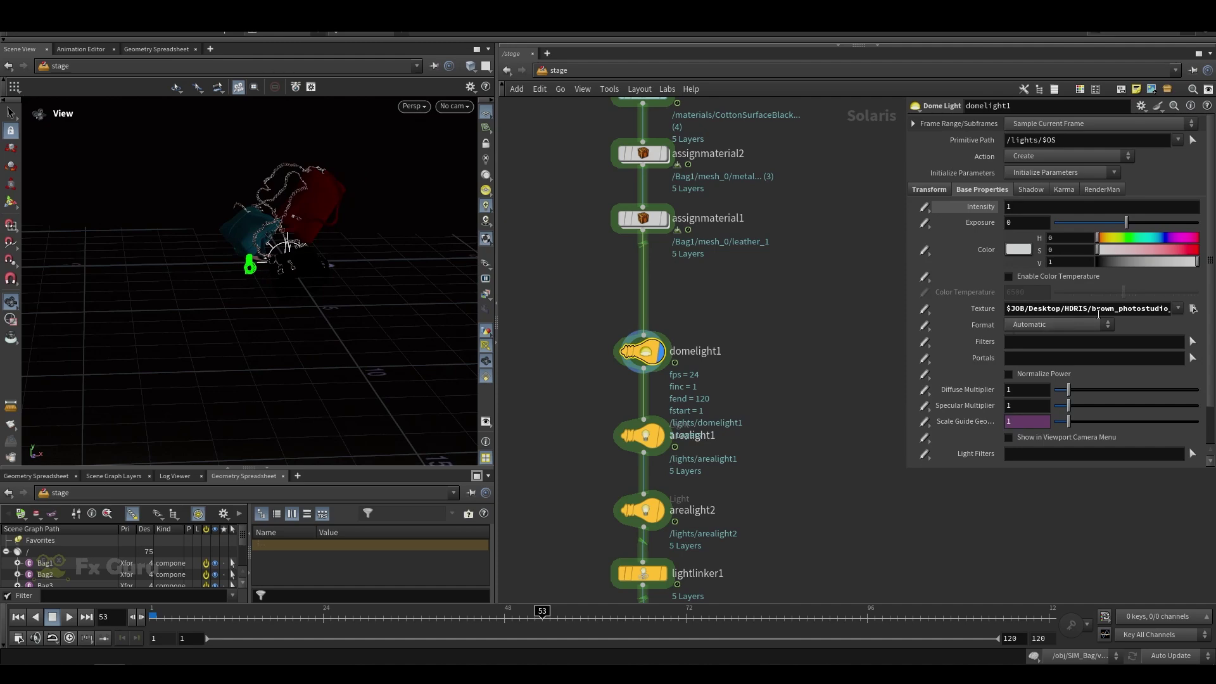
pyautogui.moveTo(347, 252); pyautogui.dragTo(323, 243)
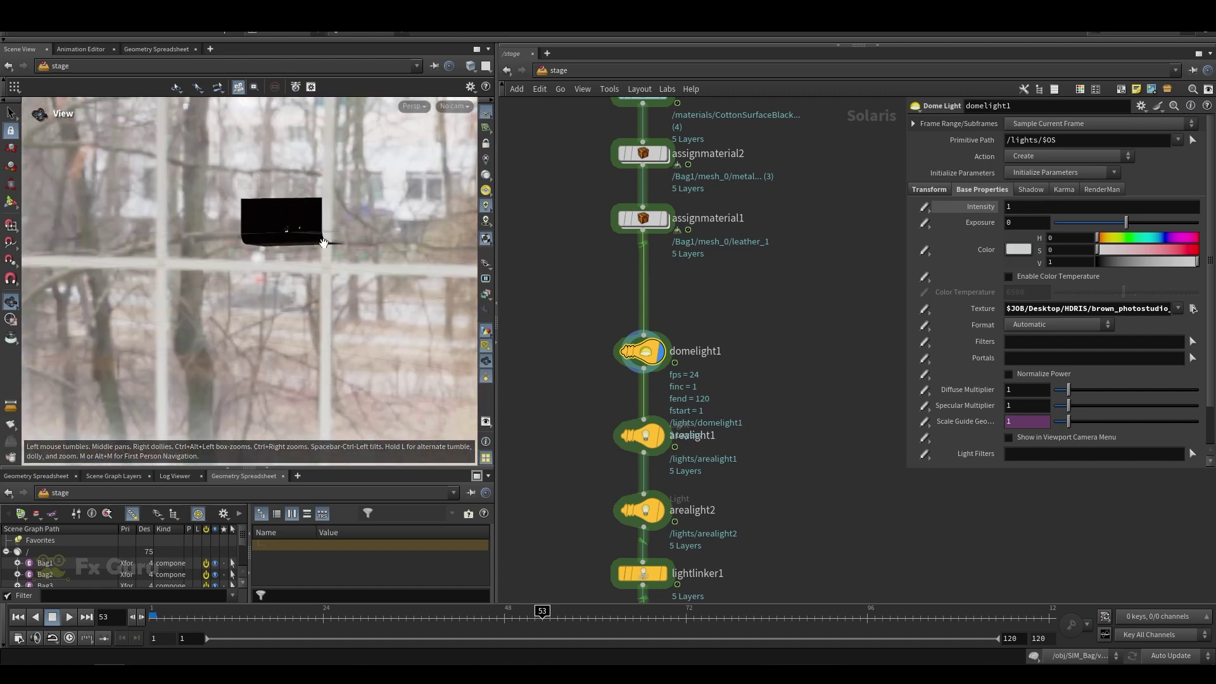
pyautogui.click(454, 106)
pyautogui.click(472, 165)
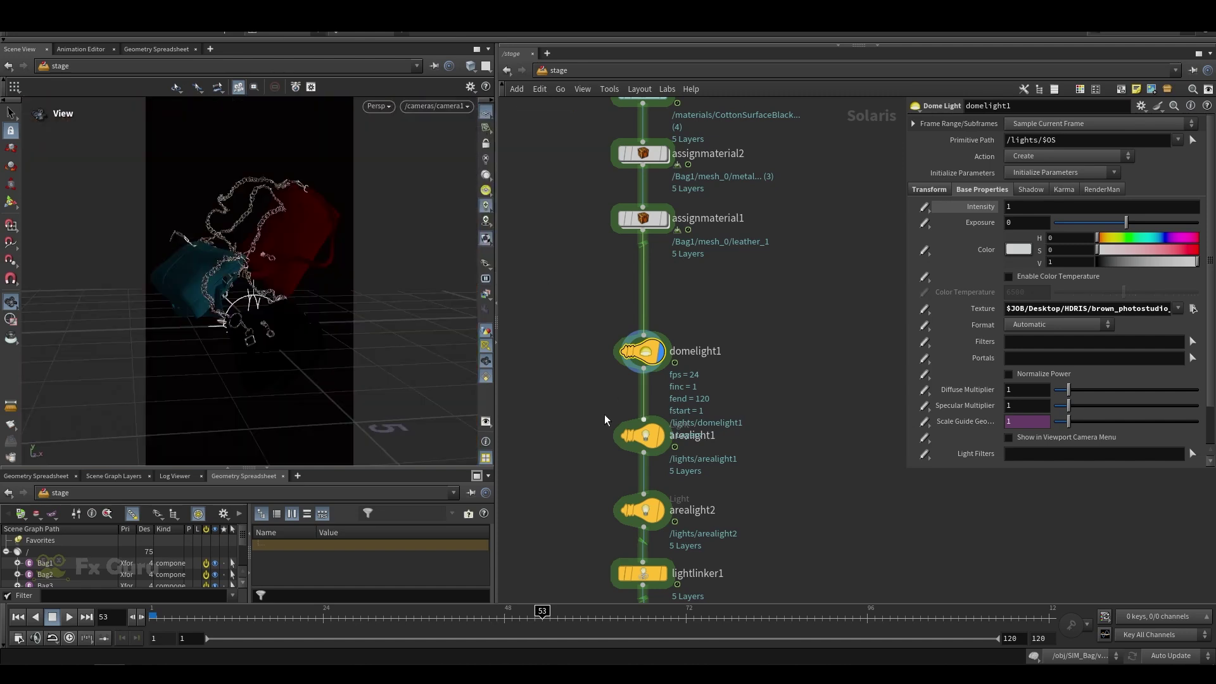
# Display arealight1, examine its placement and glow on the backdrop from outside the camera, and return to the camera view.
pyautogui.moveTo(651, 425); pyautogui.dragTo(666, 325, button='middle')
pyautogui.click(672, 329)
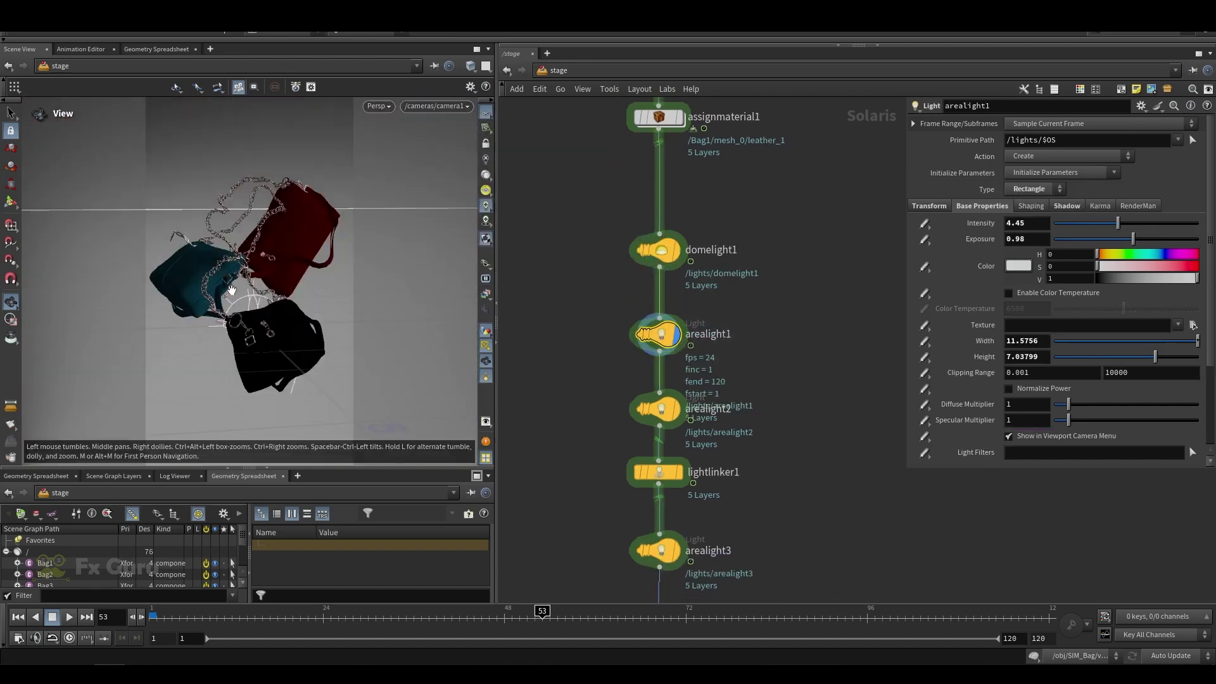
pyautogui.moveTo(212, 321); pyautogui.dragTo(304, 289)
pyautogui.scroll(-10, 285, 285)
pyautogui.scroll(5, 282, 253)
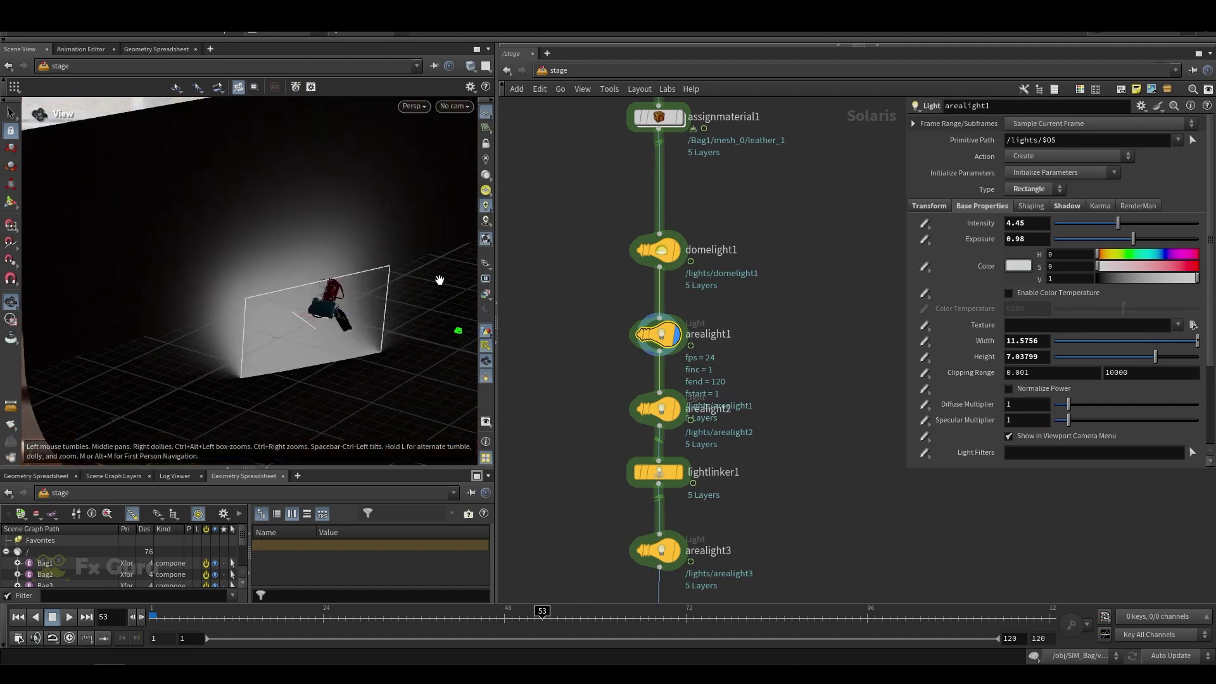
pyautogui.click(454, 107)
pyautogui.click(475, 120)
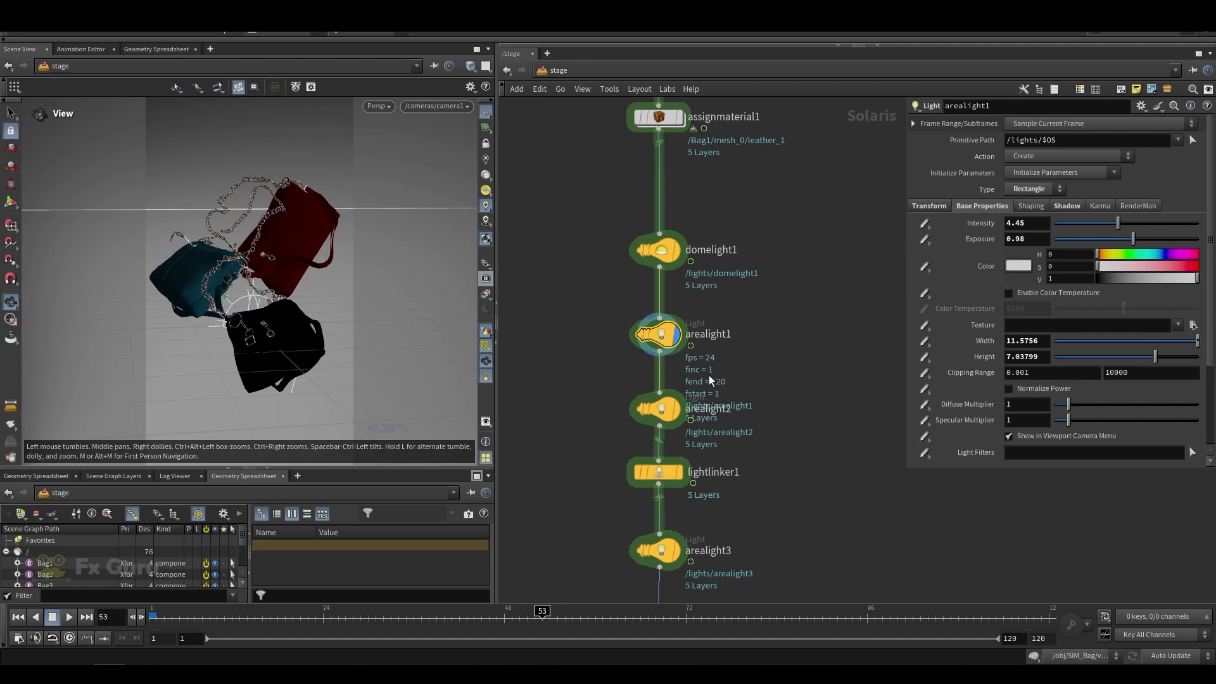
# Display arealight2 and lightlinker1 to review the bags' lighting and the light linking rule for the backdrop.
pyautogui.click(677, 408)
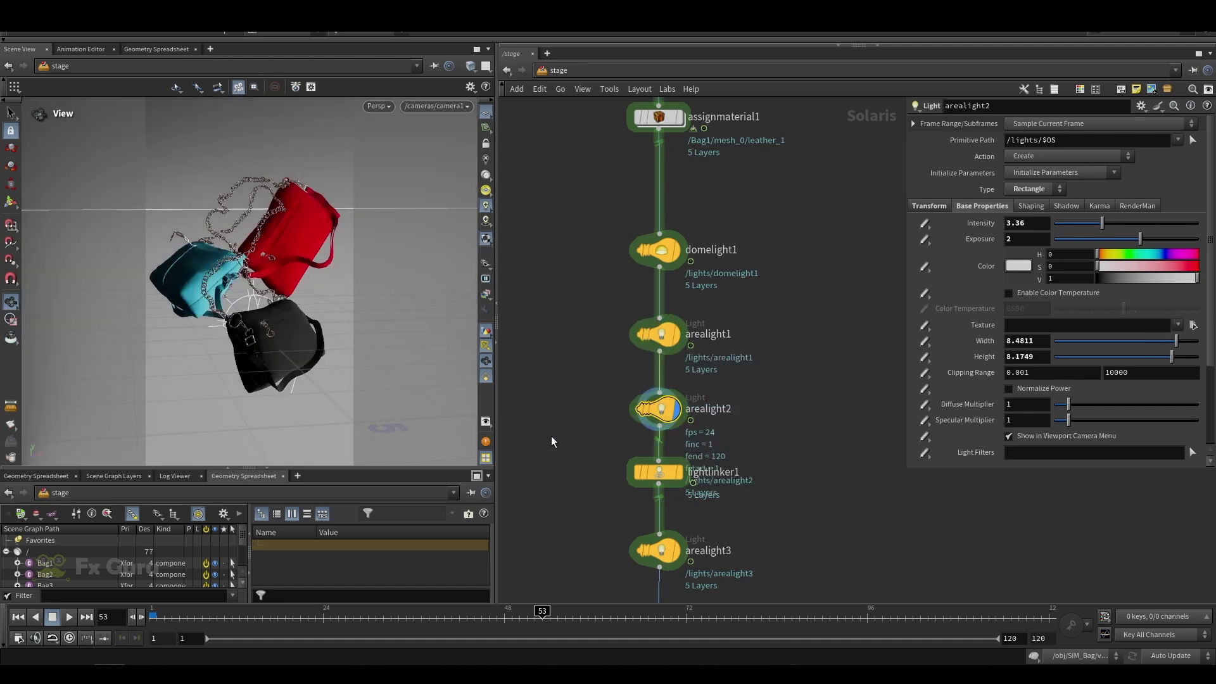
pyautogui.click(679, 473)
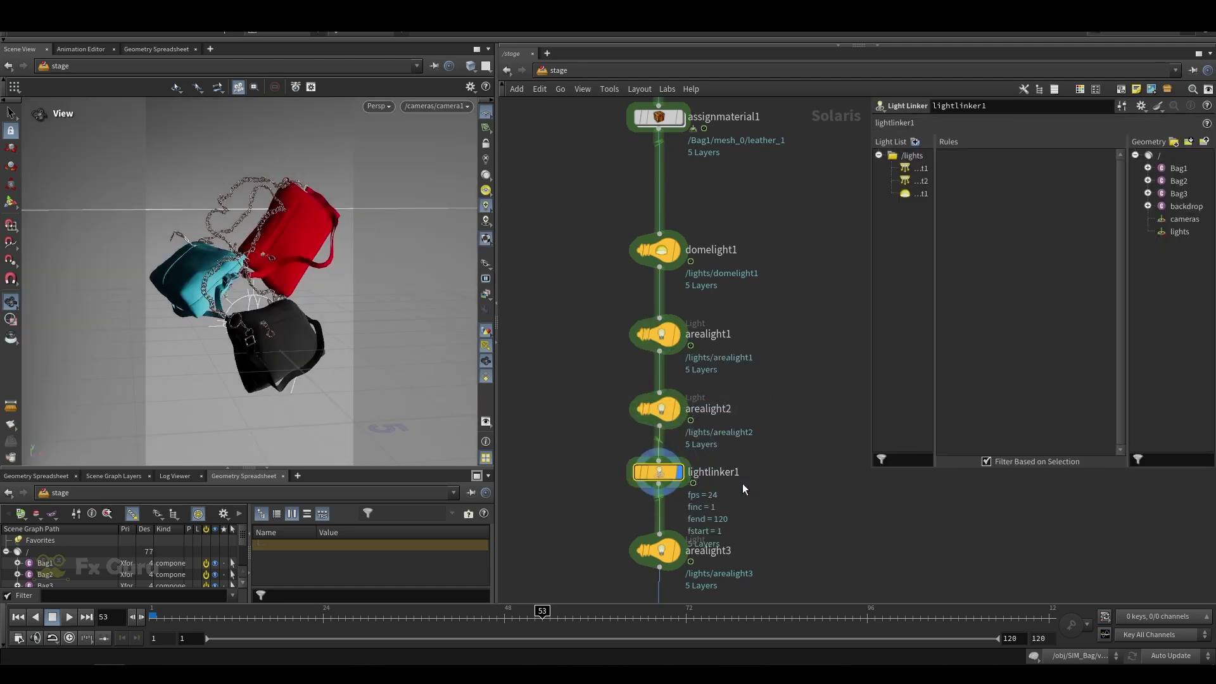
pyautogui.moveTo(742, 483); pyautogui.dragTo(734, 396, button='middle')
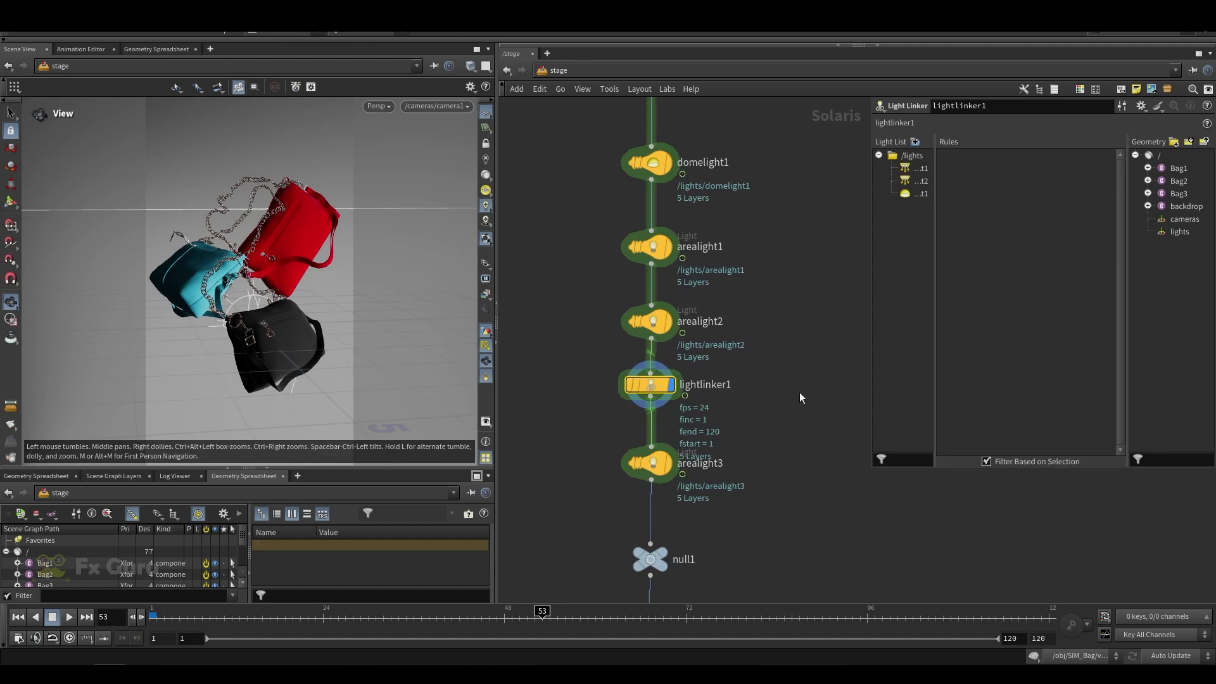
pyautogui.moveTo(1184, 206); pyautogui.dragTo(989, 215)
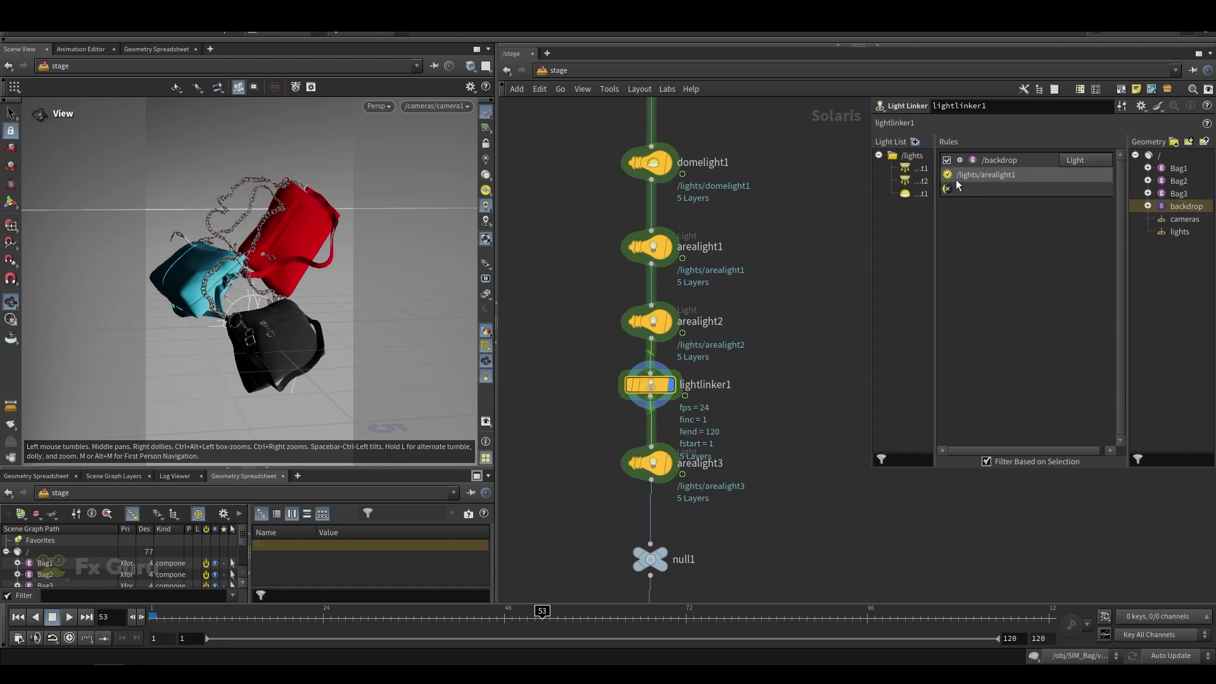
# Display arealight3, null1 and the All_bag Karma render settings, and review the output picture, camera, resolution and primary samples.
pyautogui.moveTo(671, 458); pyautogui.dragTo(647, 380, button='middle')
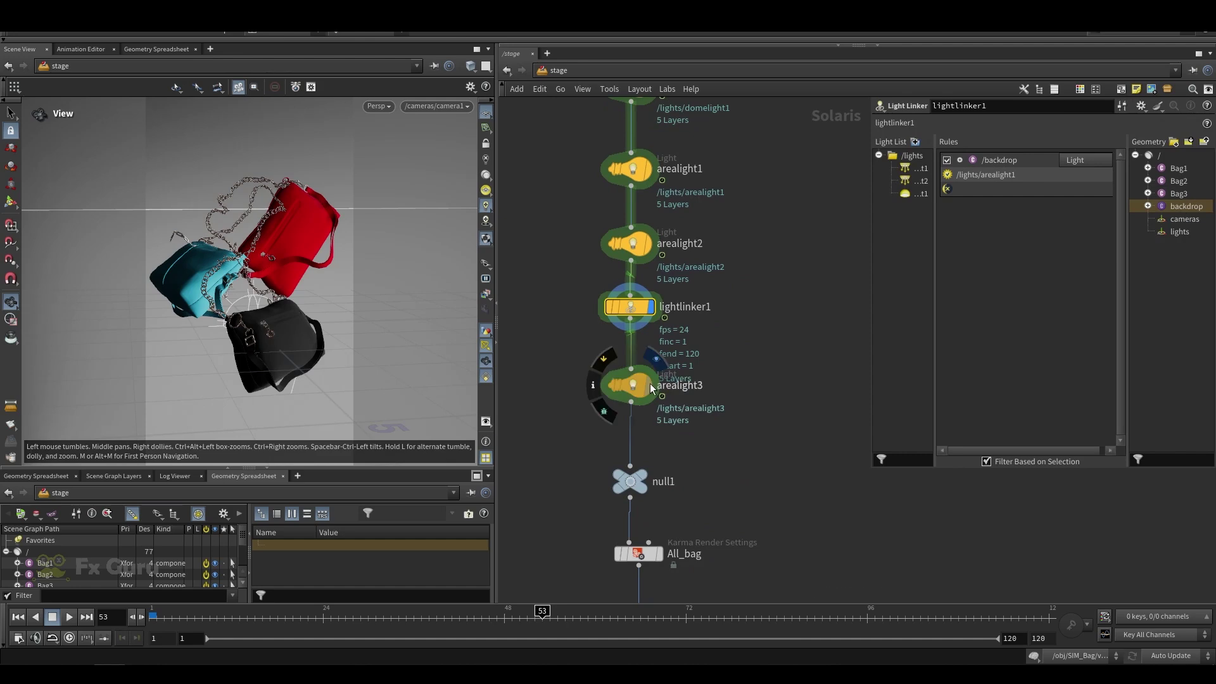
pyautogui.click(650, 382)
pyautogui.moveTo(623, 473); pyautogui.dragTo(644, 351, button='middle')
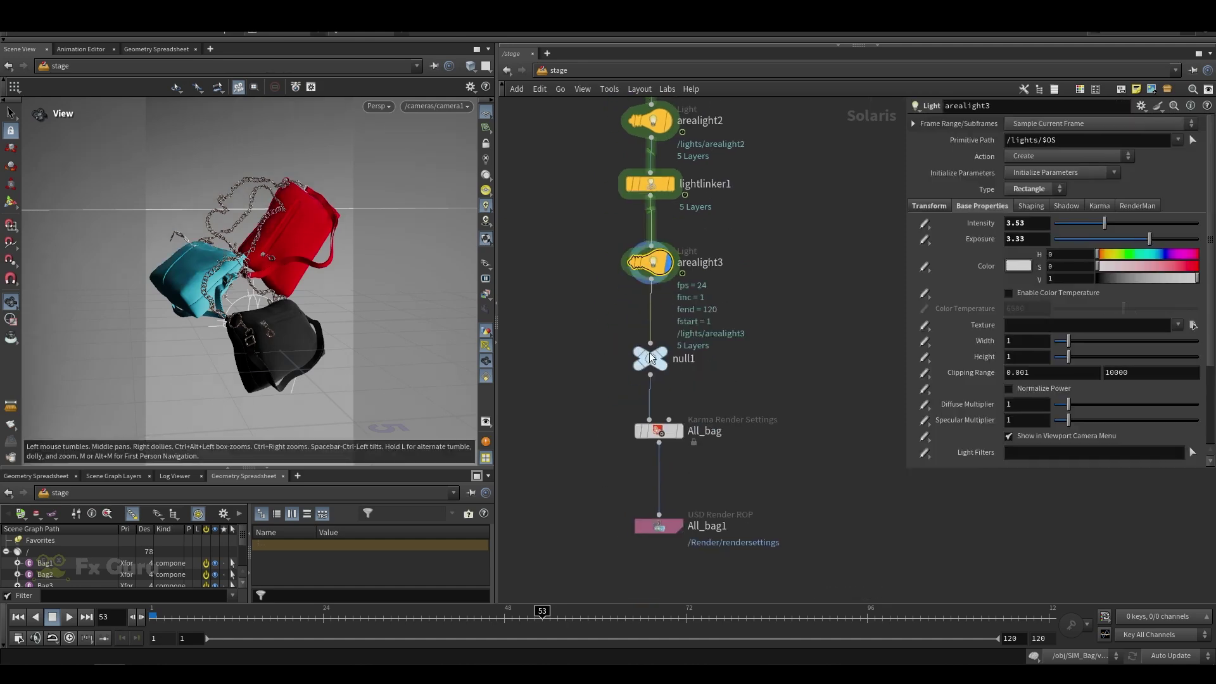
pyautogui.click(668, 355)
pyautogui.moveTo(750, 397); pyautogui.dragTo(589, 456)
pyautogui.click(680, 431)
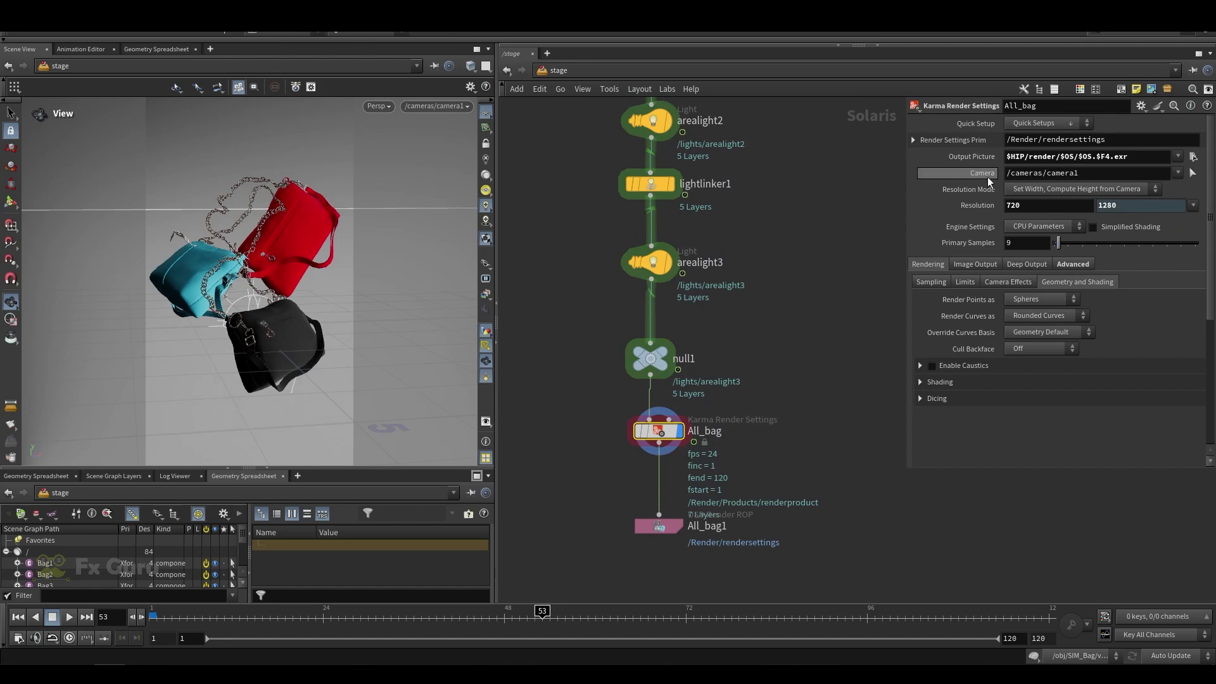
pyautogui.click(1024, 245)
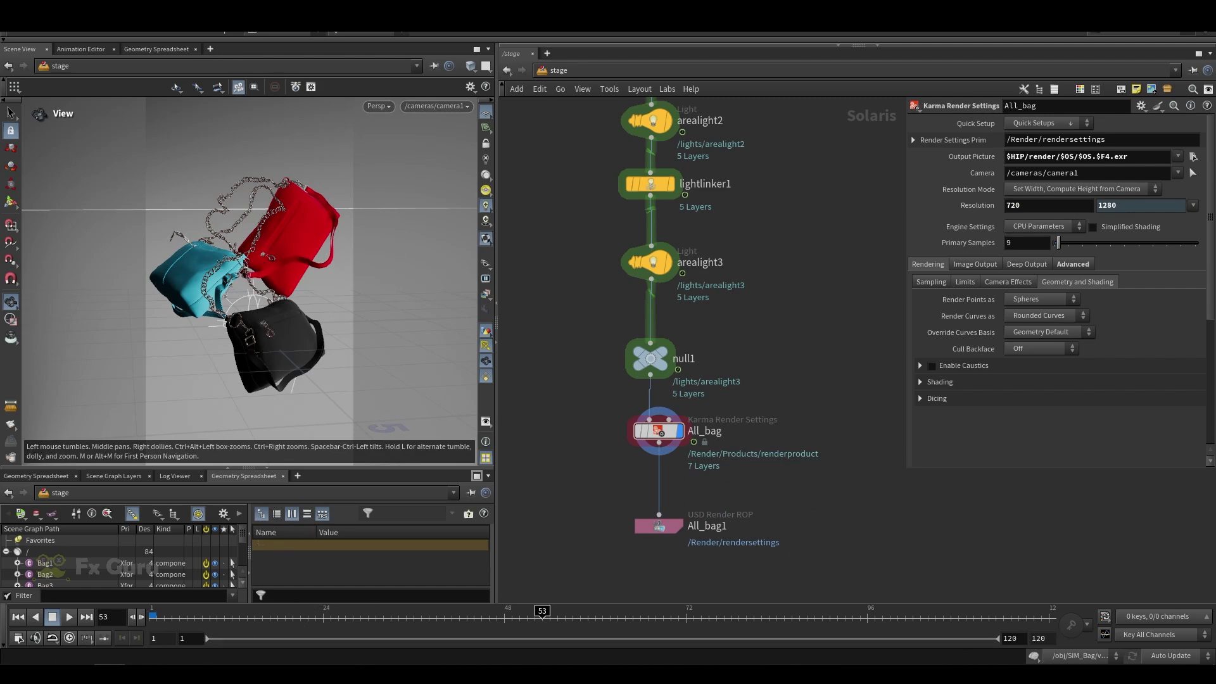
# Check the viewport's camera options, keeping camera1, and switch the viewport renderer to Karma CPU.
pyautogui.click(441, 106)
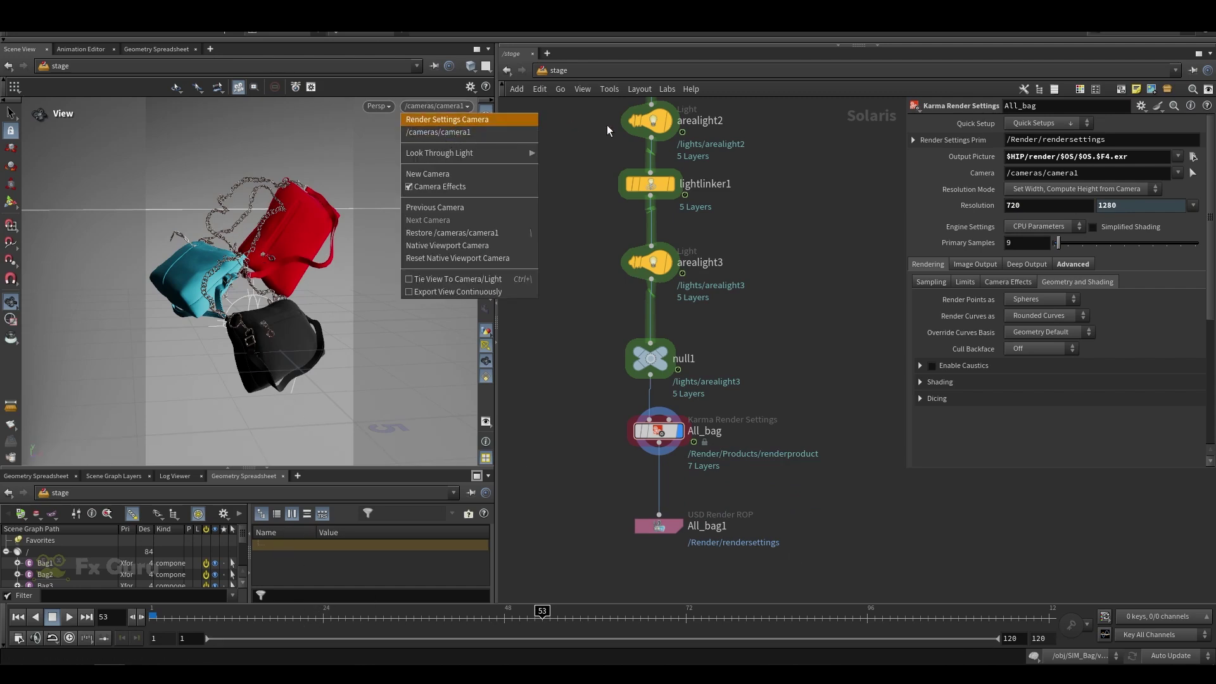
pyautogui.click(579, 126)
pyautogui.click(437, 106)
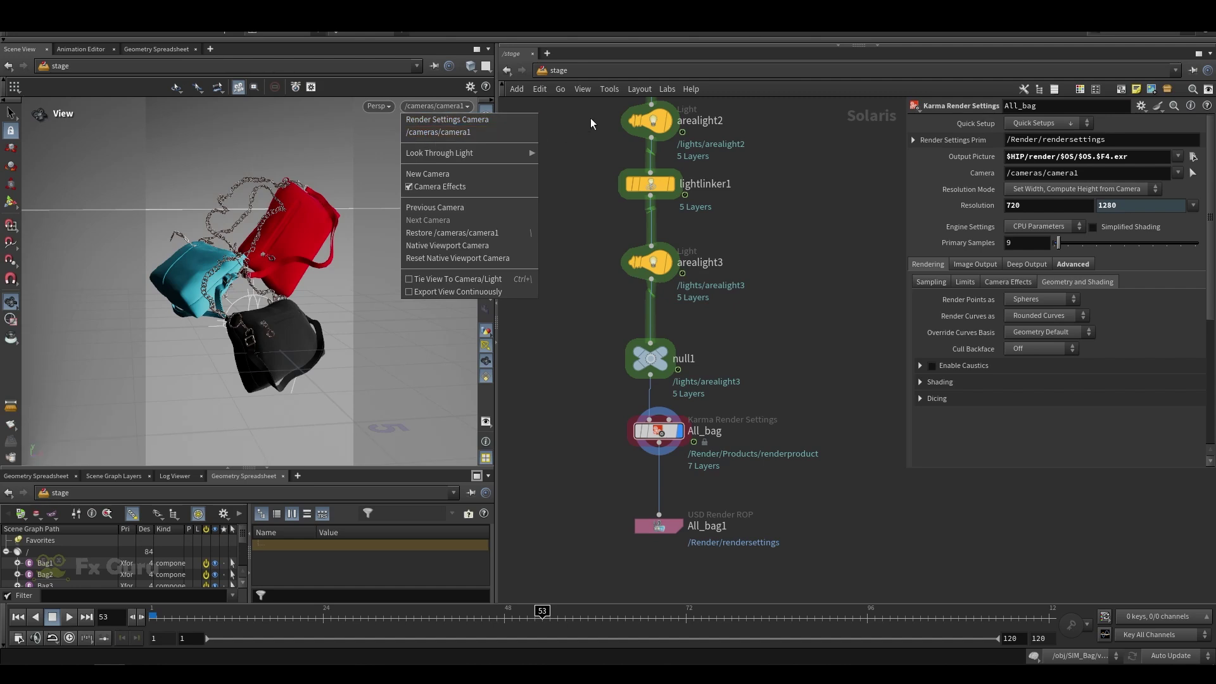
pyautogui.click(378, 107)
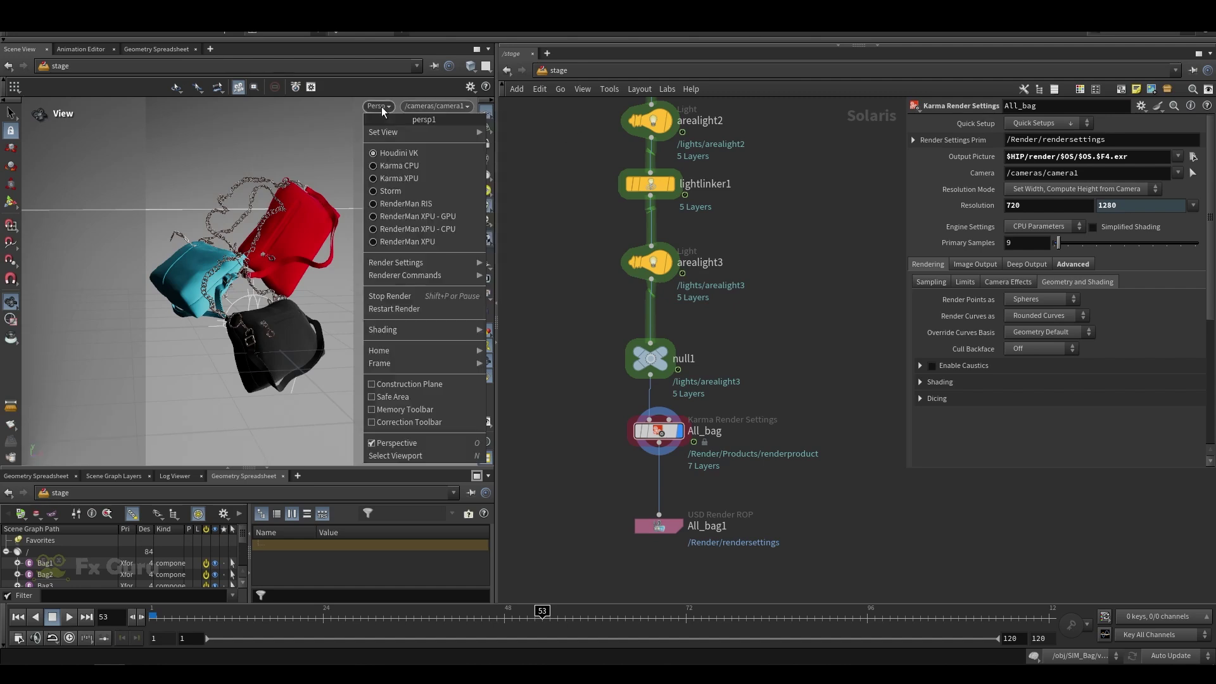
pyautogui.click(385, 166)
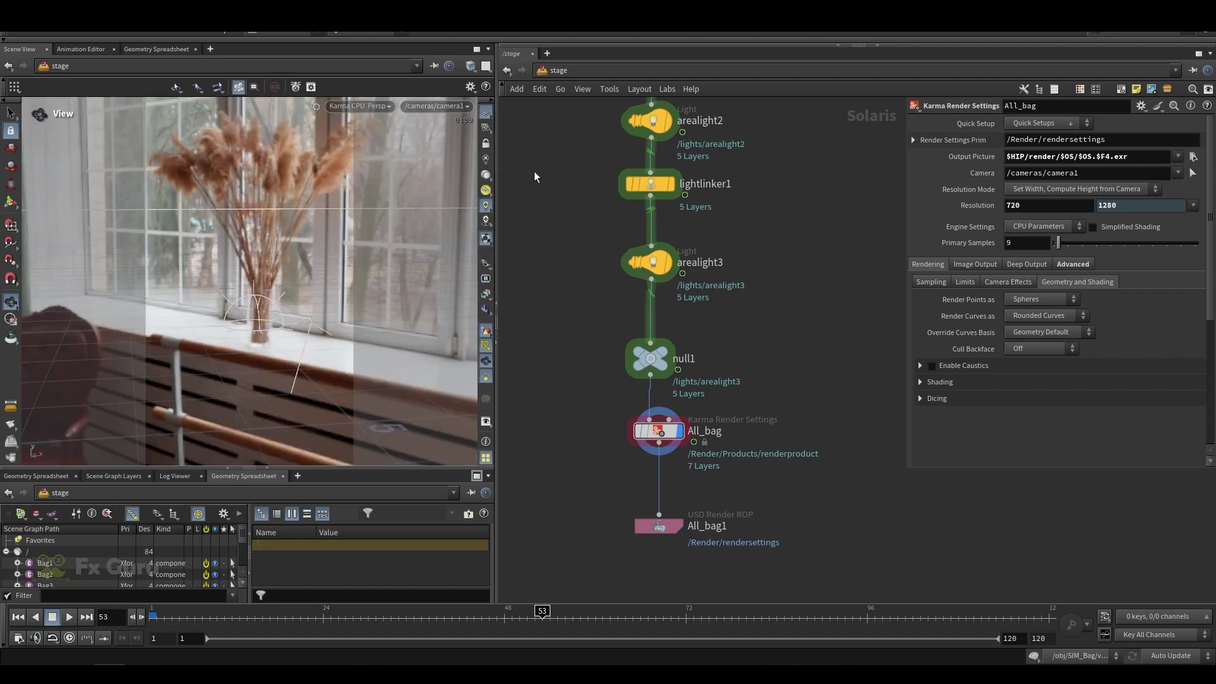